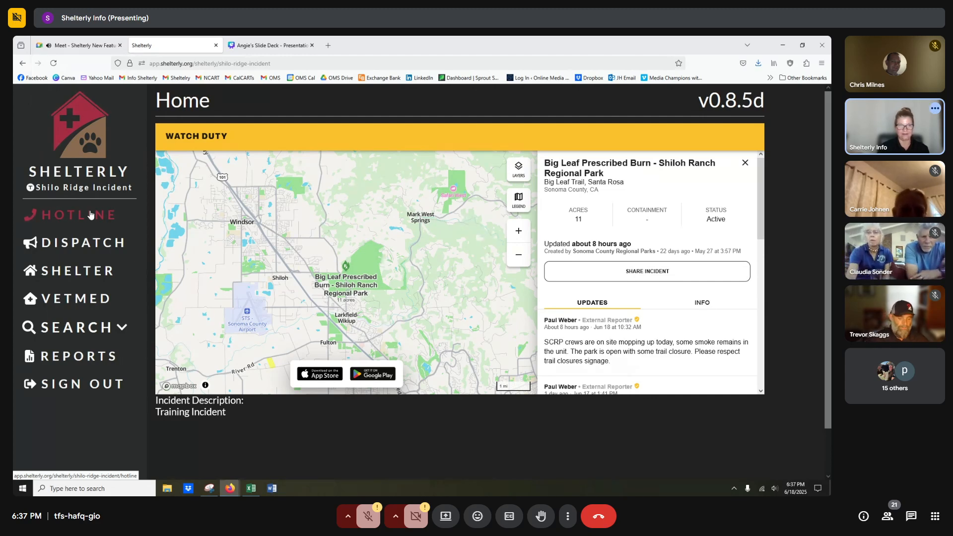
Open Dispatch for the Shilo Ridge Incident to see Teams Alpha, Bravo, Charlie and Echo on the map.
left_click(76, 245)
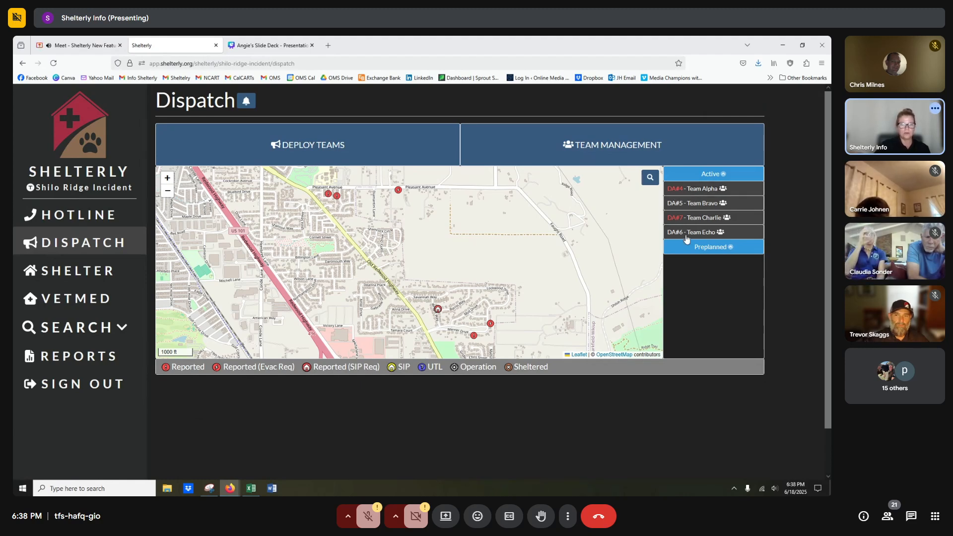
Open Deploy Teams, check the available team members, and browse the open service requests list.
left_click(315, 152)
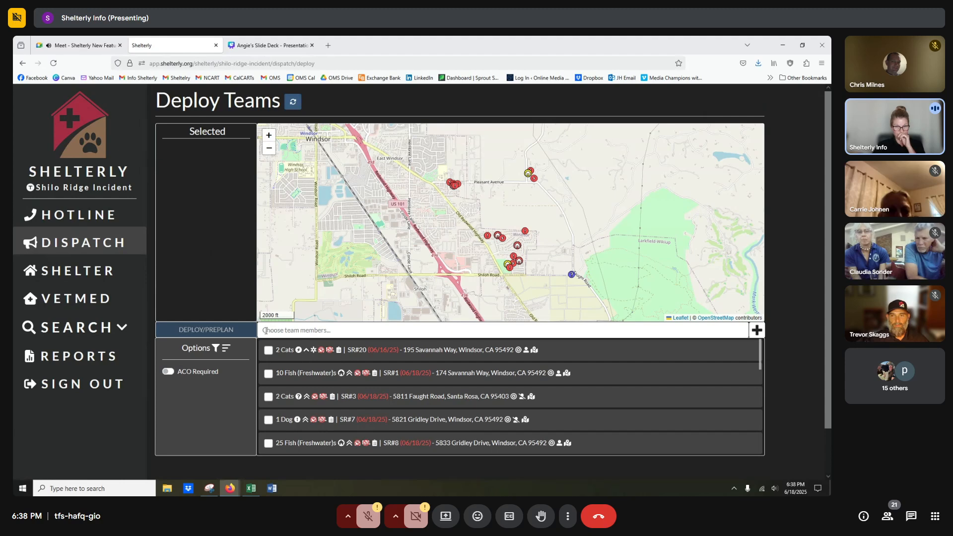
left_click(302, 331)
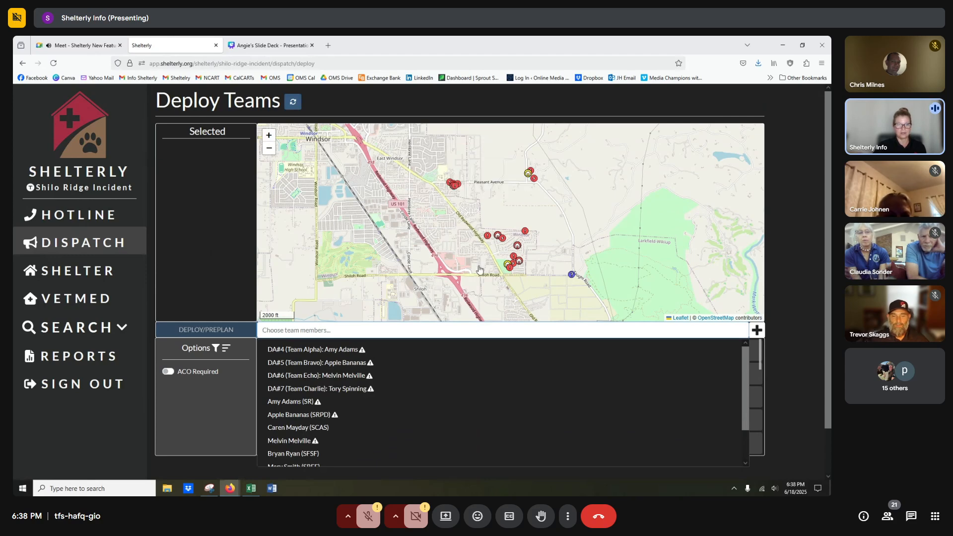
left_click(218, 206)
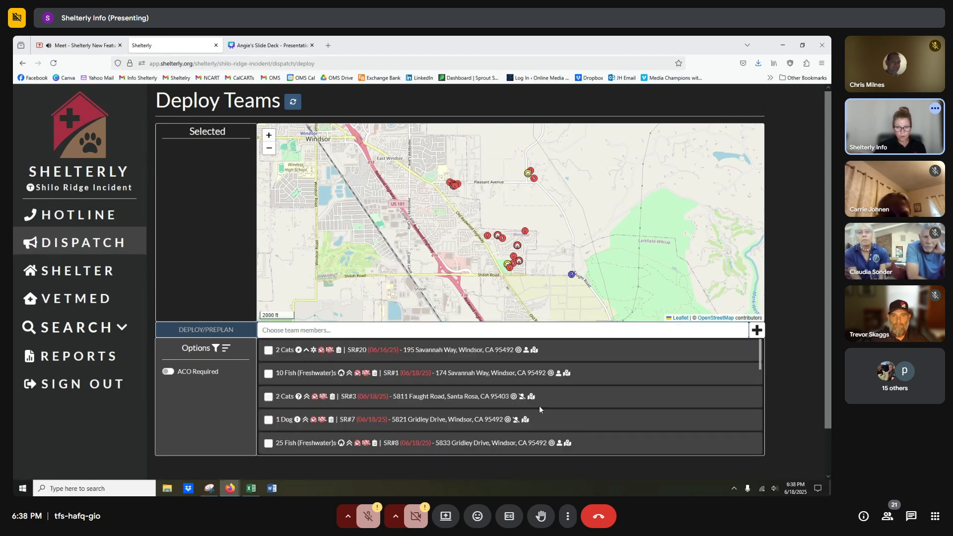
scroll(539, 406, "down", 5)
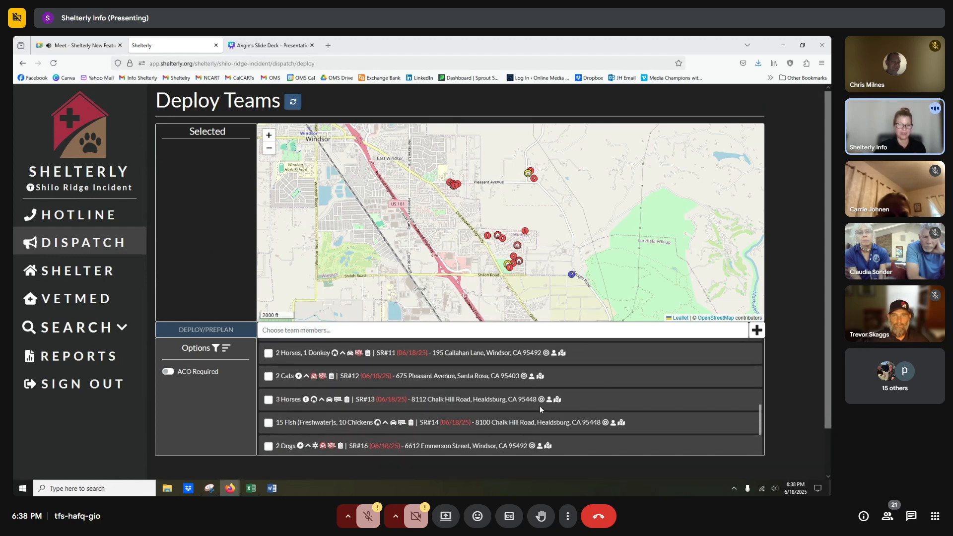
scroll(540, 406, "down", 3)
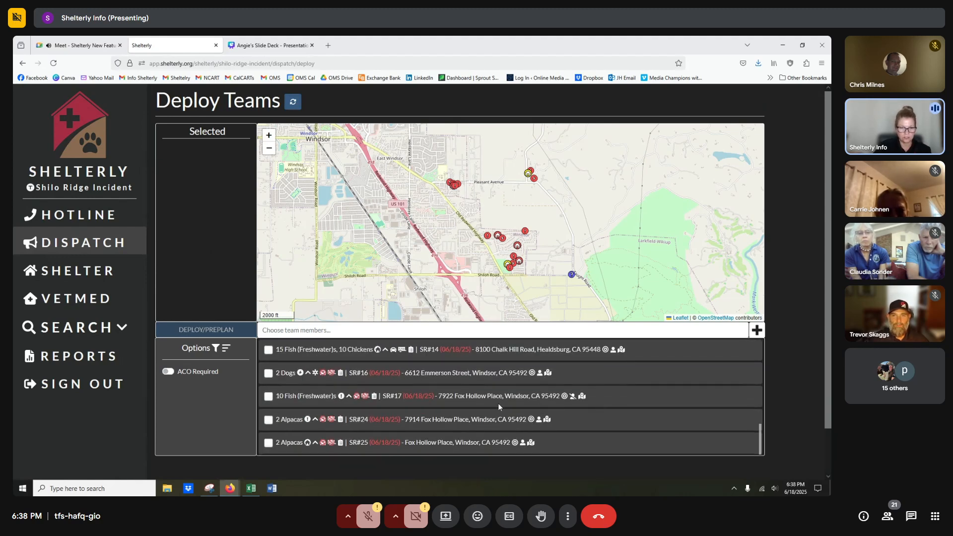
scroll(495, 407, "up", 6)
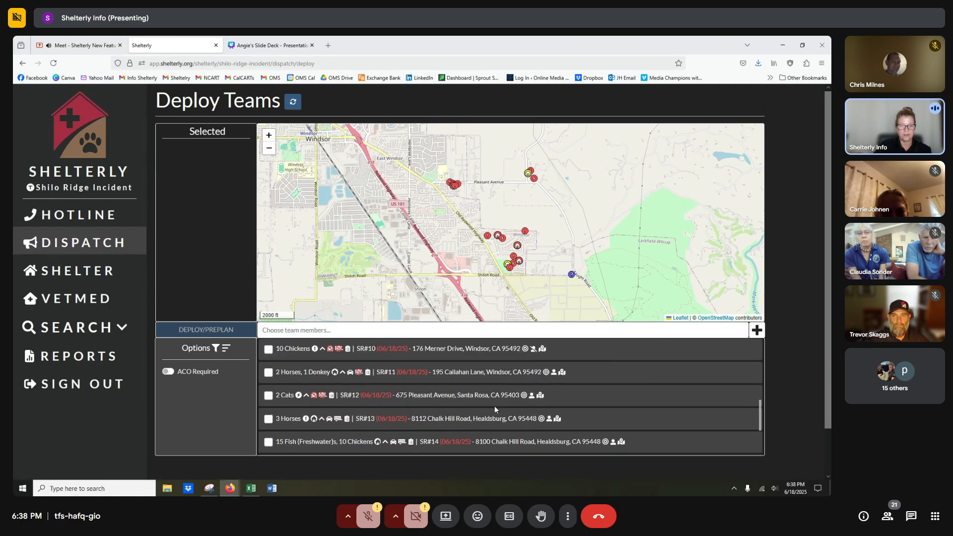
scroll(495, 409, "up", 2)
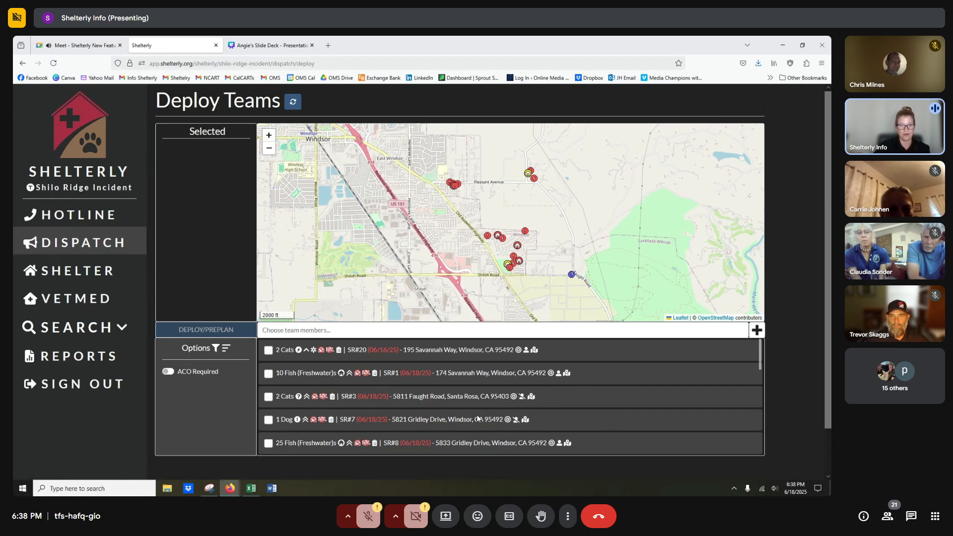
left_click(226, 350)
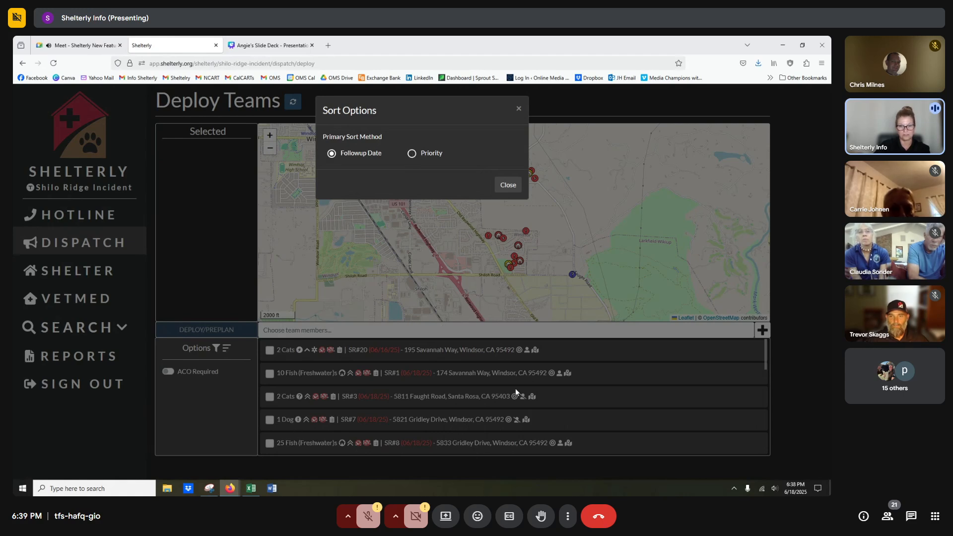
left_click(412, 154)
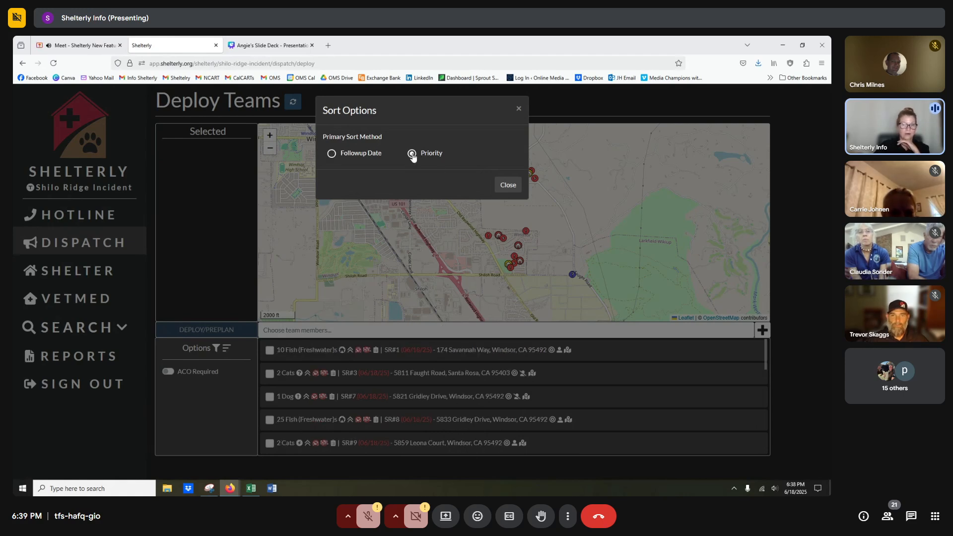
left_click(509, 186)
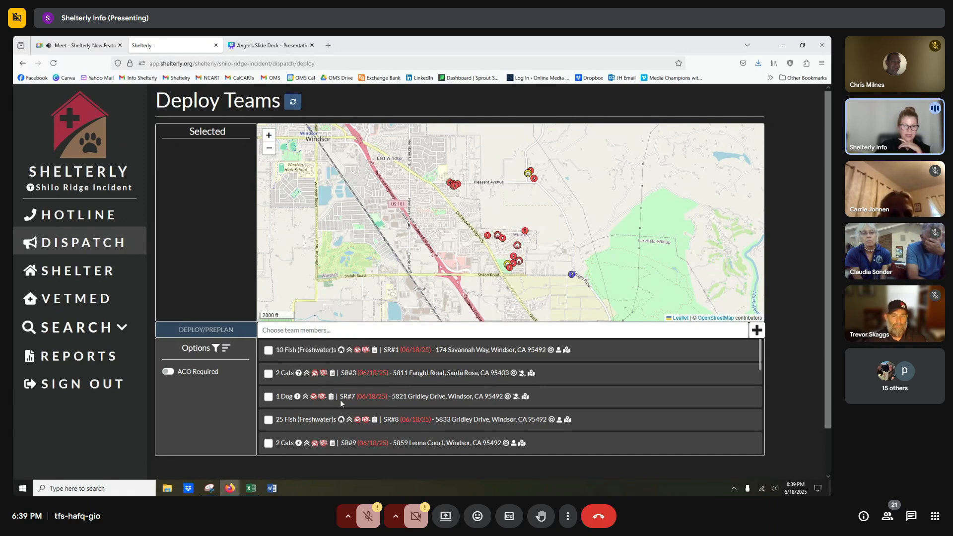
scroll(342, 401, "down", 5)
scroll(342, 401, "down", 2)
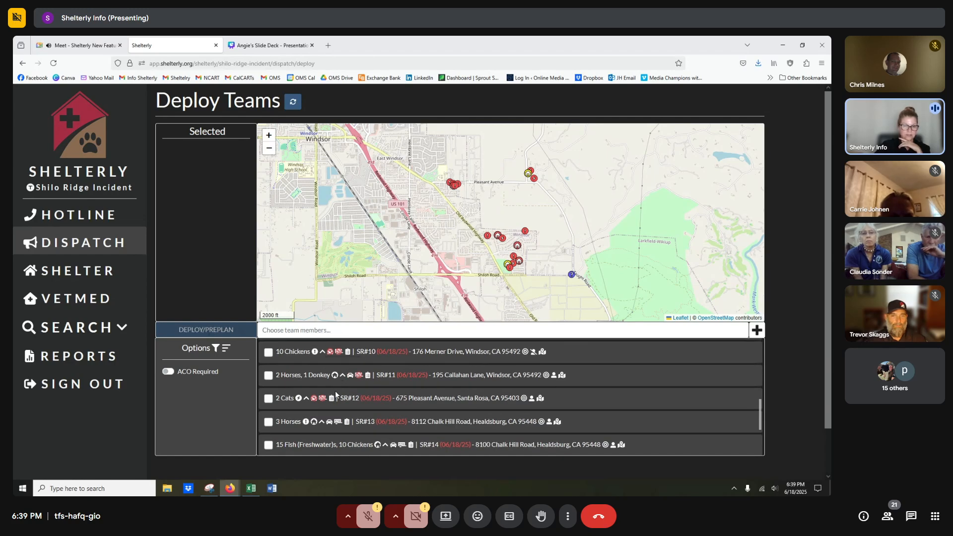
left_click(226, 348)
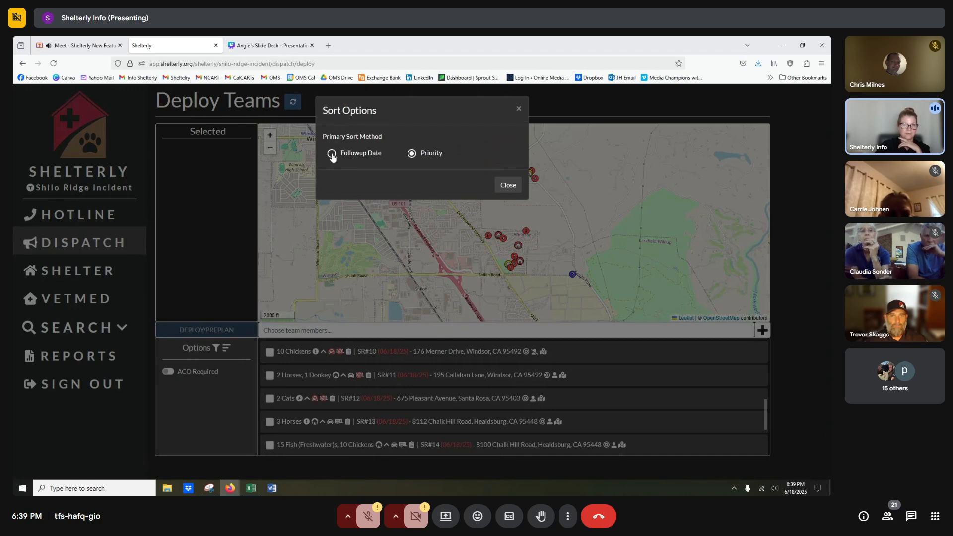
left_click(332, 154)
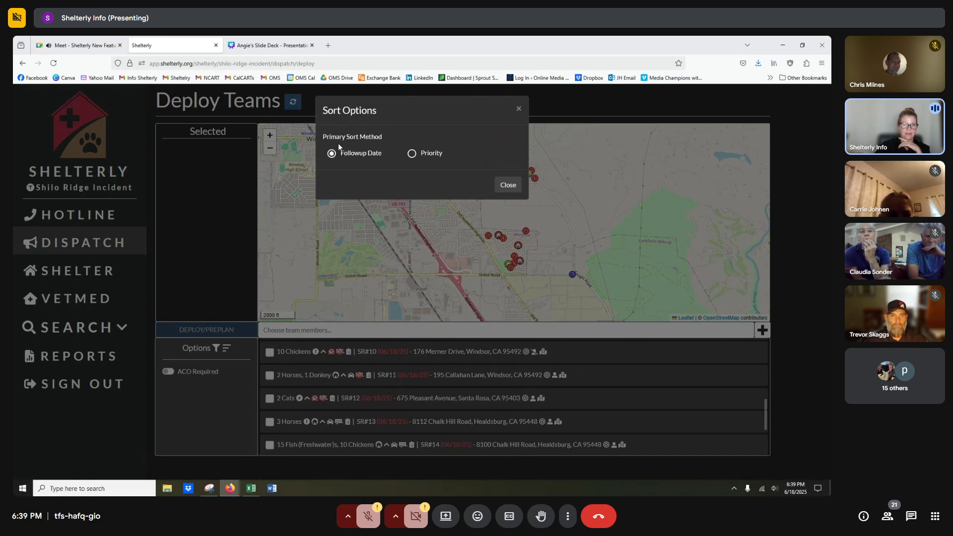
left_click(508, 186)
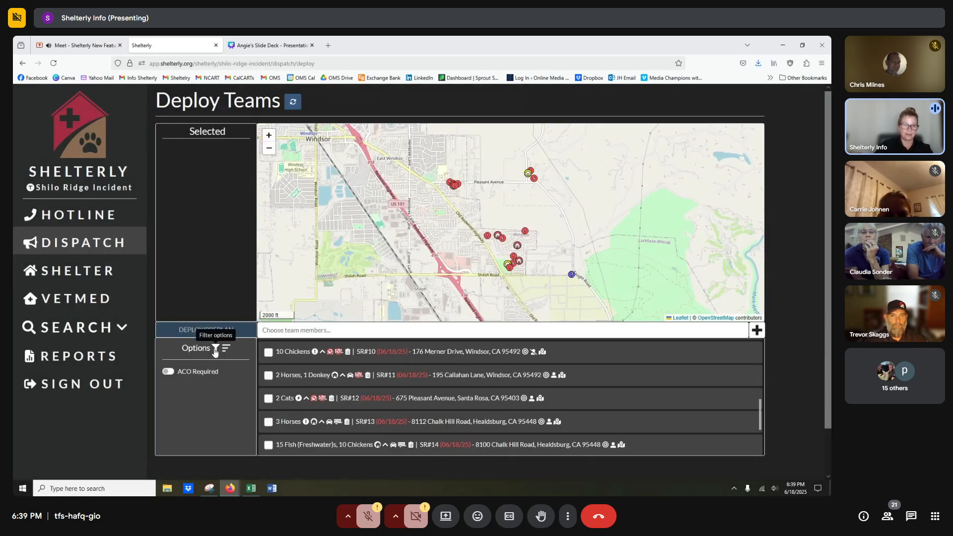
left_click(215, 349)
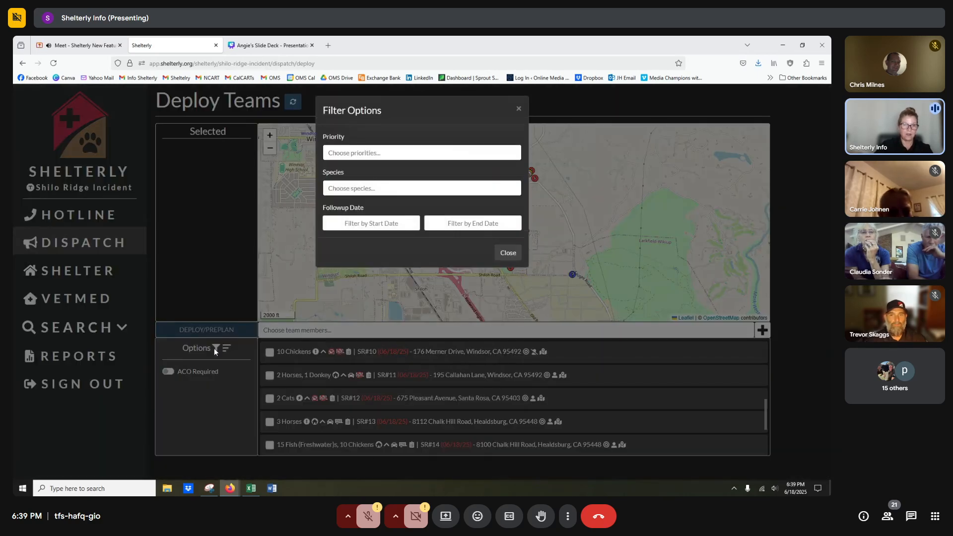
left_click(358, 154)
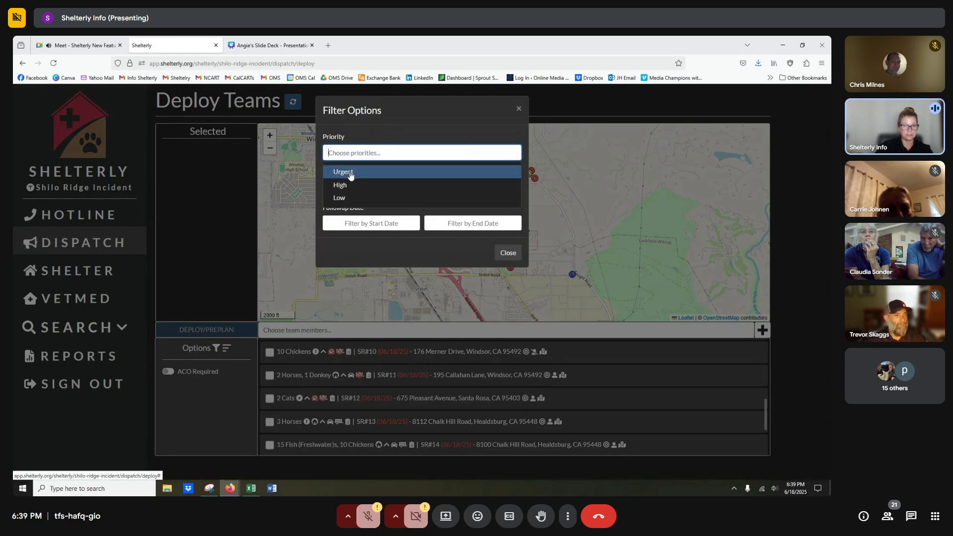
left_click(350, 173)
left_click(352, 188)
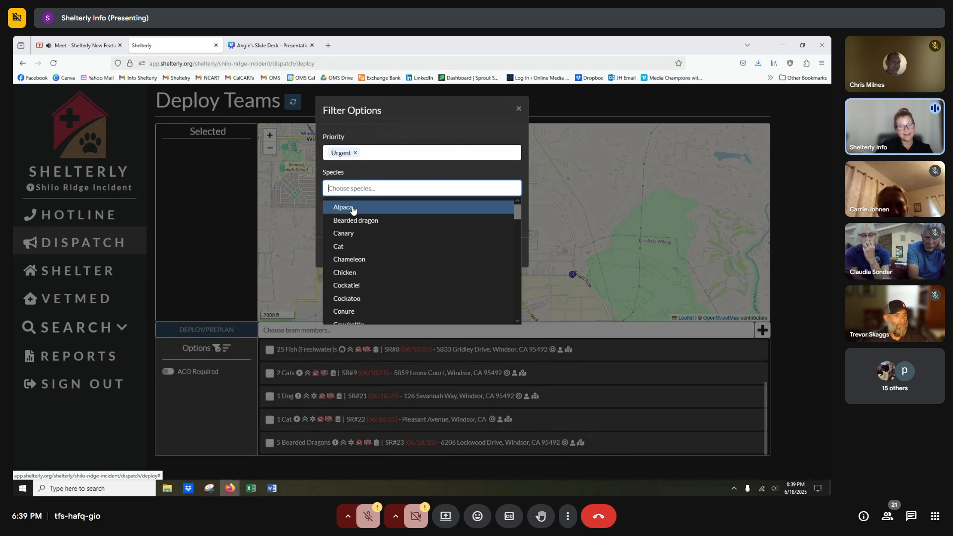
left_click(353, 209)
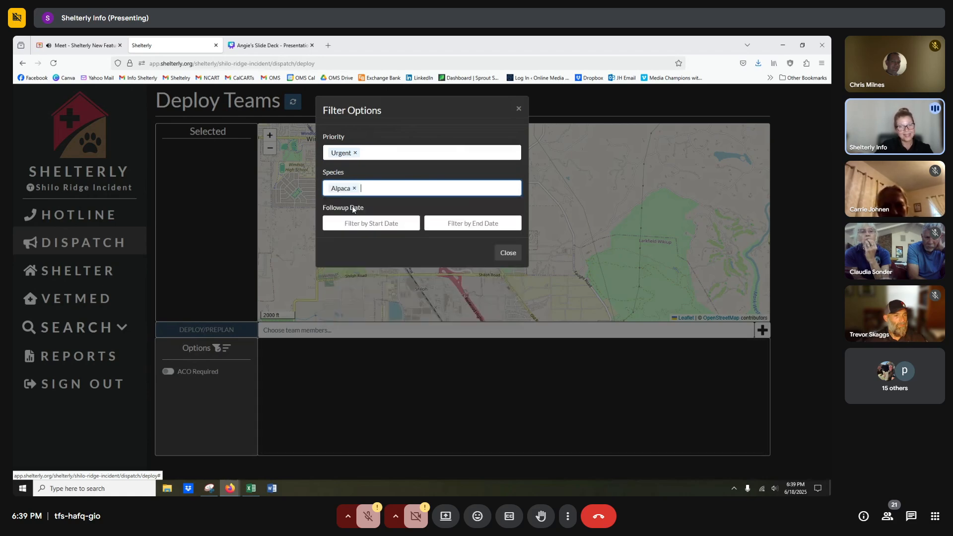
left_click(355, 153)
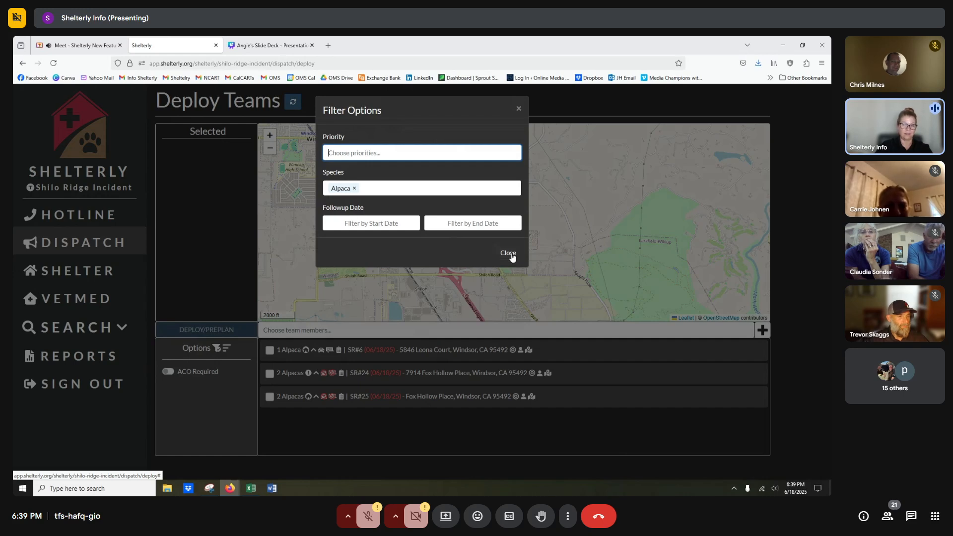
left_click(355, 188)
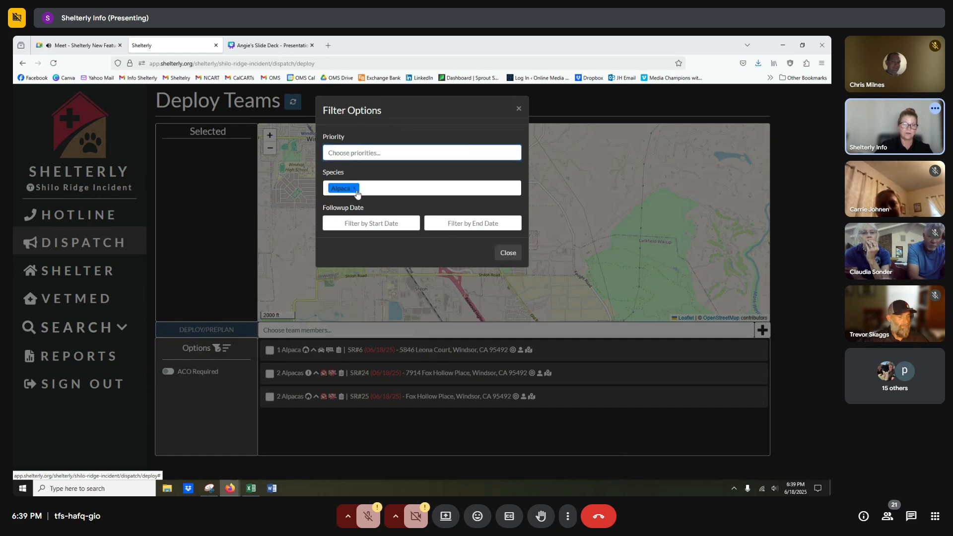
left_click(508, 254)
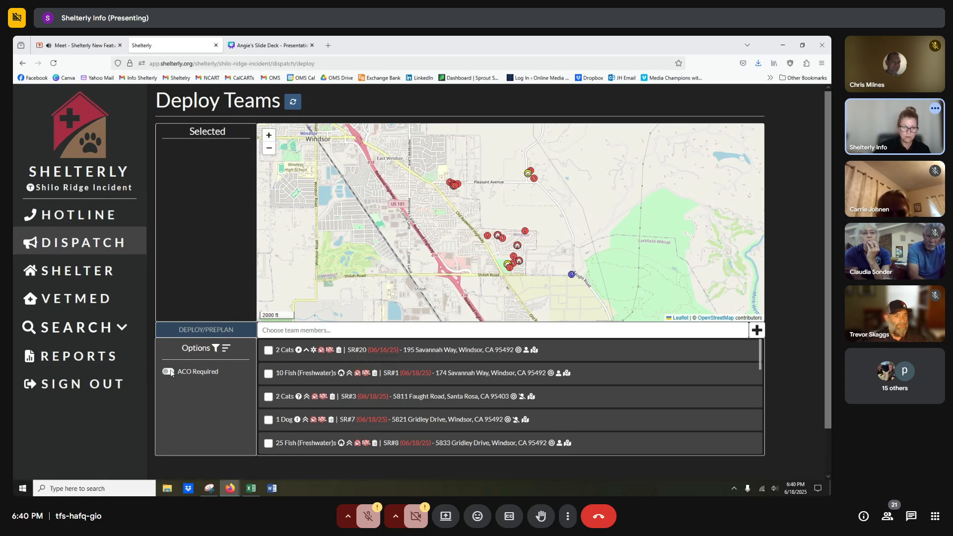
left_click(170, 372)
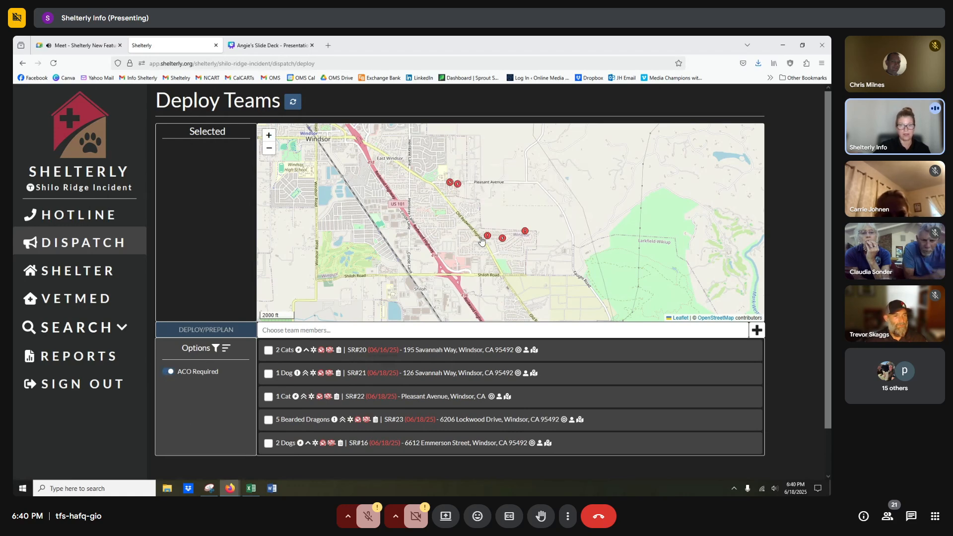
mouse_move(524, 234)
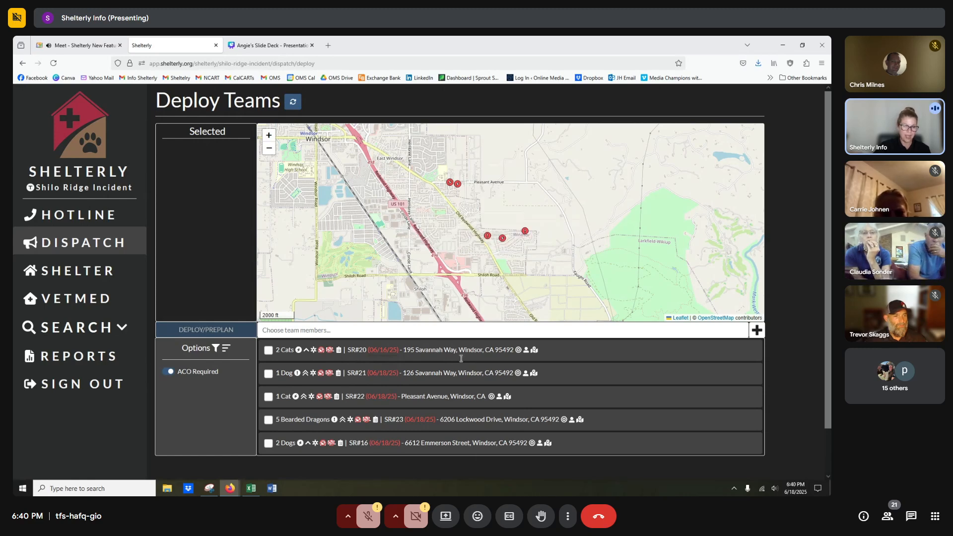
left_click(167, 373)
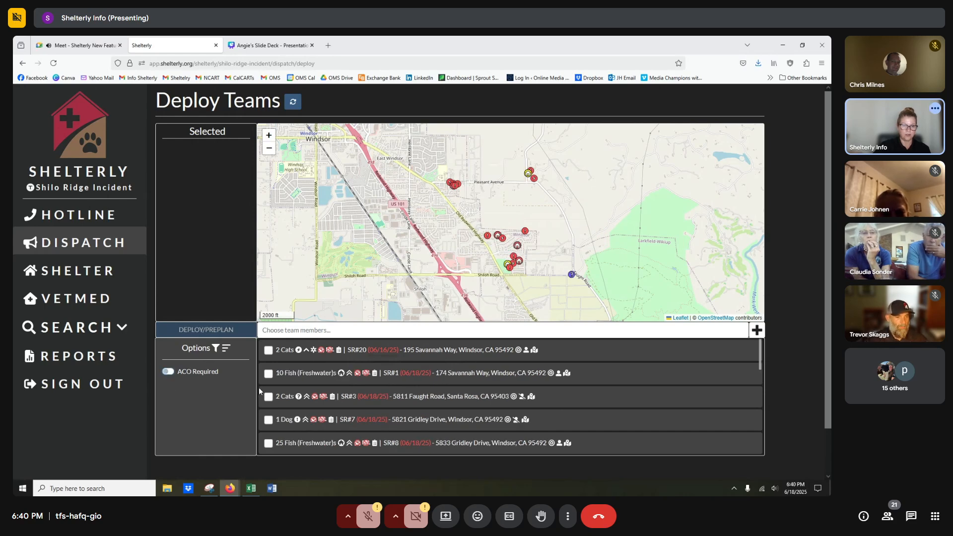
mouse_move(314, 353)
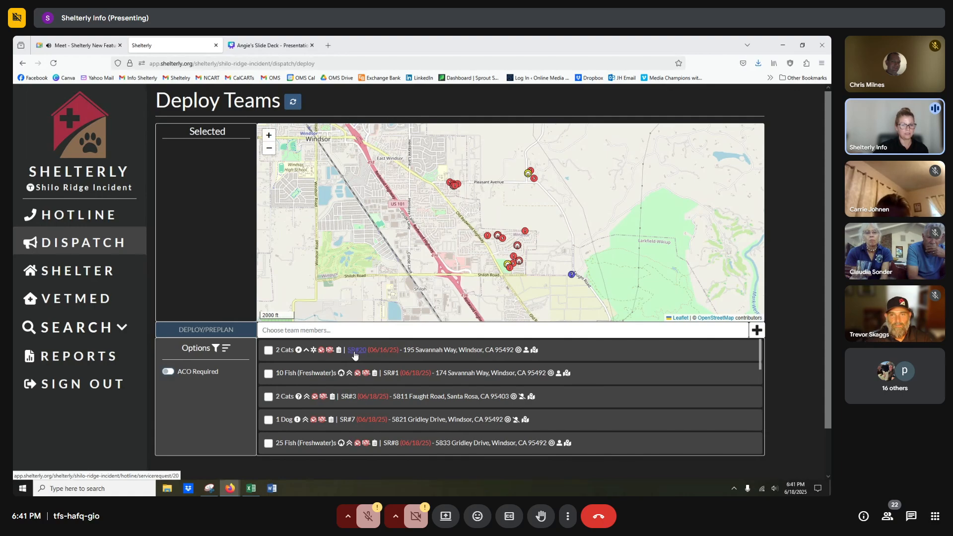
Review SR#20's field team instructions, then return to the Deploy Teams page.
left_click(356, 350)
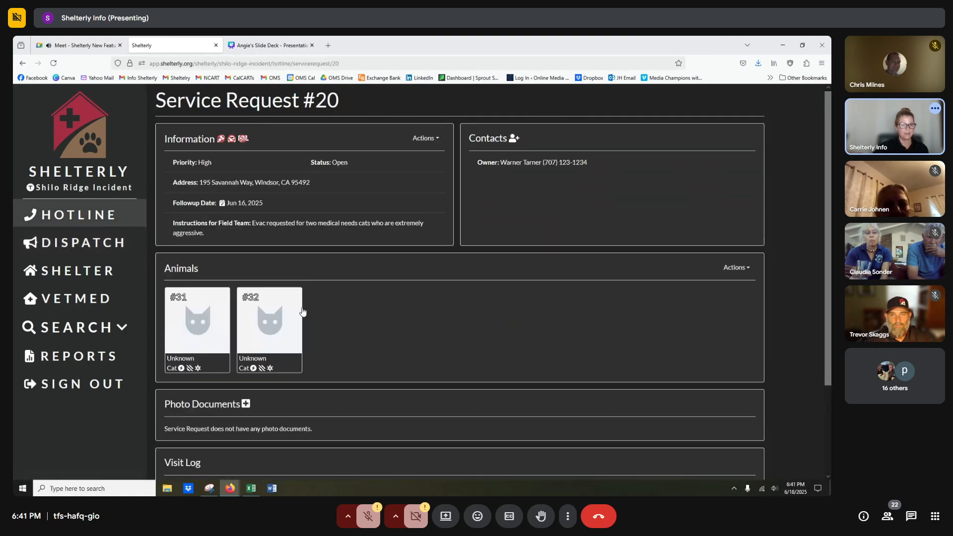
left_click_drag(174, 223, 209, 235)
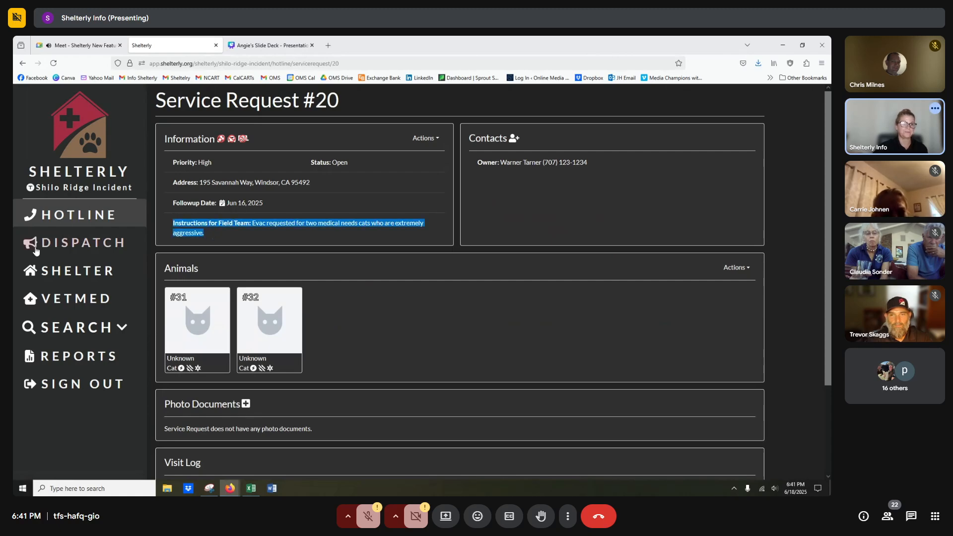
left_click(118, 243)
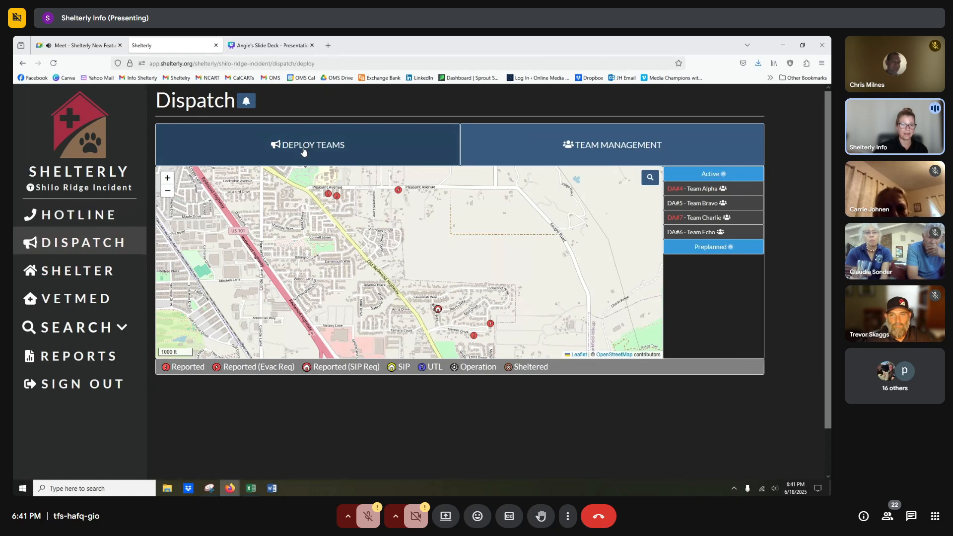
left_click(305, 154)
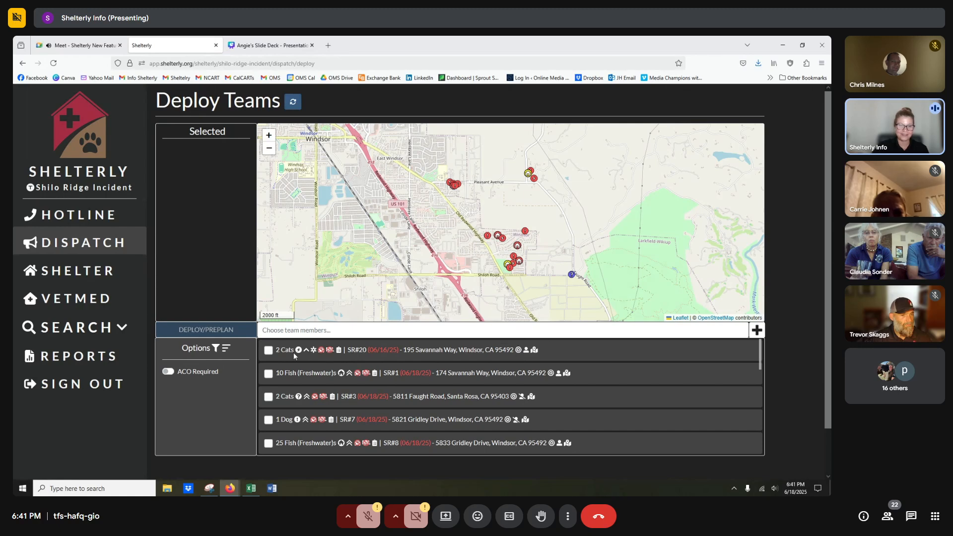
left_click(269, 351)
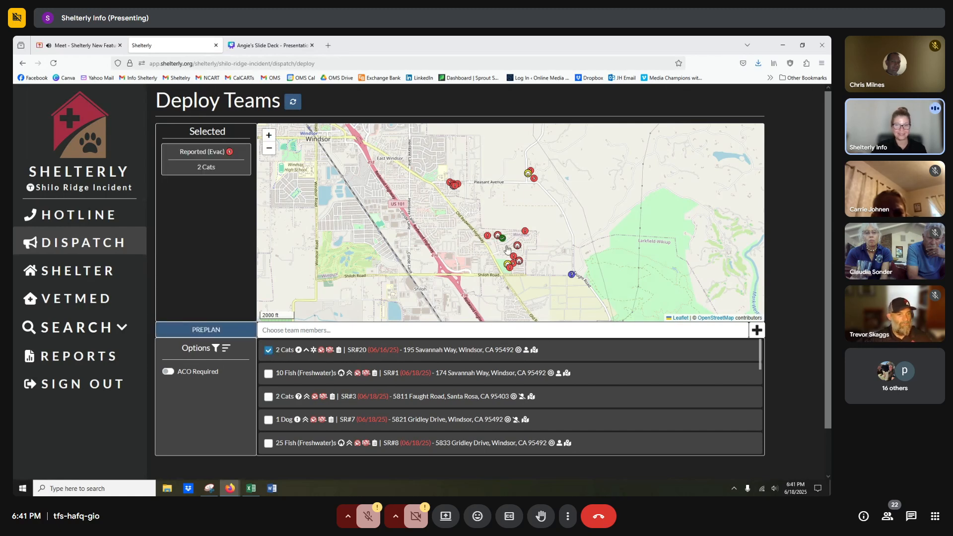
mouse_move(503, 244)
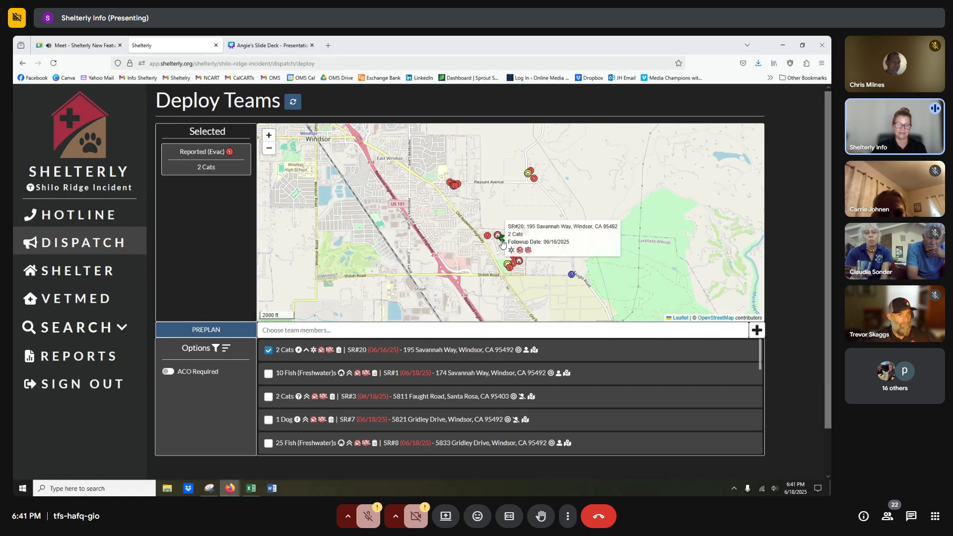
left_click(518, 350)
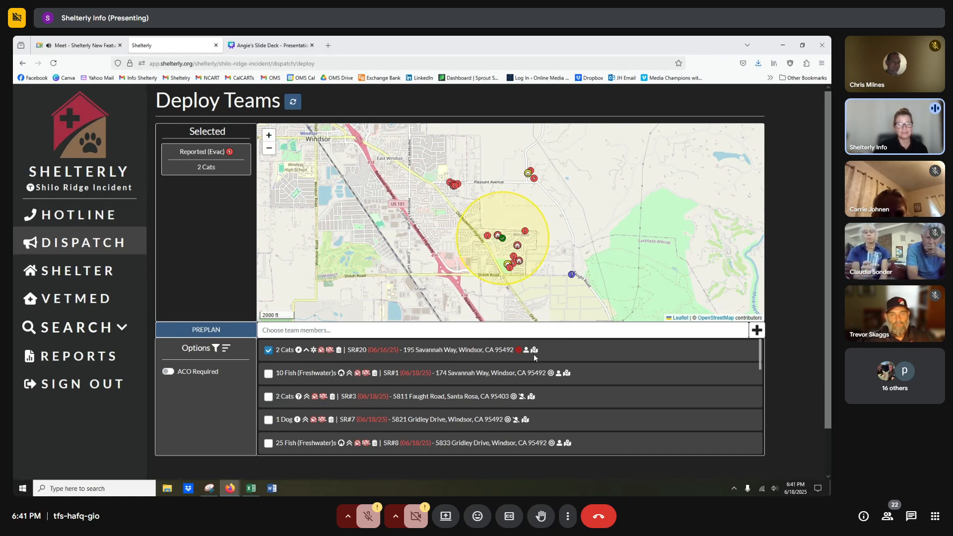
left_click(518, 350)
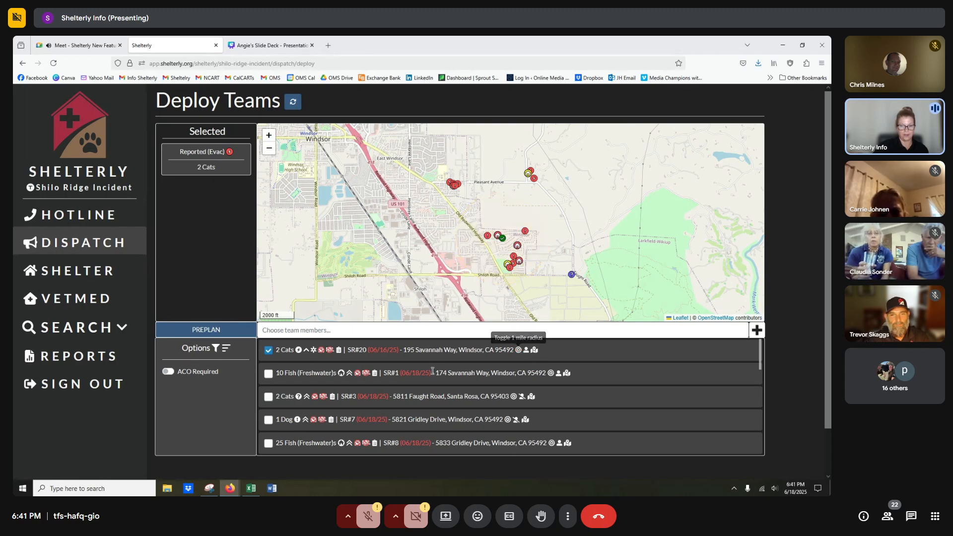
left_click(268, 351)
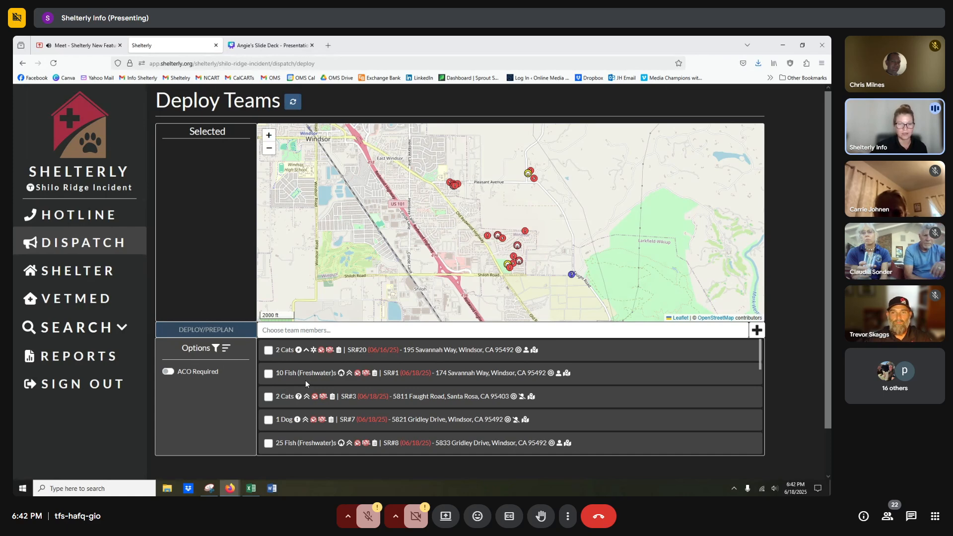
Filter the service requests to species Fish (freshwater).
left_click(216, 349)
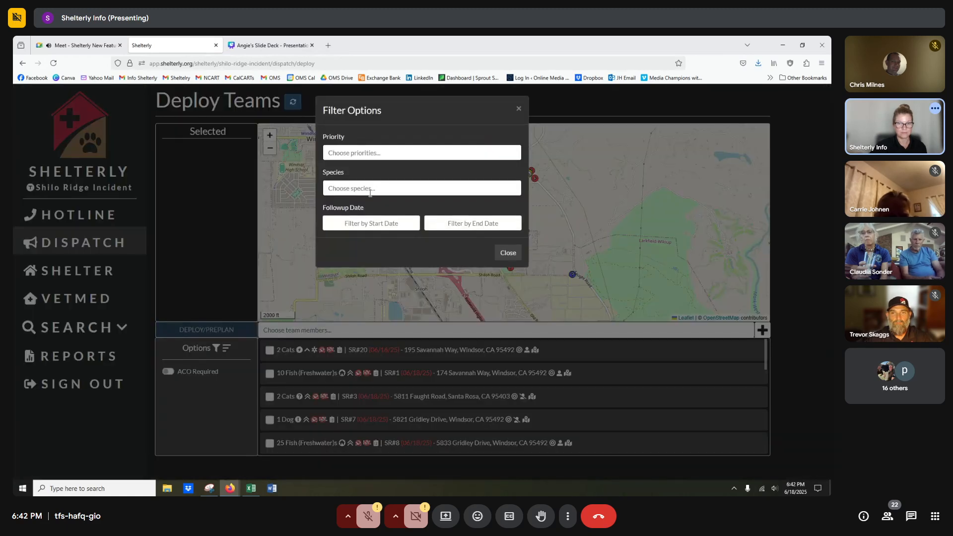
left_click(344, 191)
type("fish")
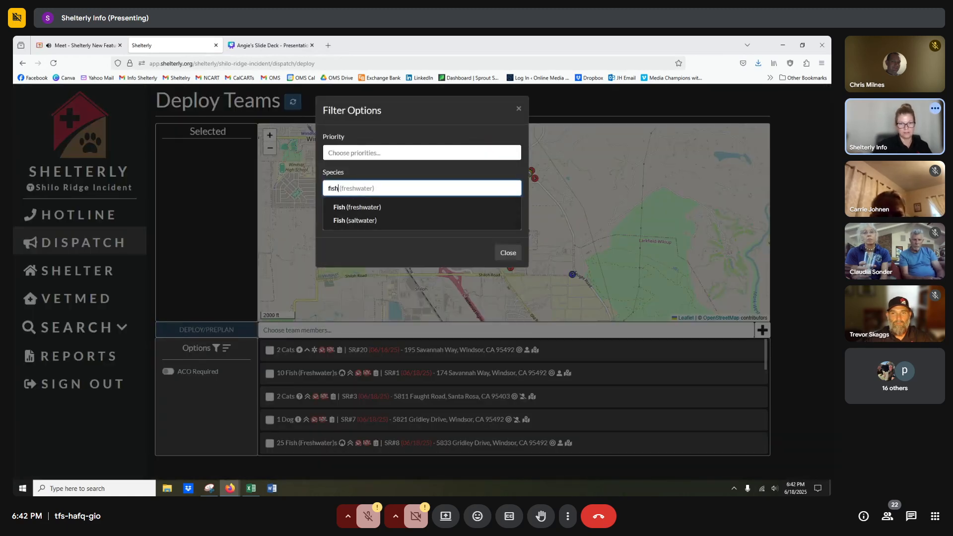
left_click(348, 207)
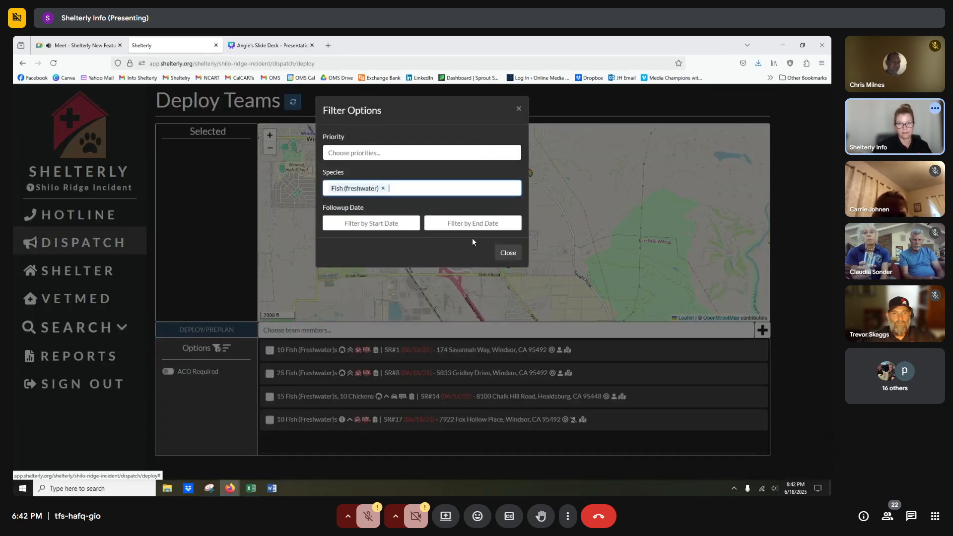
left_click(509, 254)
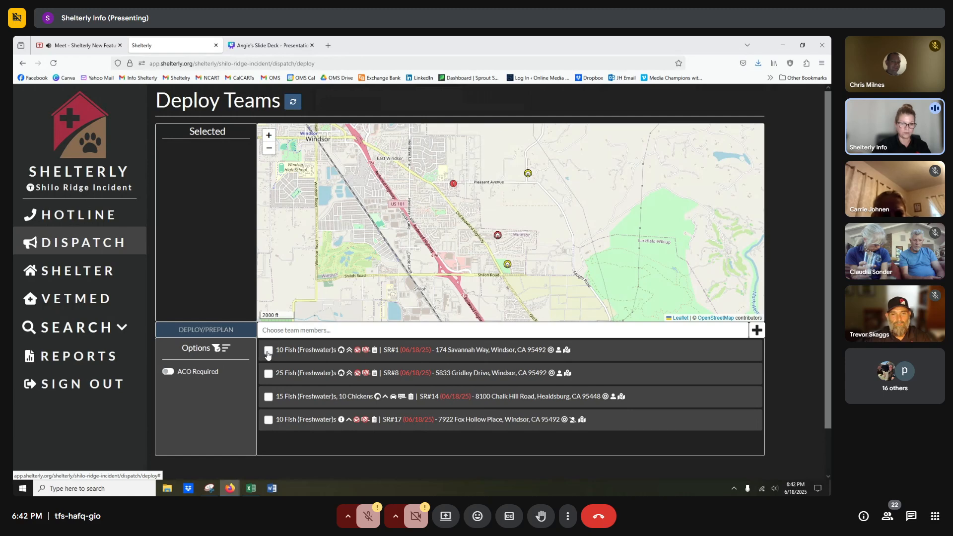
Select SR#1 (10 fish) with a 1-mile radius and SR#8 (25 fish) for dispatch.
left_click(268, 352)
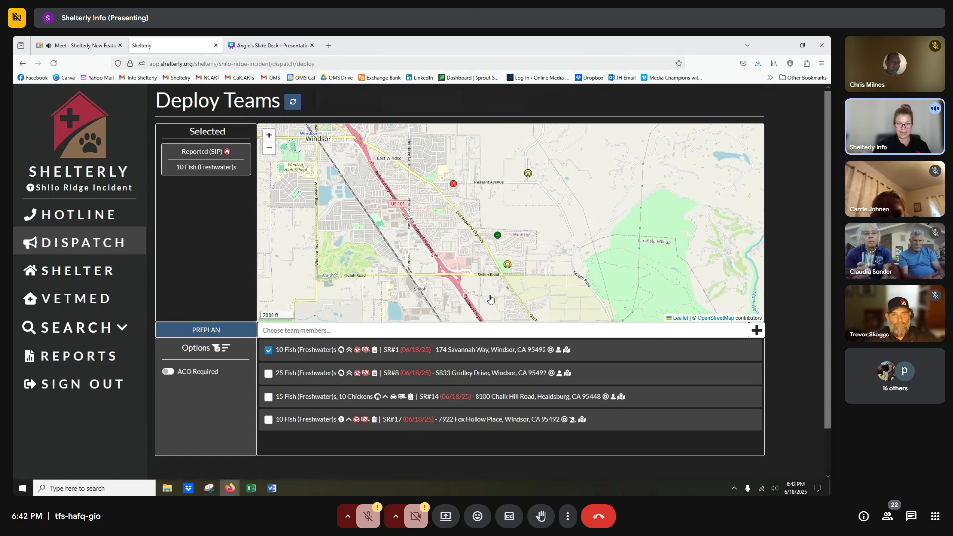
left_click(551, 350)
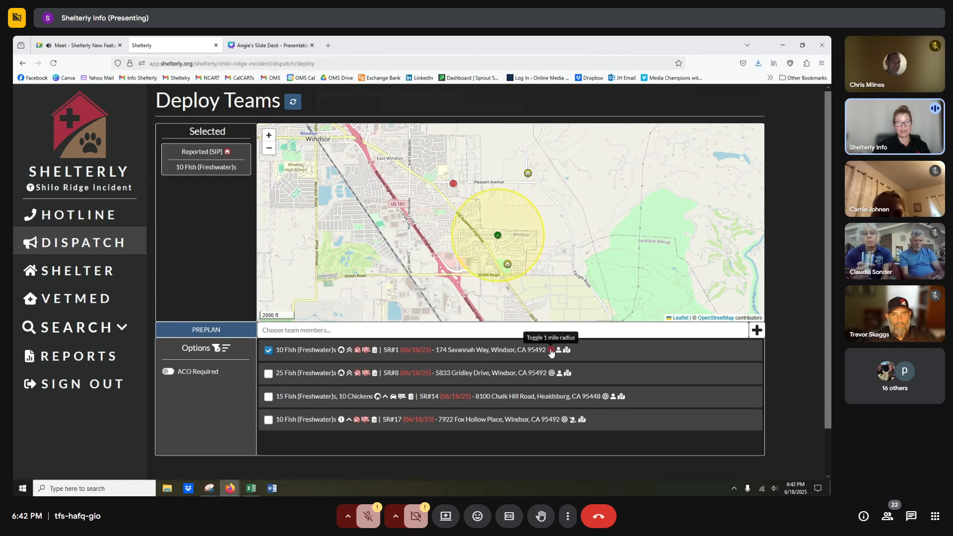
mouse_move(505, 268)
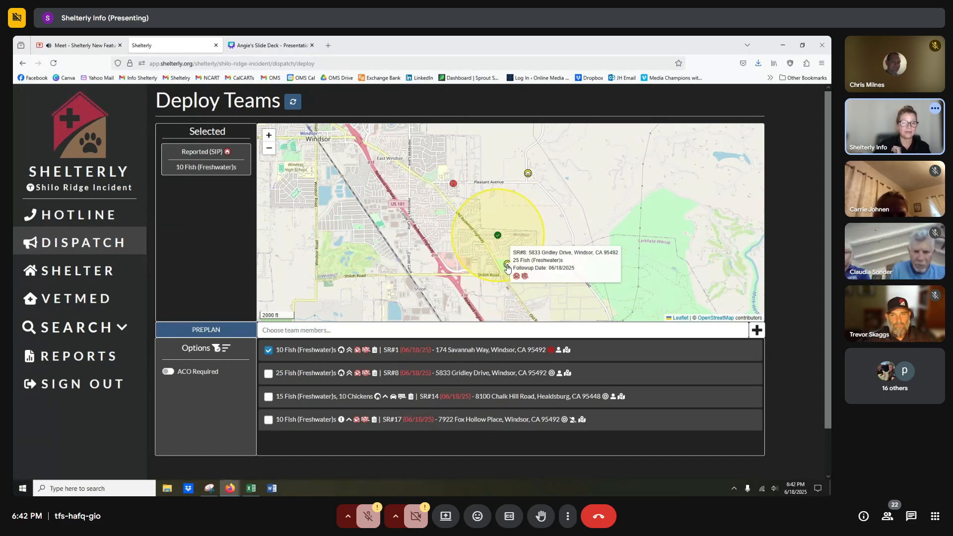
left_click(508, 267)
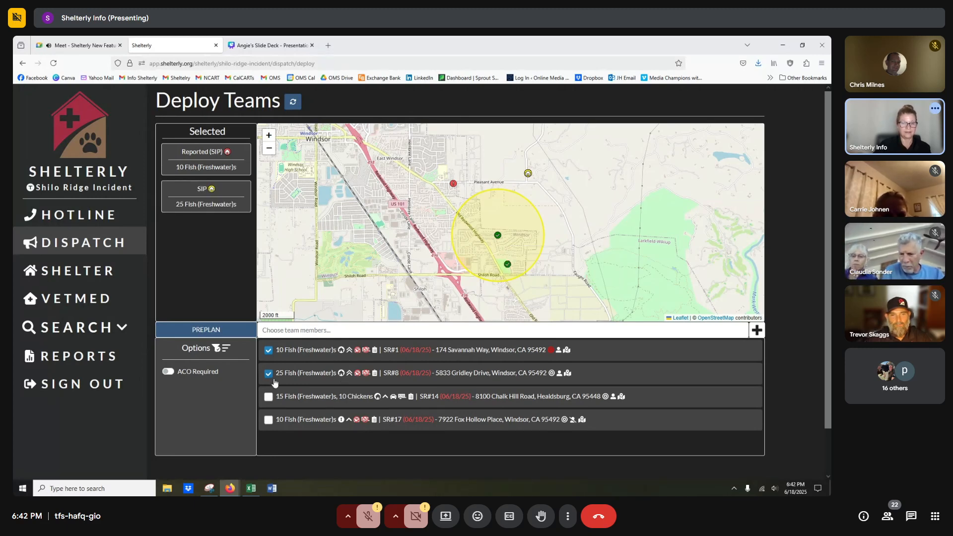
left_click(305, 331)
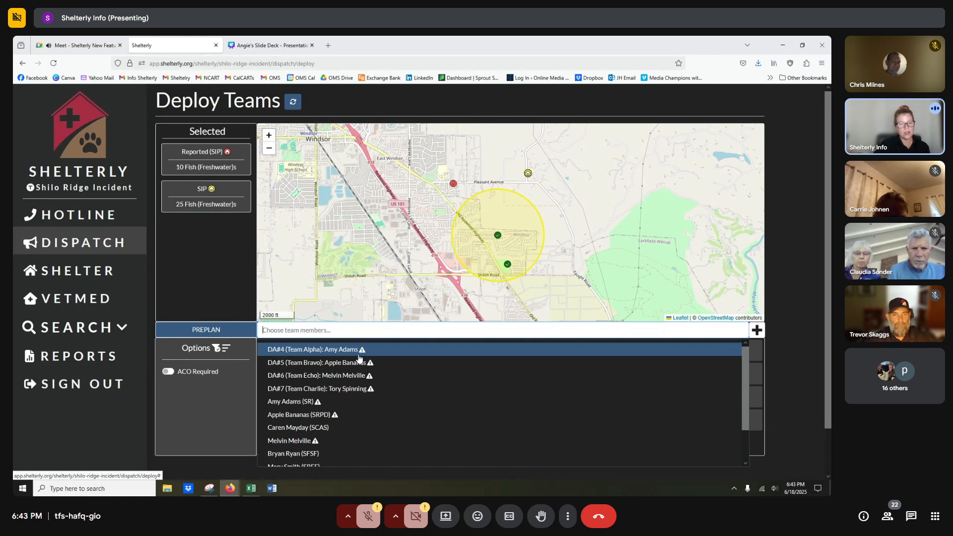
Add the existing SCAS member to the team and start a new team member entry.
left_click(300, 429)
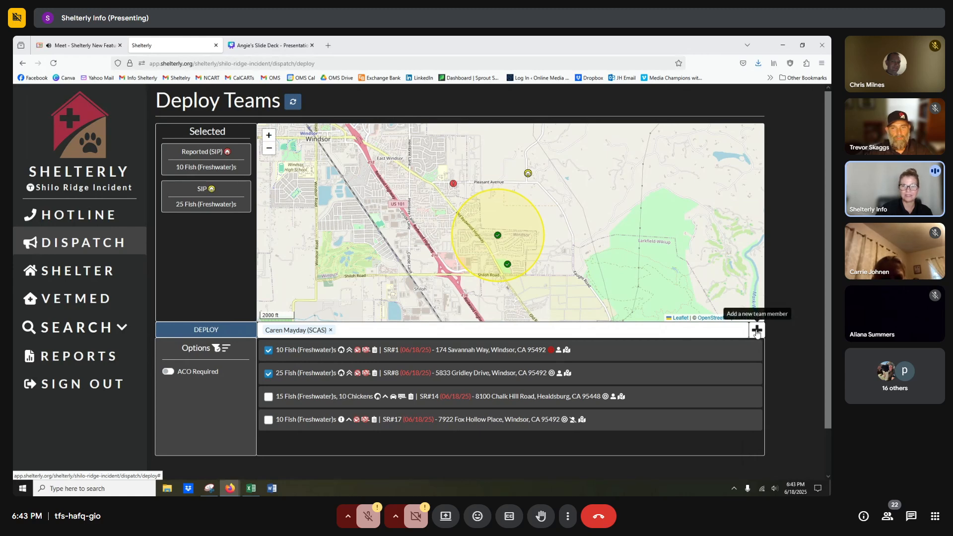
left_click(757, 330)
Save a new team member with first name, last name, phone and agency ID, then deploy the team.
left_click(356, 158)
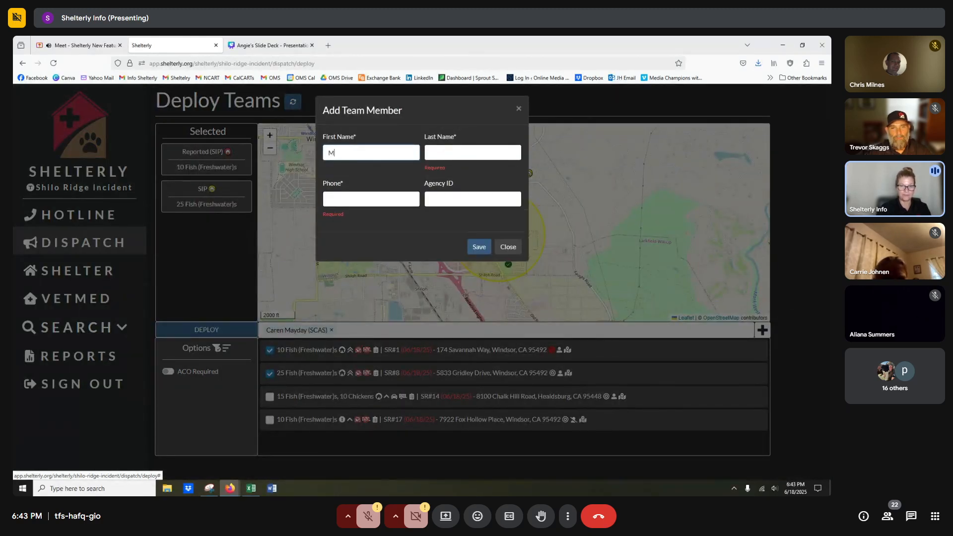
key("Tab")
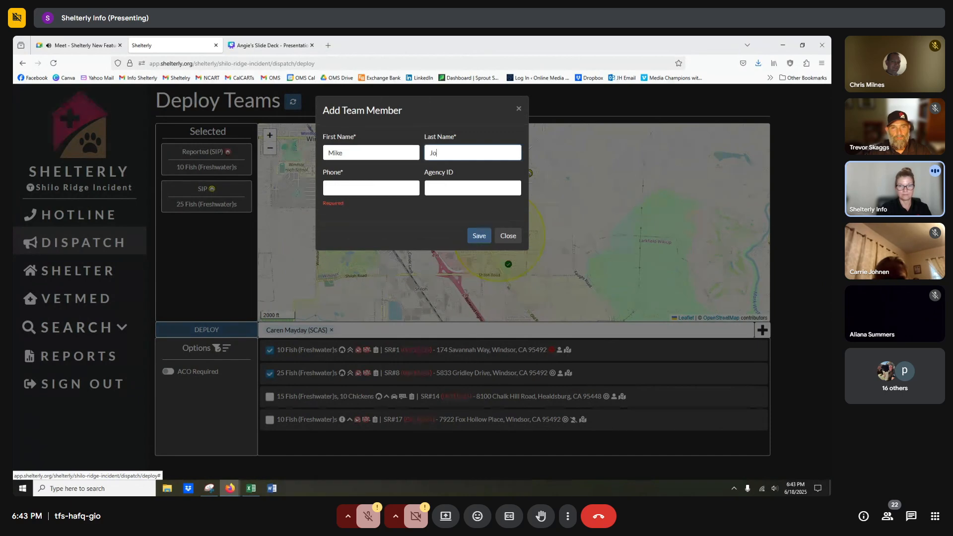
key("Tab")
type("1231")
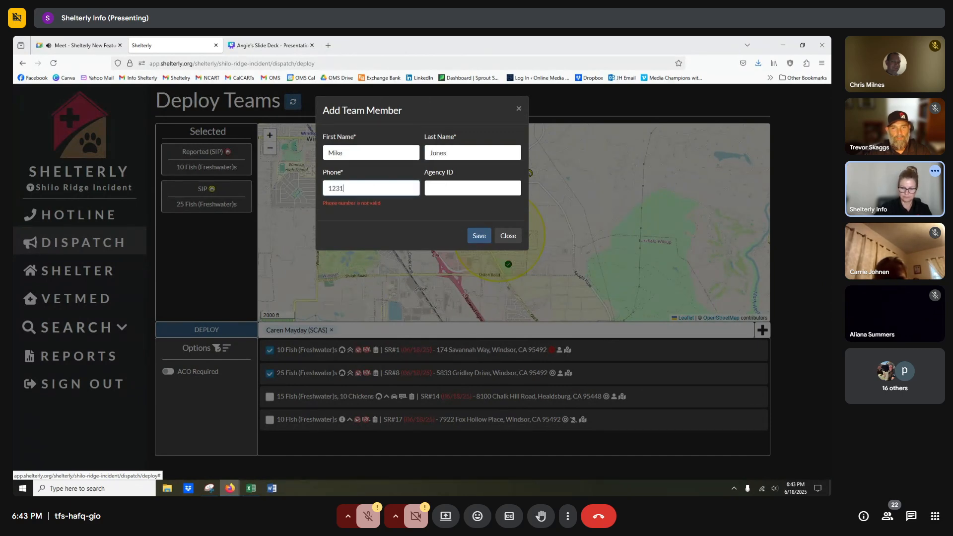
type("231234")
key("Tab")
type("SS")
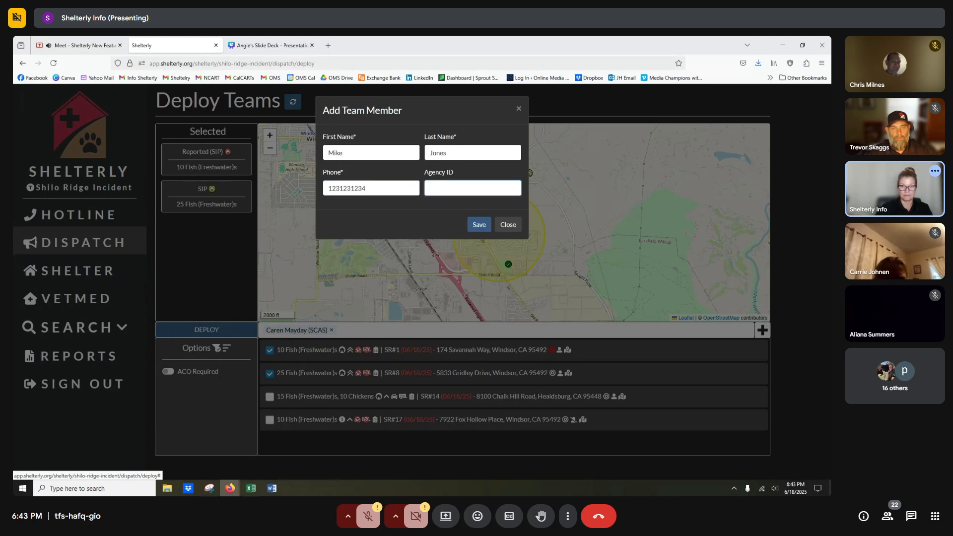
type("SSS")
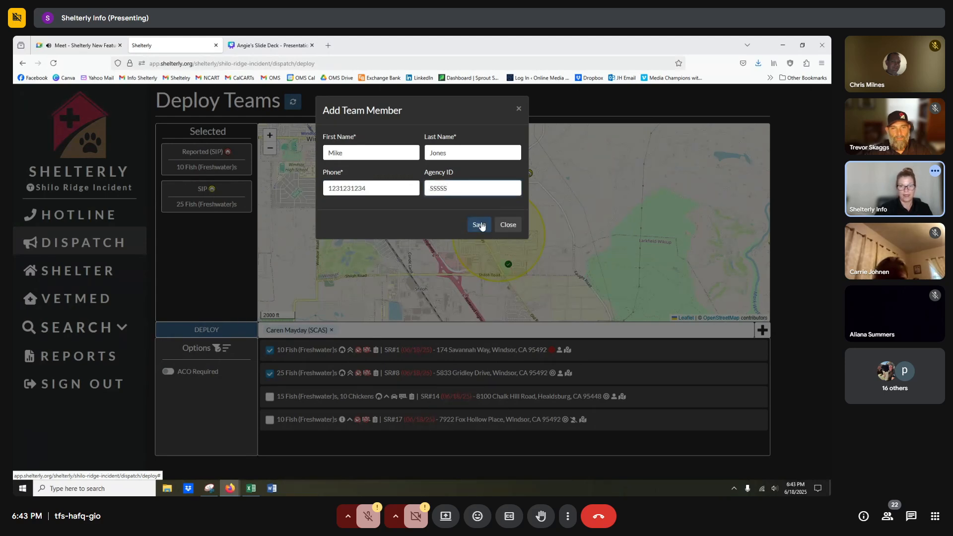
left_click(479, 225)
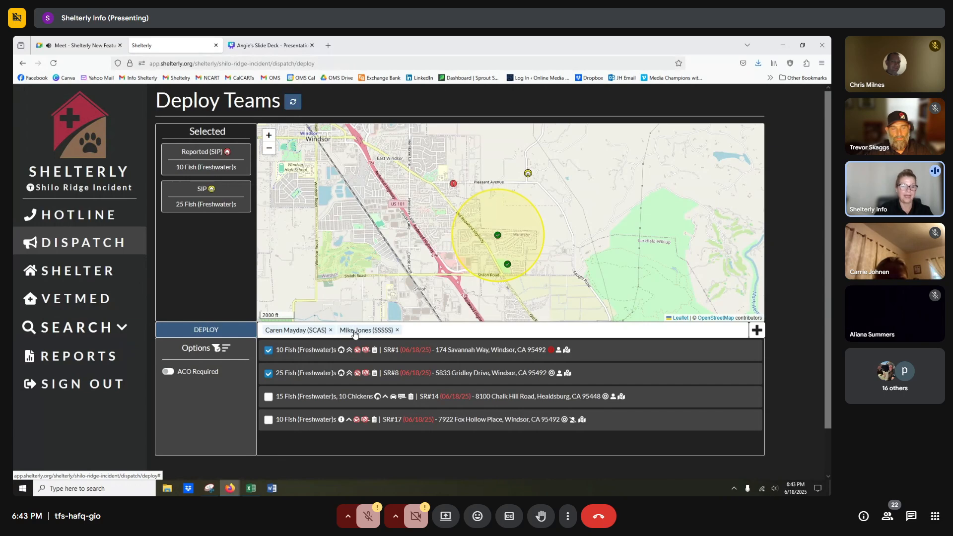
left_click(211, 334)
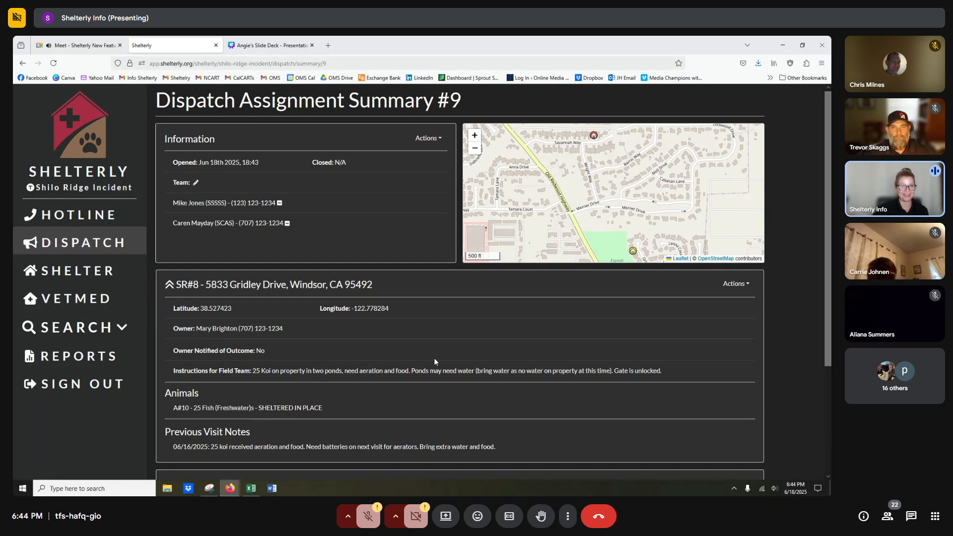
Go back to the Dispatch overview, where DA#9 now appears among the active assignments.
left_click(99, 245)
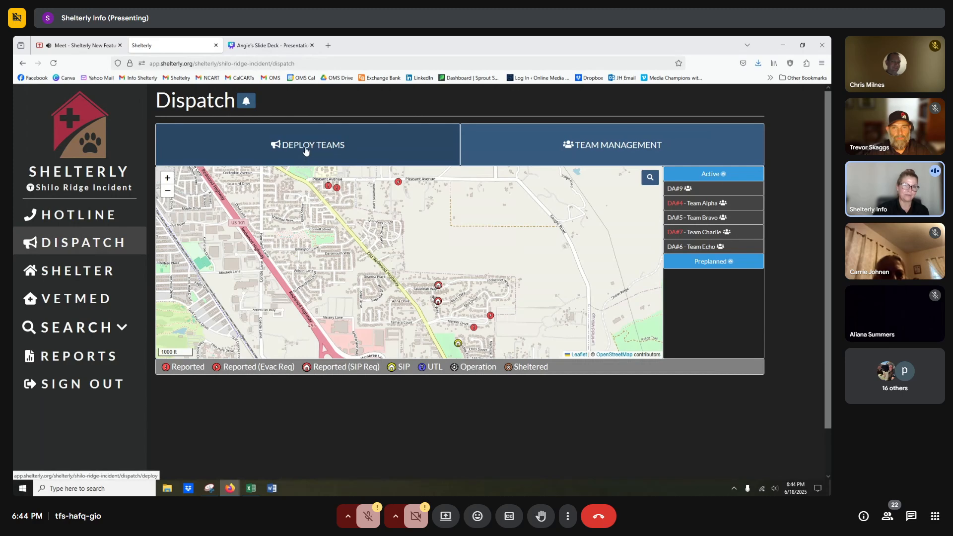
left_click(306, 152)
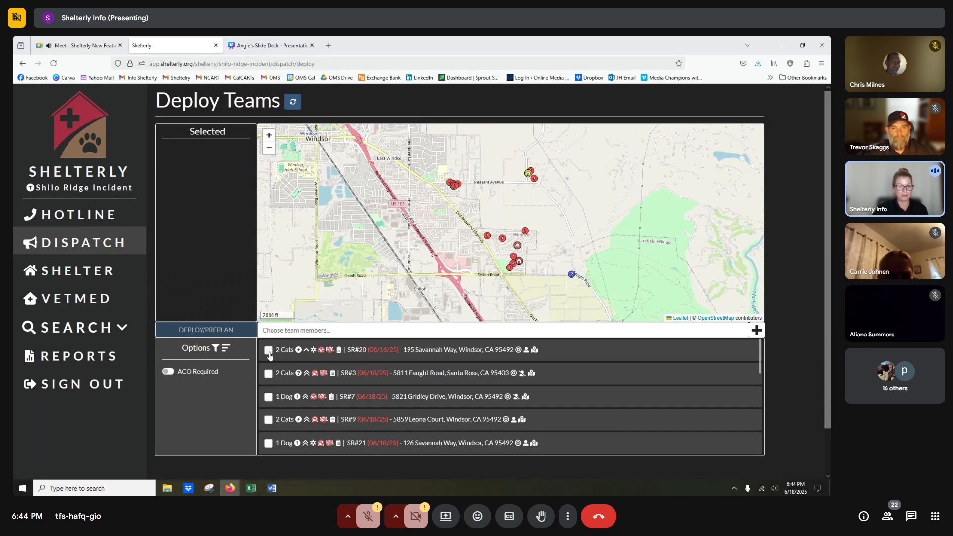
left_click(98, 244)
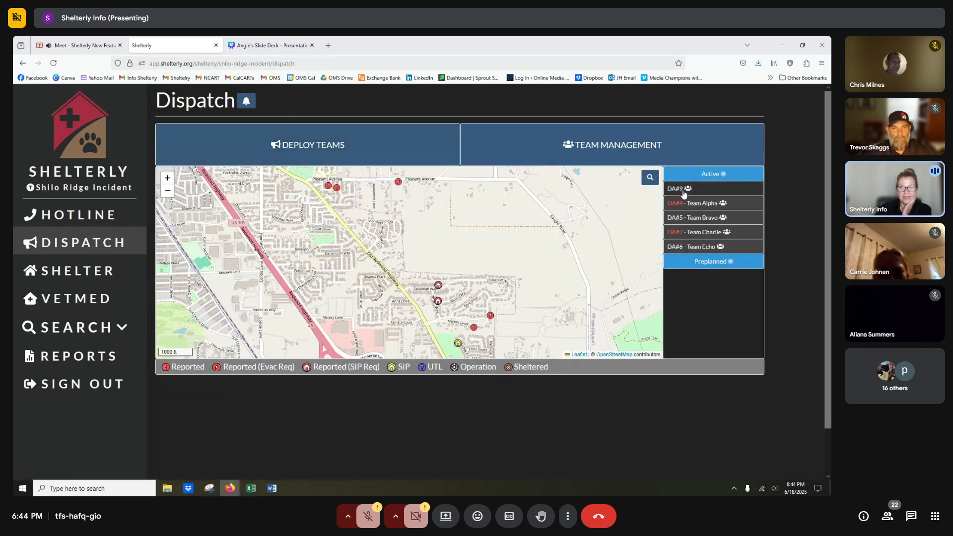
mouse_move(689, 193)
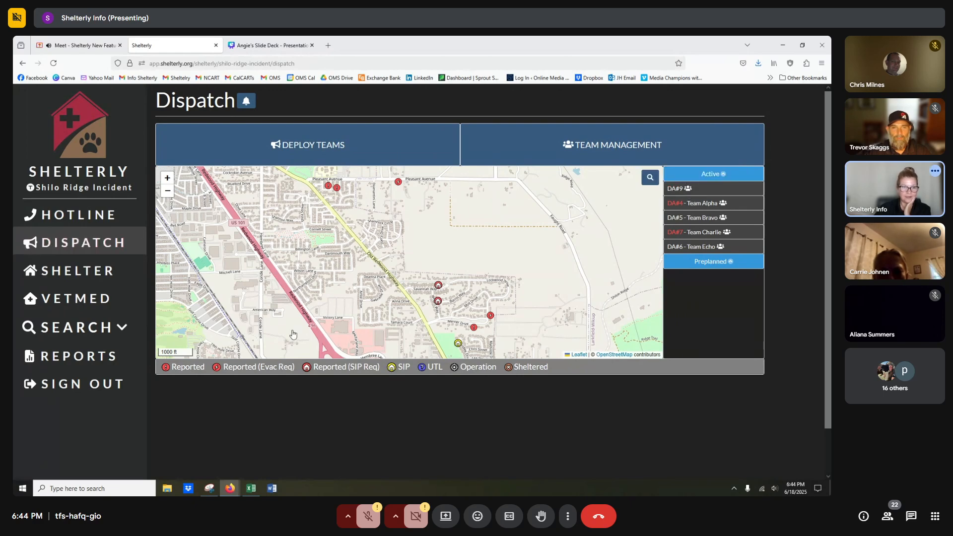
left_click(286, 149)
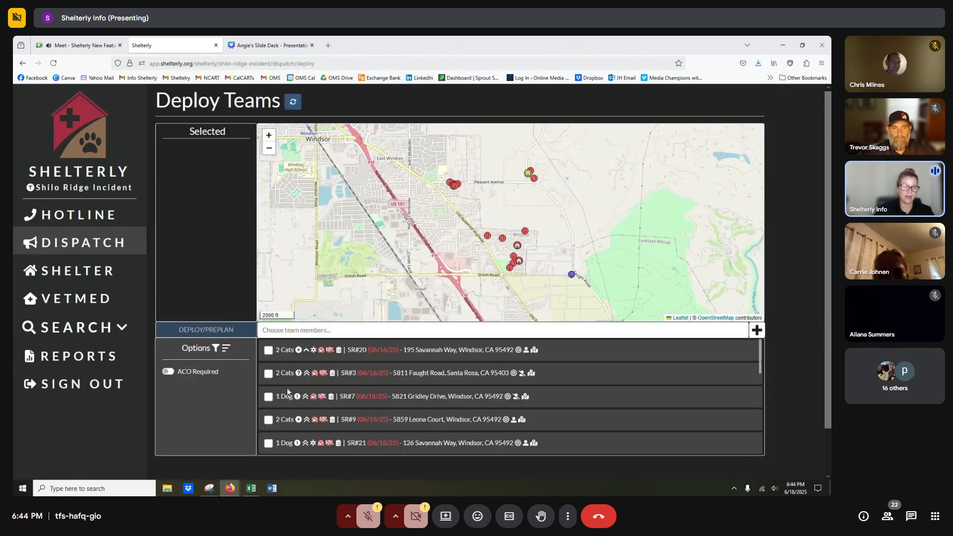
Filter the open service requests to Fish (freshwater).
left_click(299, 332)
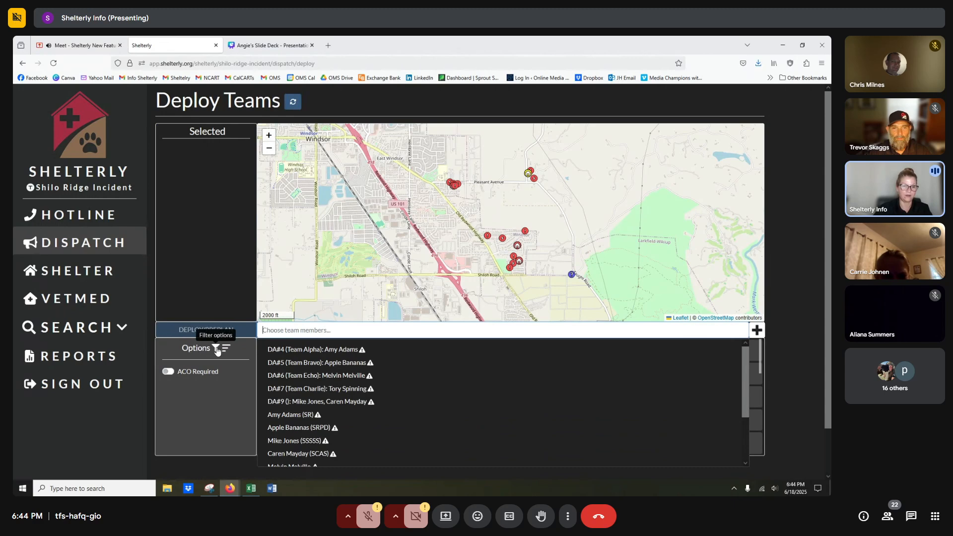
left_click(218, 348)
left_click(361, 190)
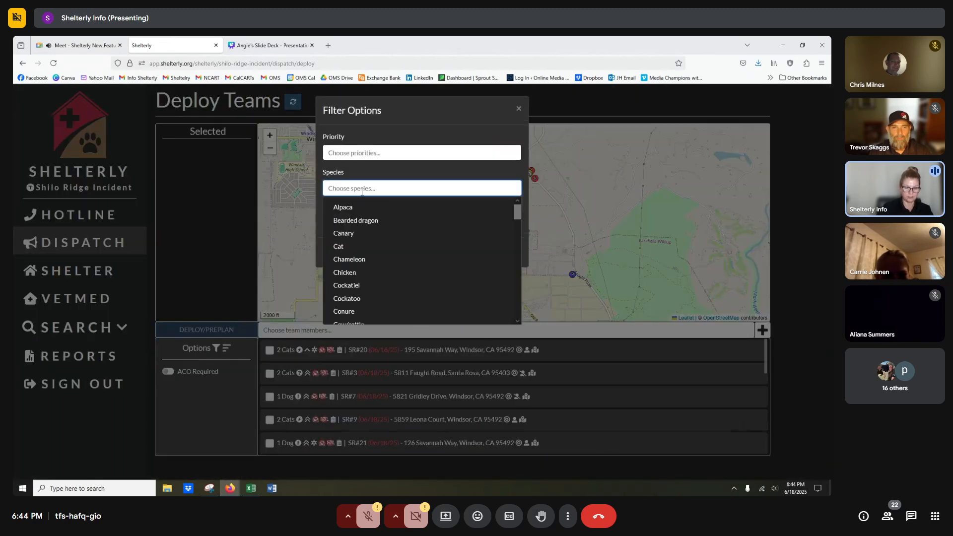
type("fis")
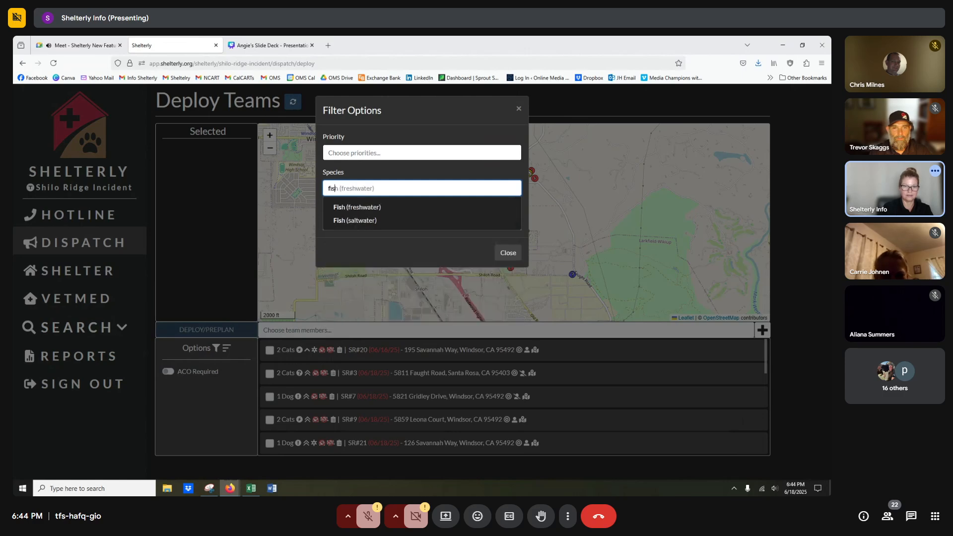
type("h")
key("Return")
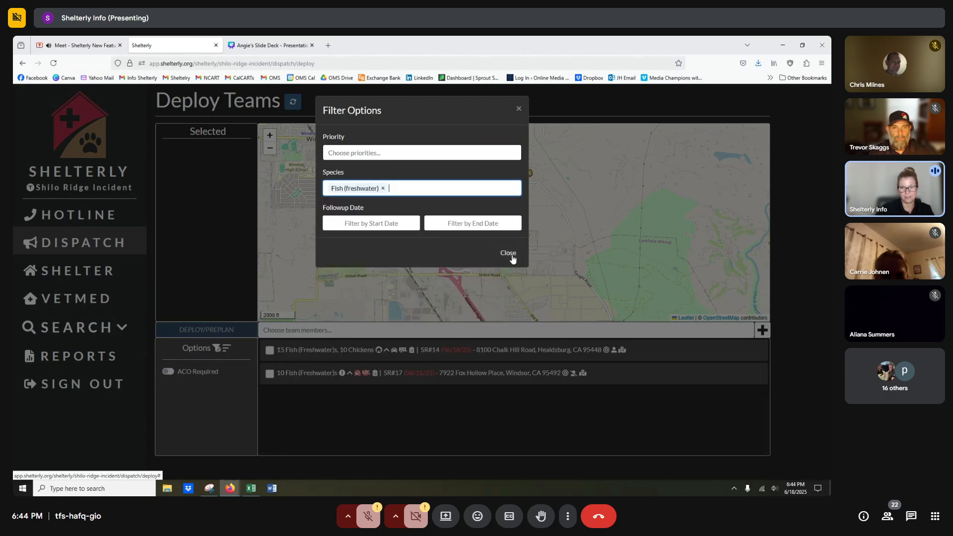
left_click(509, 253)
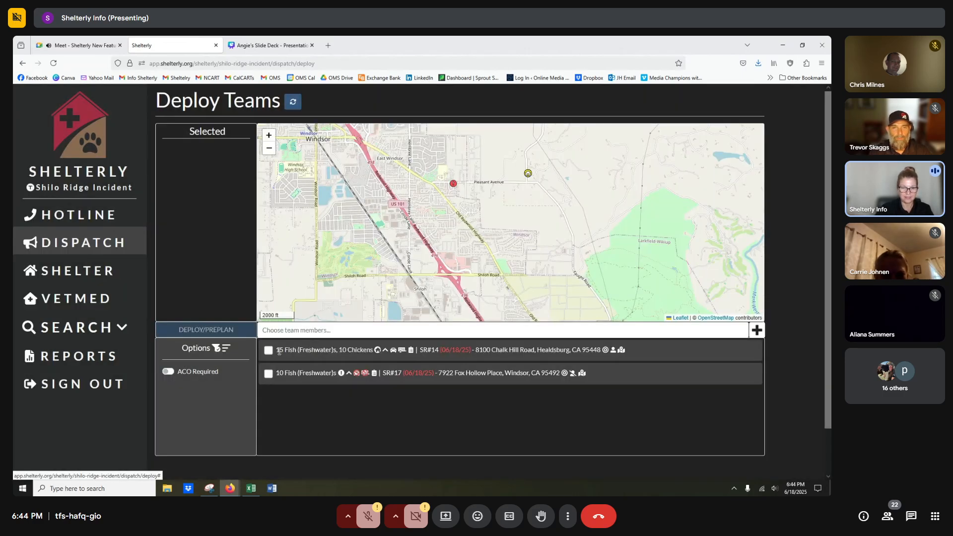
Assign SR#14, with 15 fish and 10 chickens, to dispatch assignment DA#9.
left_click(269, 352)
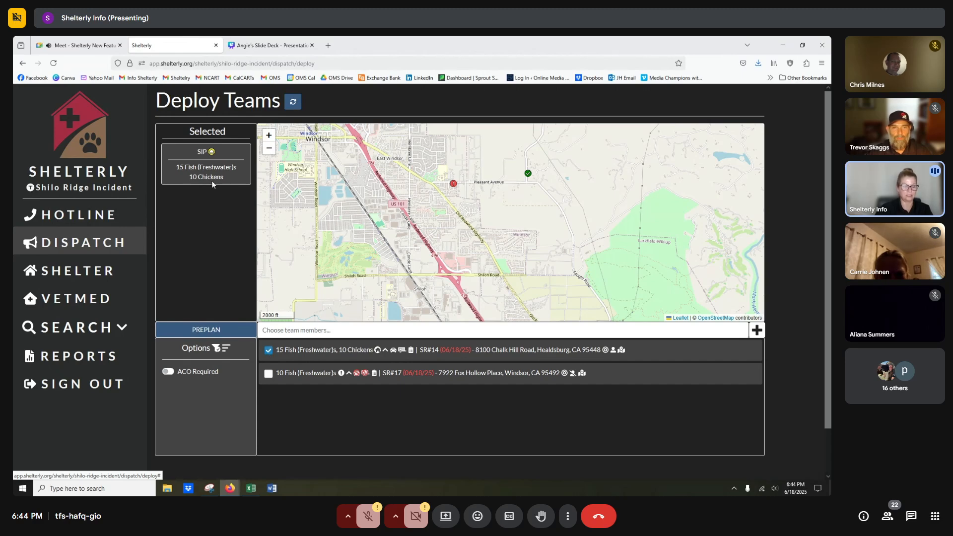
left_click(294, 331)
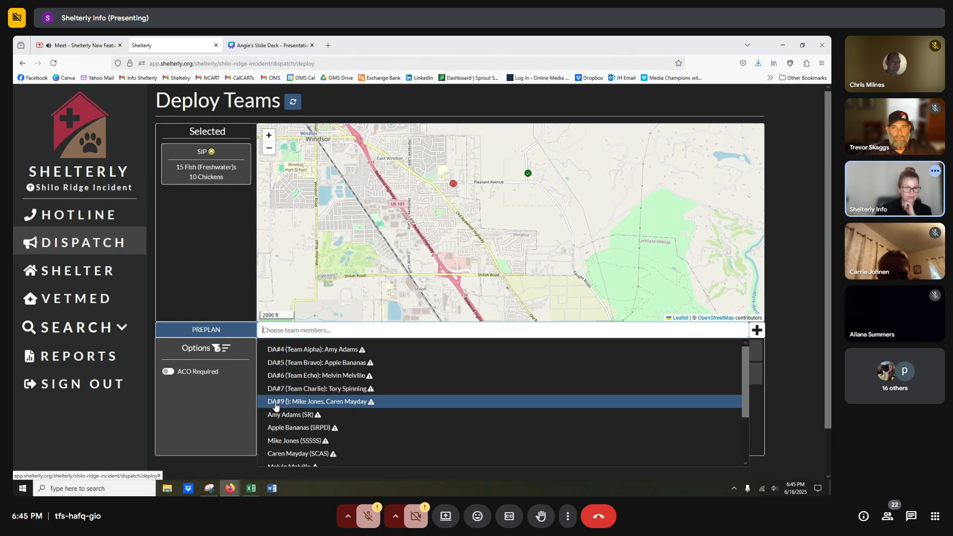
left_click(277, 407)
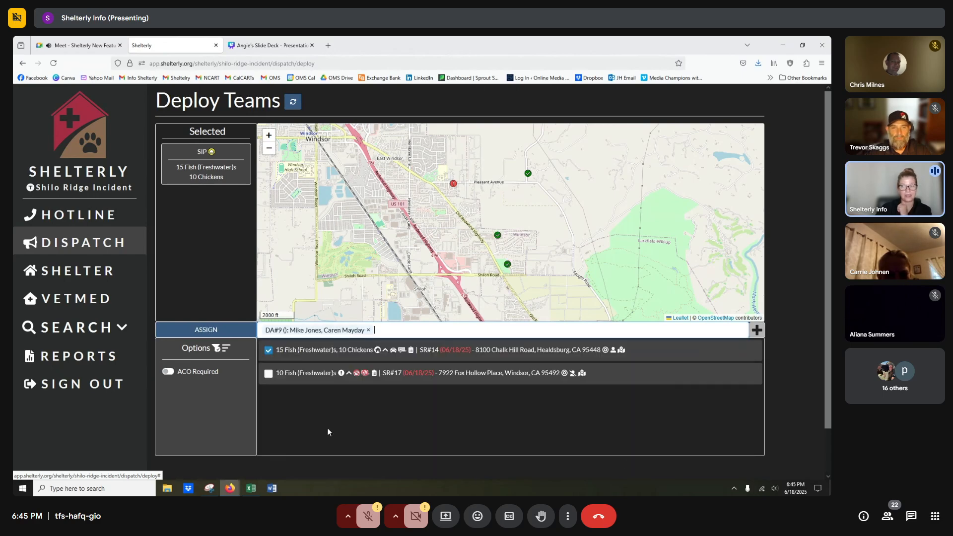
left_click(215, 334)
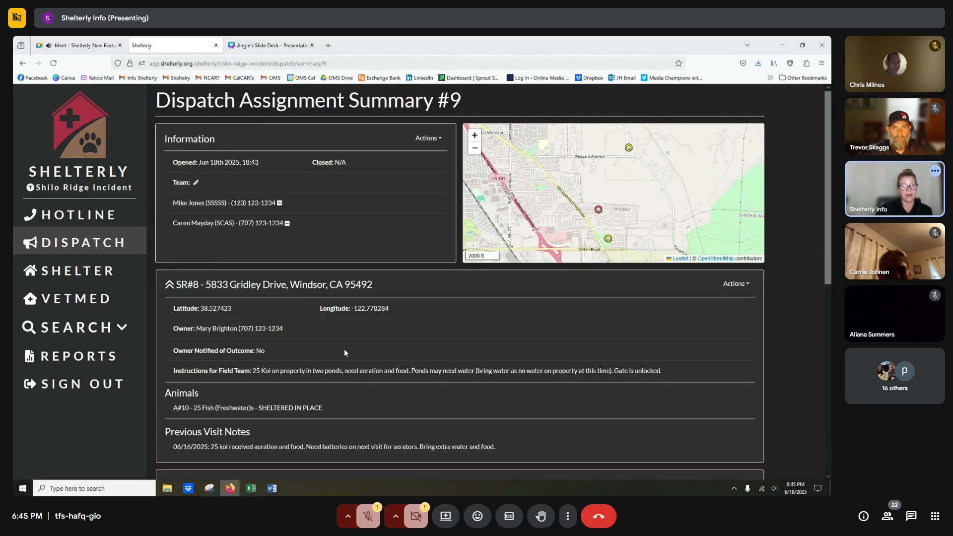
Review DA#9's summary listing SR#14, SR#8 and SR#1, then bring up its available actions.
scroll(344, 350, "down", 5)
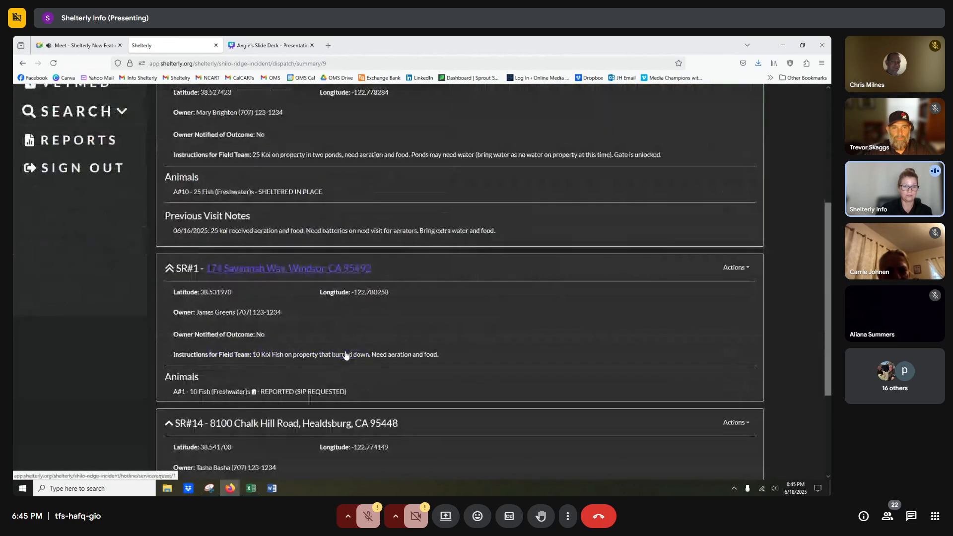
scroll(347, 354, "down", 2)
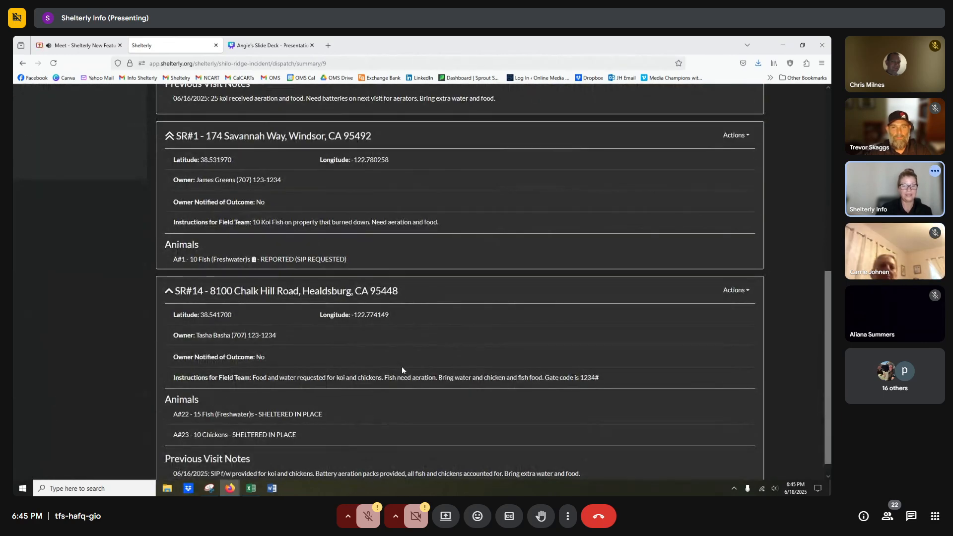
scroll(401, 370, "up", 7)
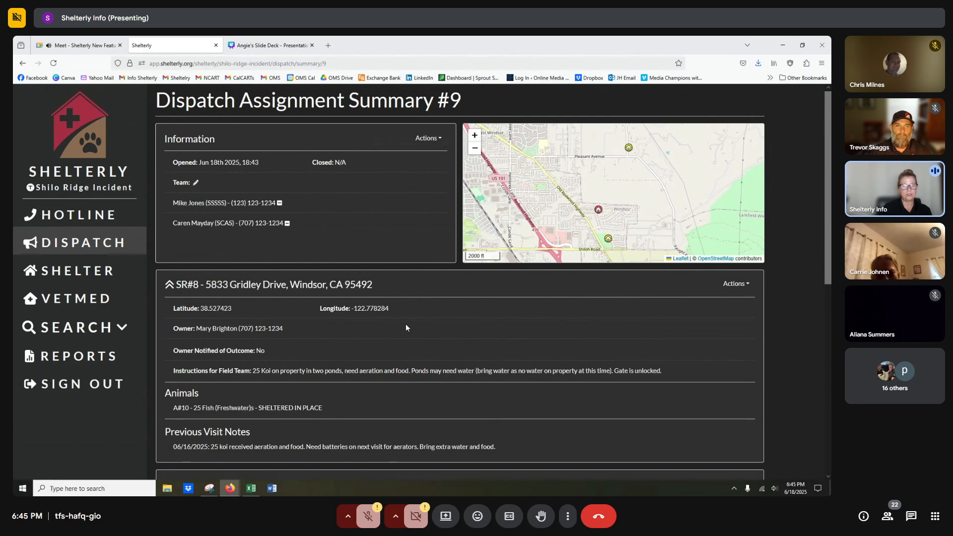
left_click(428, 138)
Start resolving DA#9 and enter sample visit notes for SR#8.
left_click(350, 158)
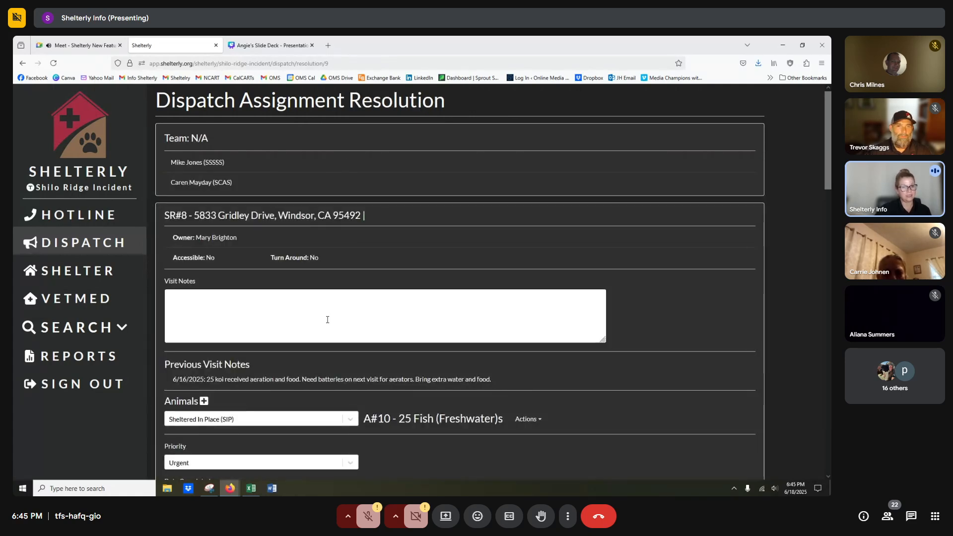
left_click(229, 305)
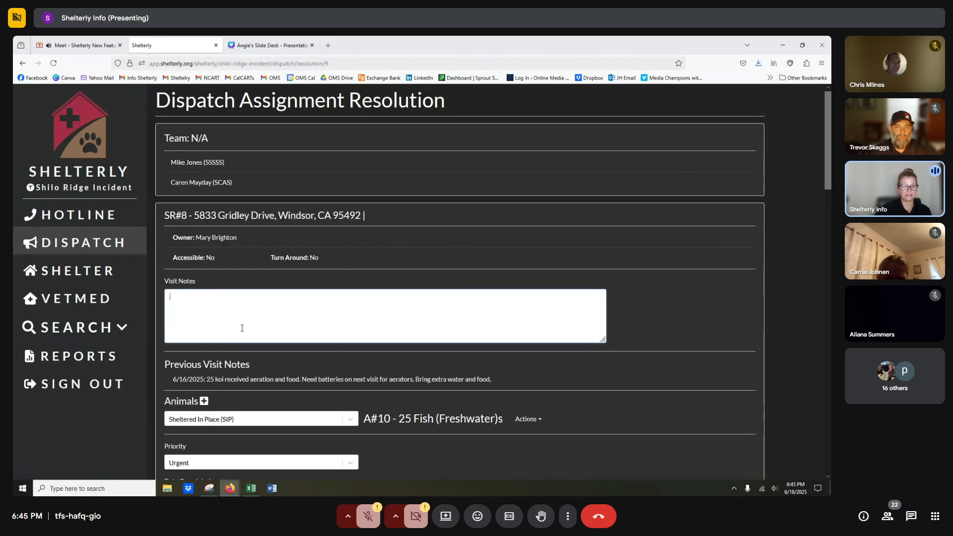
scroll(242, 328, "down", 15)
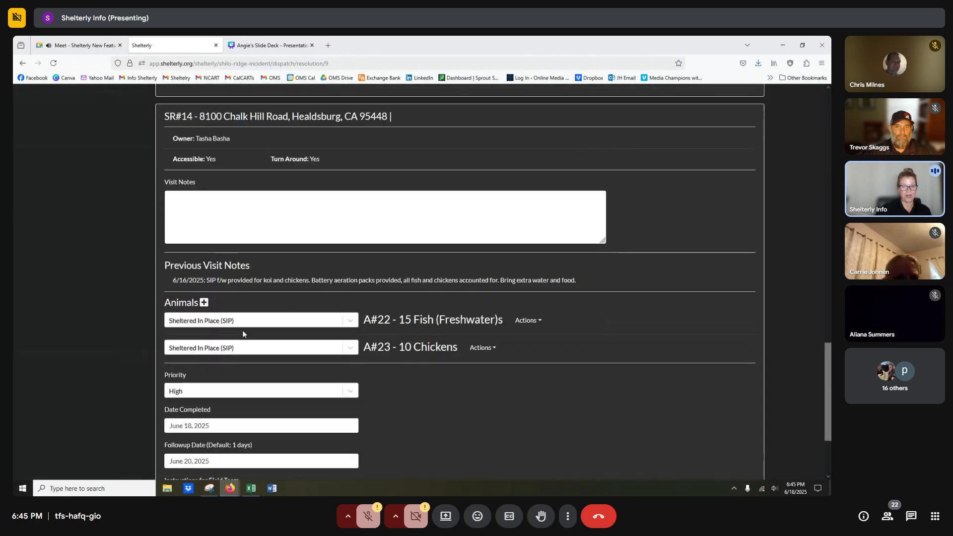
scroll(242, 330, "down", 3)
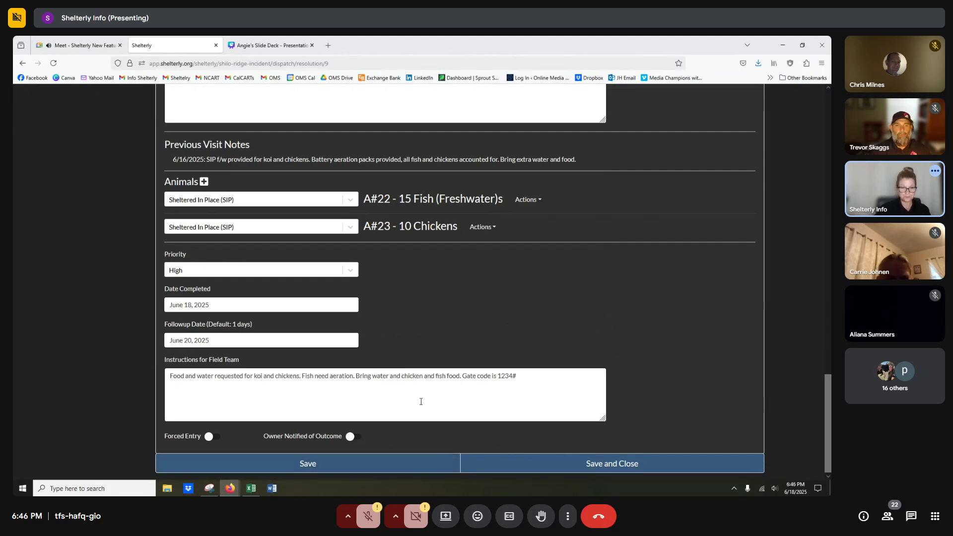
scroll(439, 369, "up", 12)
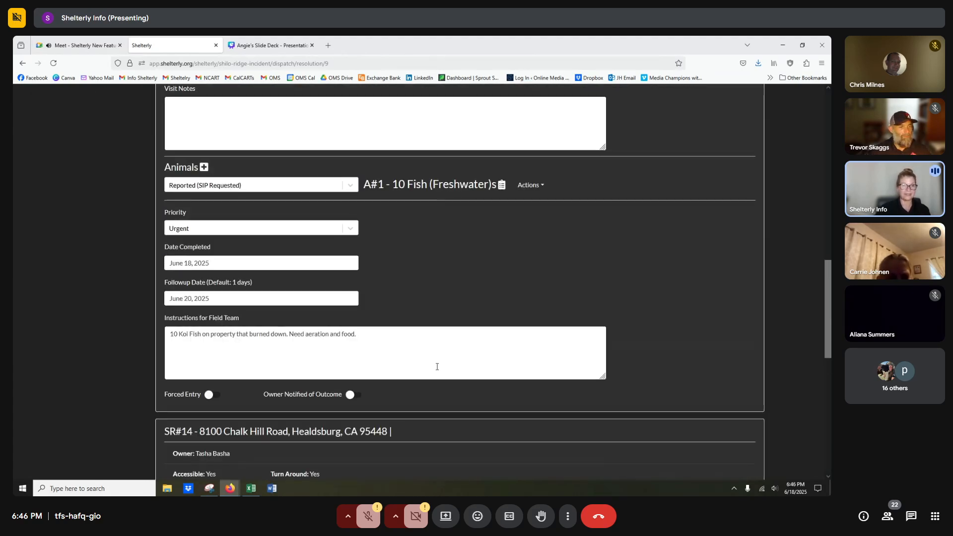
scroll(436, 369, "up", 10)
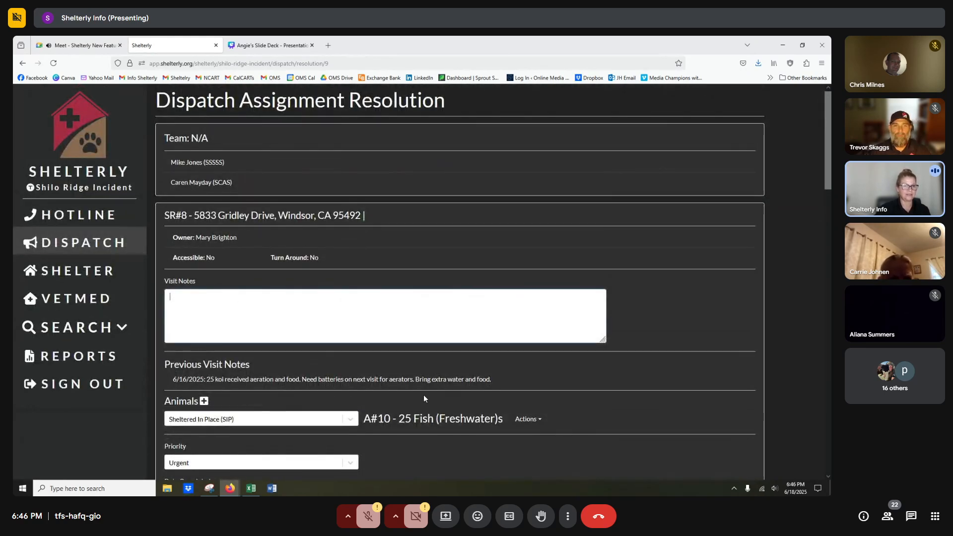
type("jdfoasd")
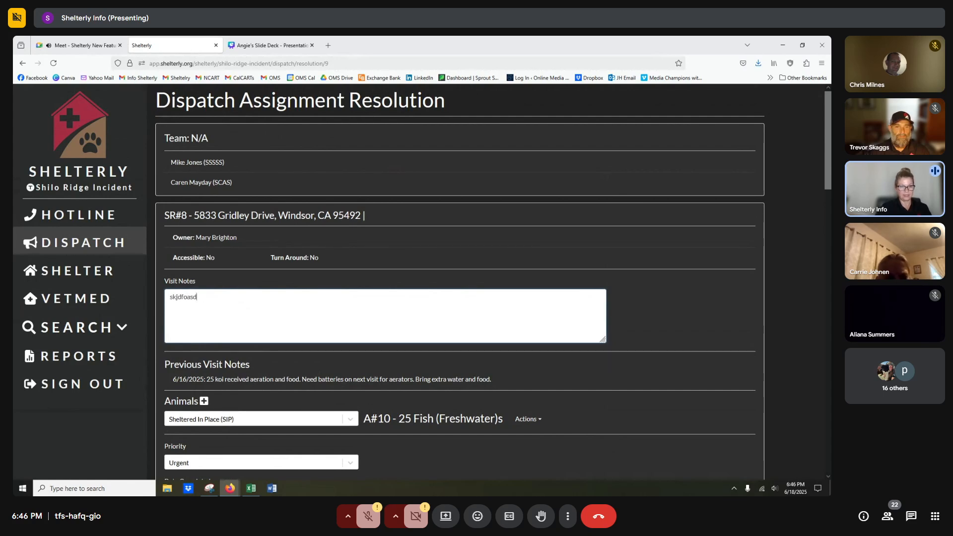
type("dfjasdkfjoasdfjasdifasdasdfjaso")
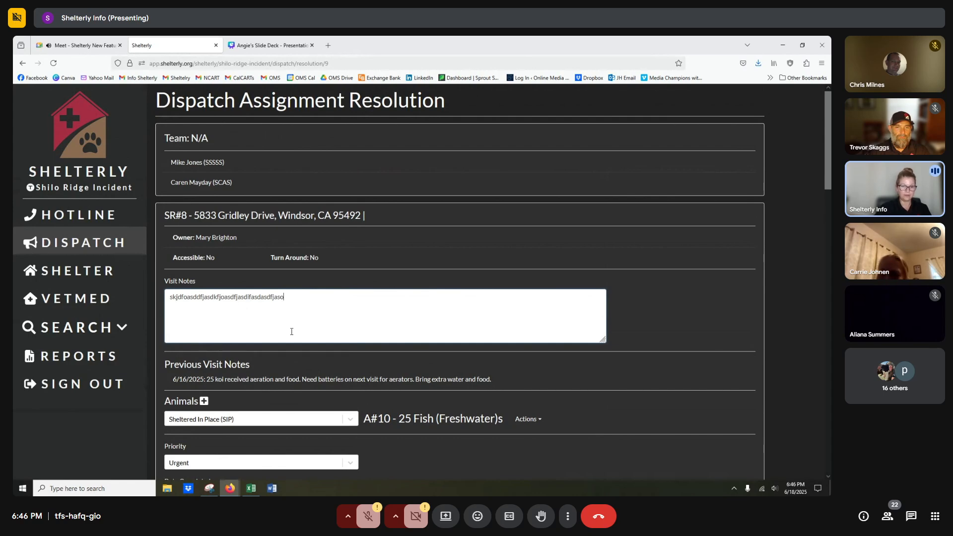
scroll(292, 333, "down", 1)
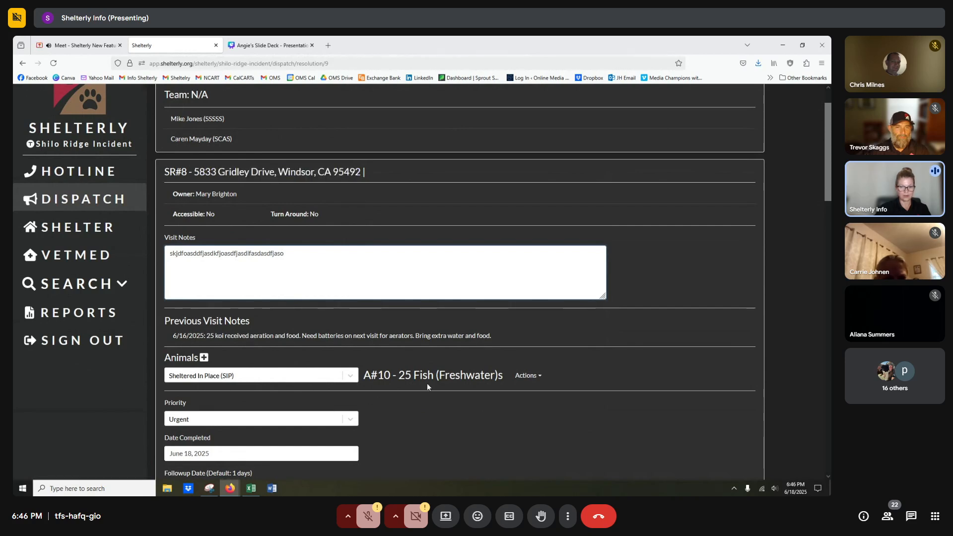
scroll(219, 335, "down", 1)
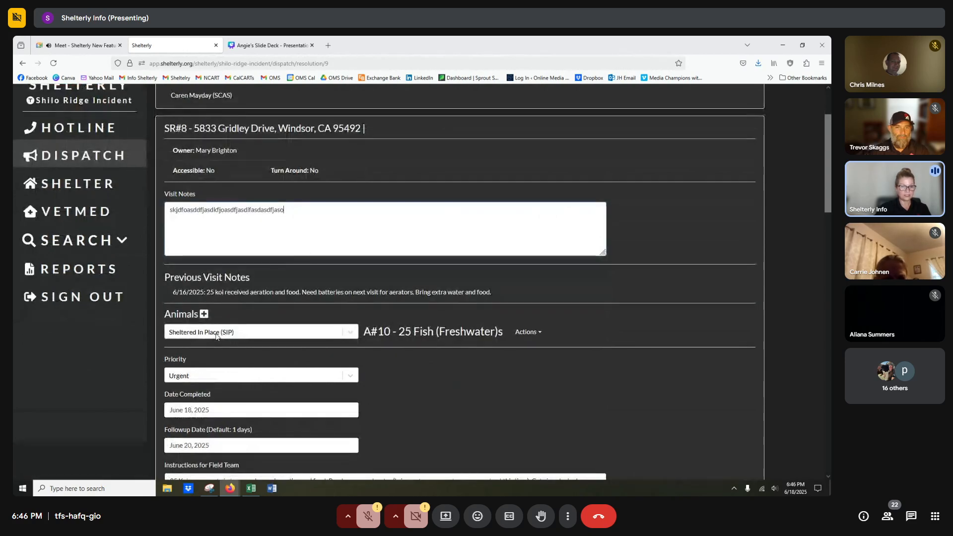
Keep SR#8's 25 freshwater fish marked Sheltered In Place (SIP).
left_click(216, 336)
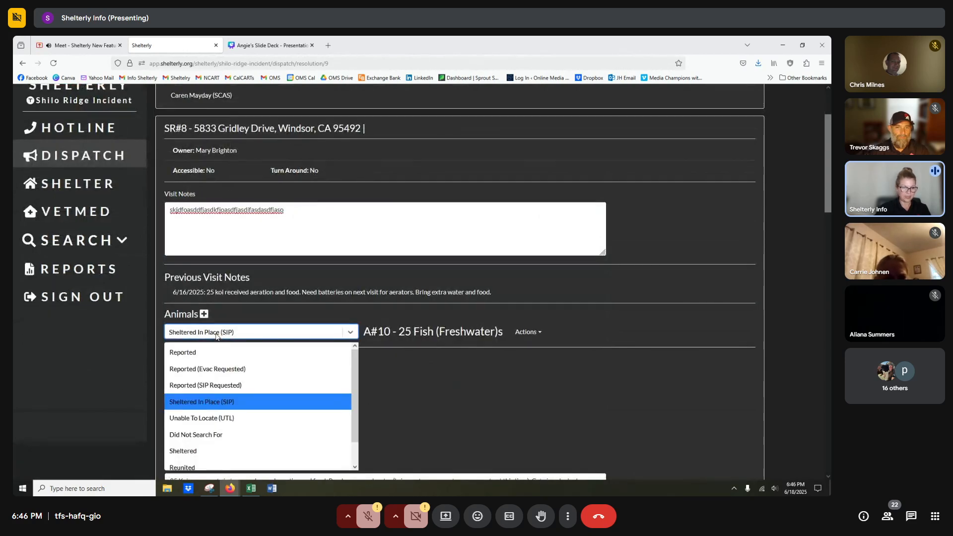
left_click(212, 403)
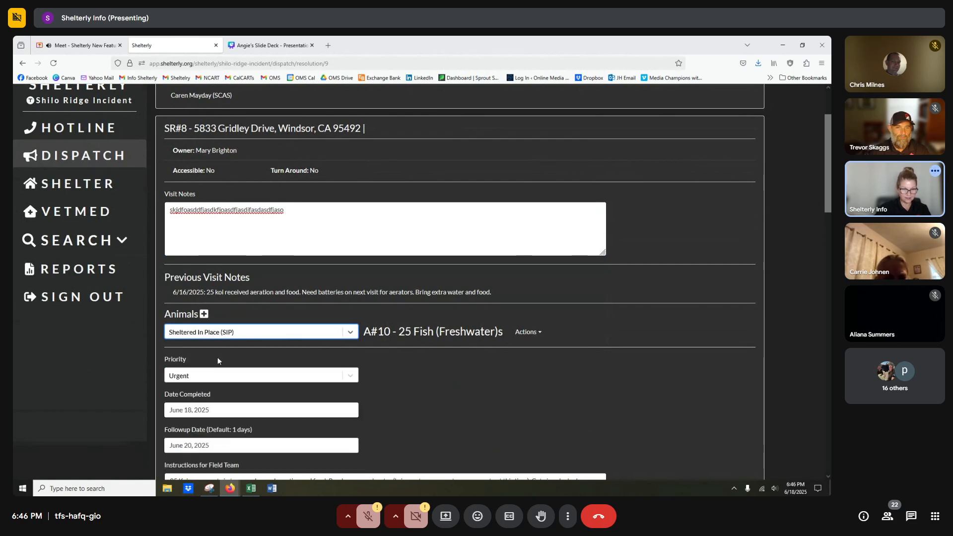
scroll(217, 360, "down", 1)
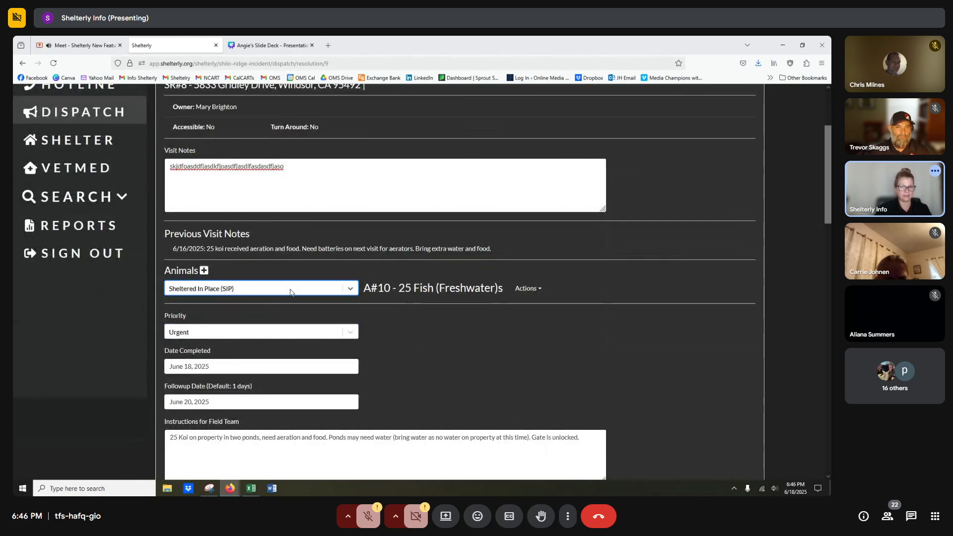
Split one fish off SR#8's 25-fish group into a separate group.
left_click(527, 289)
left_click(511, 309)
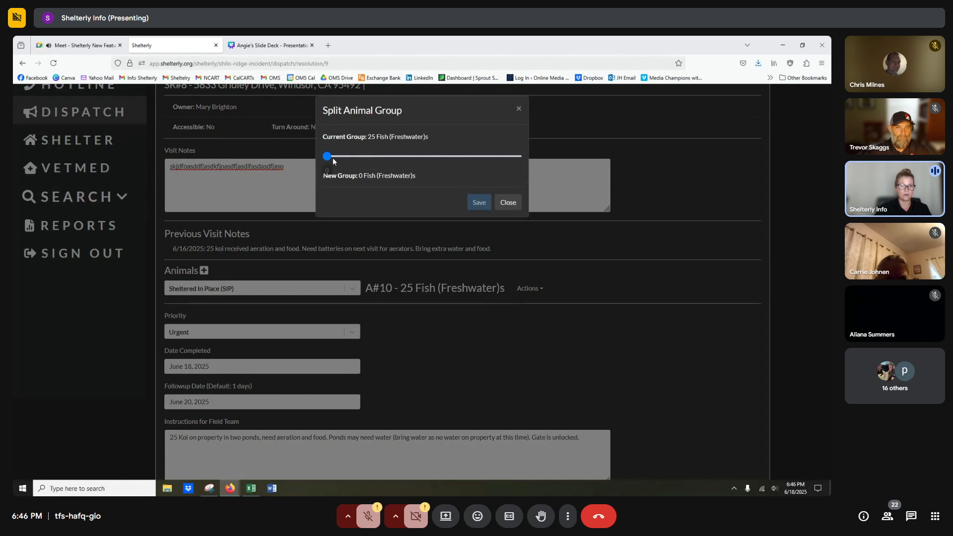
left_click_drag(329, 159, 336, 157)
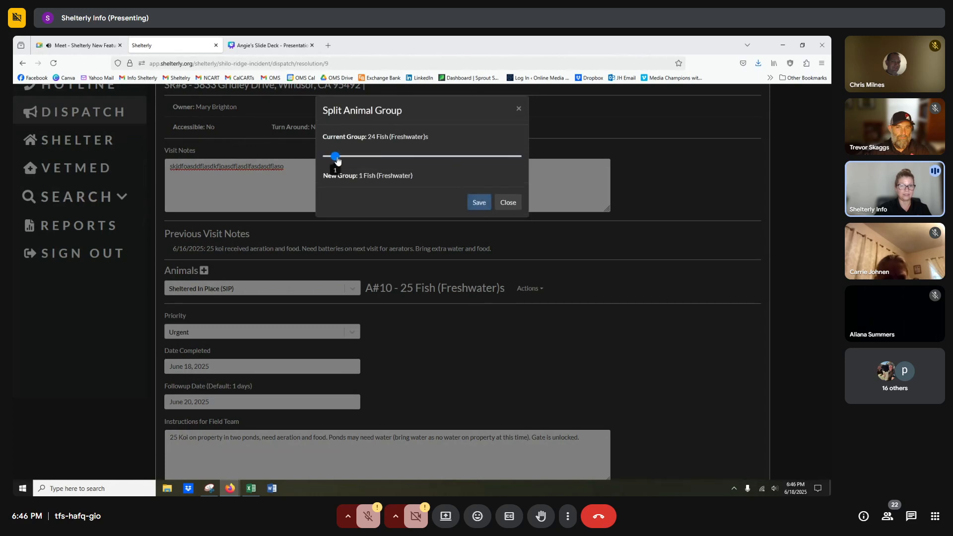
left_click(475, 203)
Mark the split-off fish as Deceased and save the dispatch resolution.
left_click(229, 316)
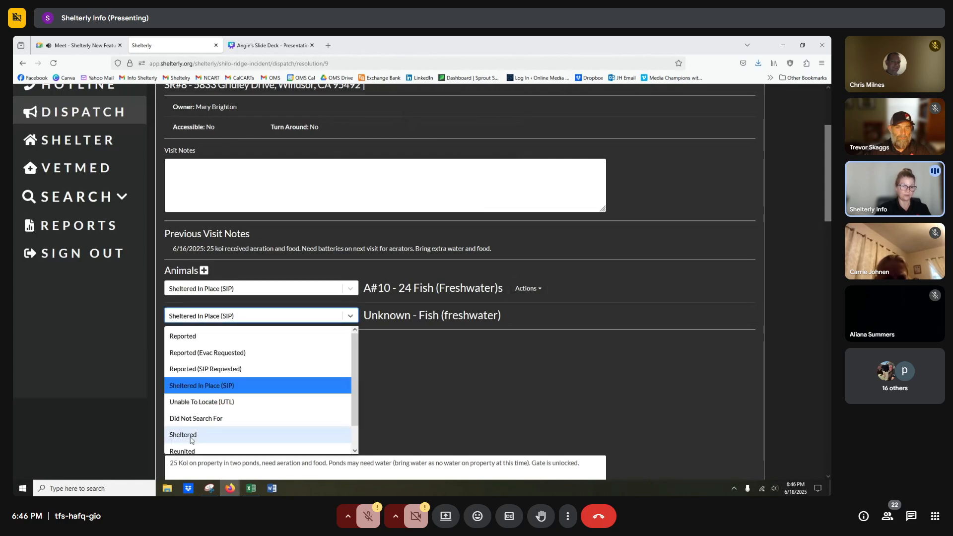
scroll(194, 442, "down", 1)
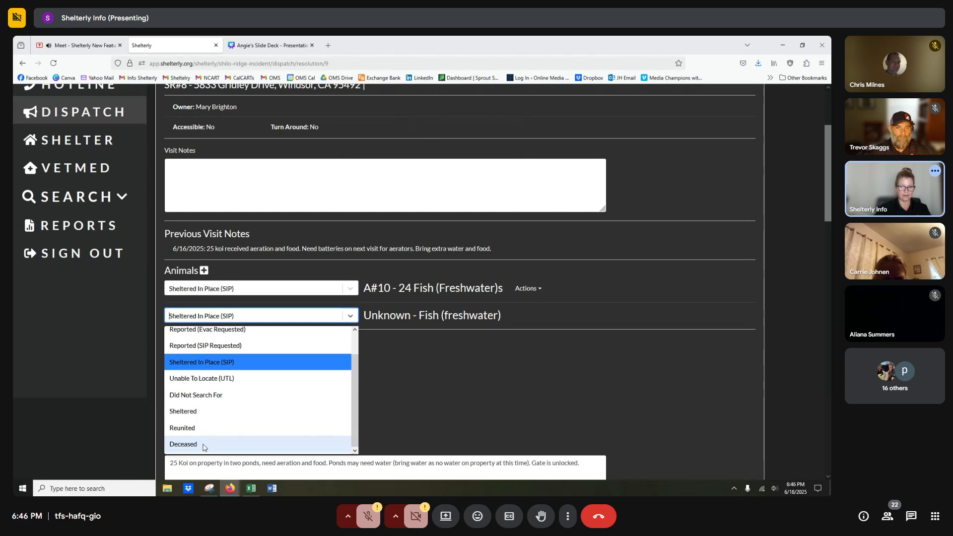
left_click(183, 444)
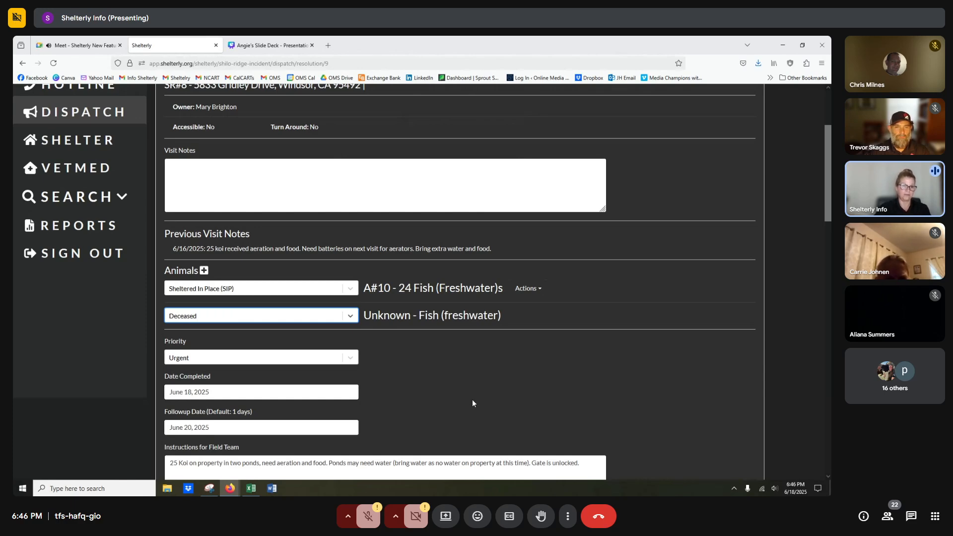
scroll(472, 403, "down", 3)
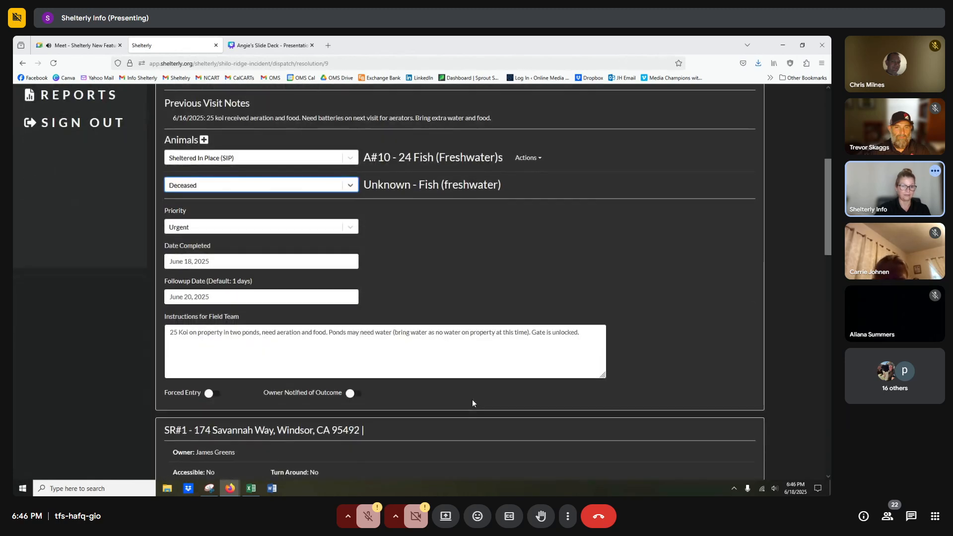
scroll(473, 403, "down", 15)
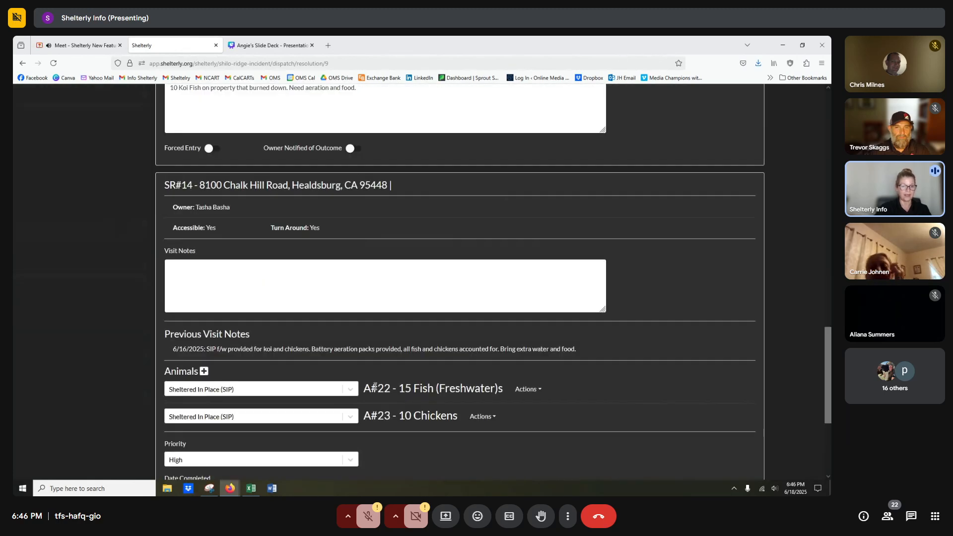
scroll(375, 387, "down", 5)
left_click(288, 464)
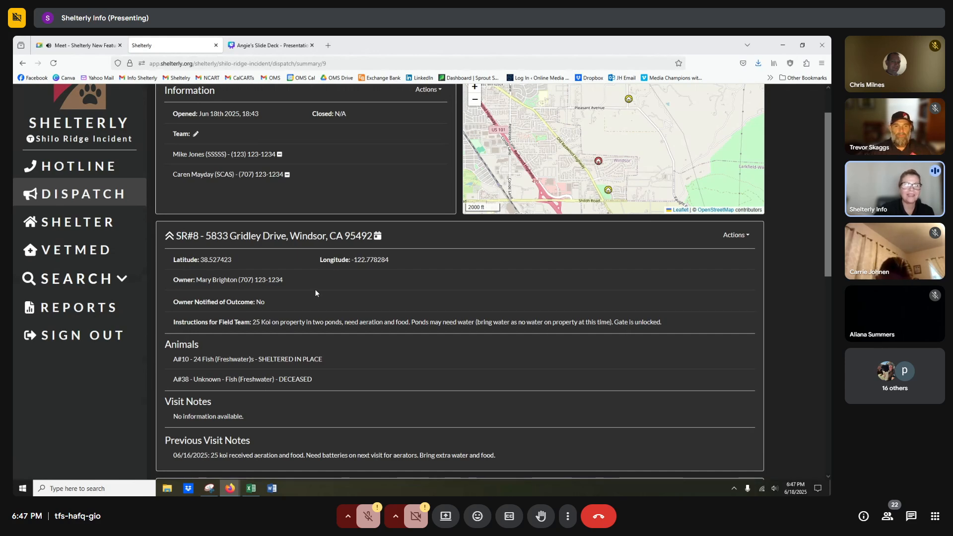
Choose Resolve Dispatch Assignment for DA#9 and scroll down to SR#1's 10 fish still Reported.
left_click(424, 91)
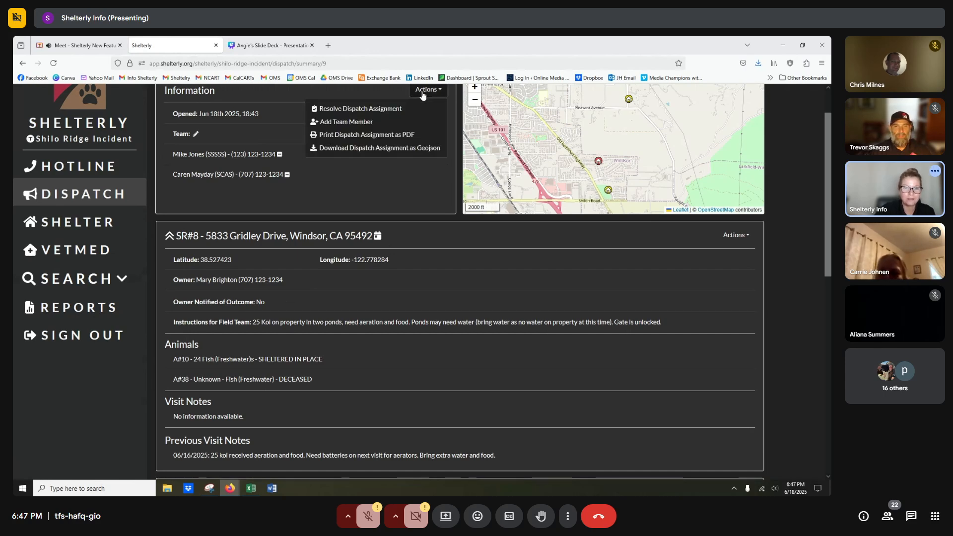
left_click(362, 109)
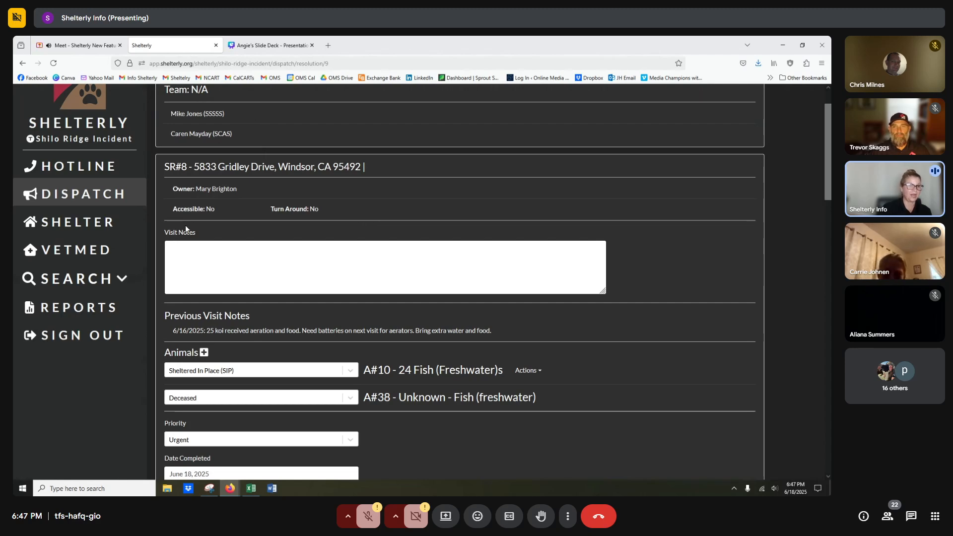
scroll(196, 256, "down", 2)
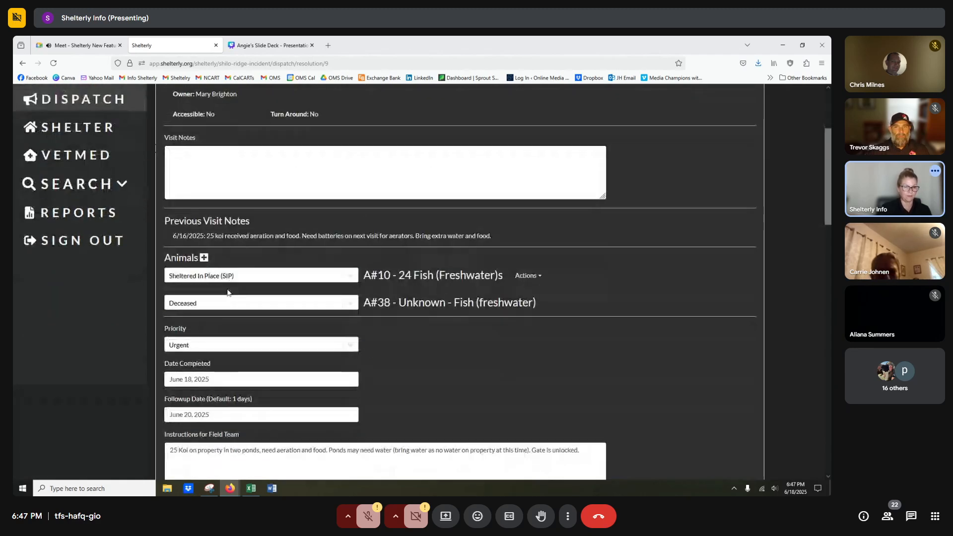
scroll(228, 292, "down", 6)
scroll(245, 288, "down", 3)
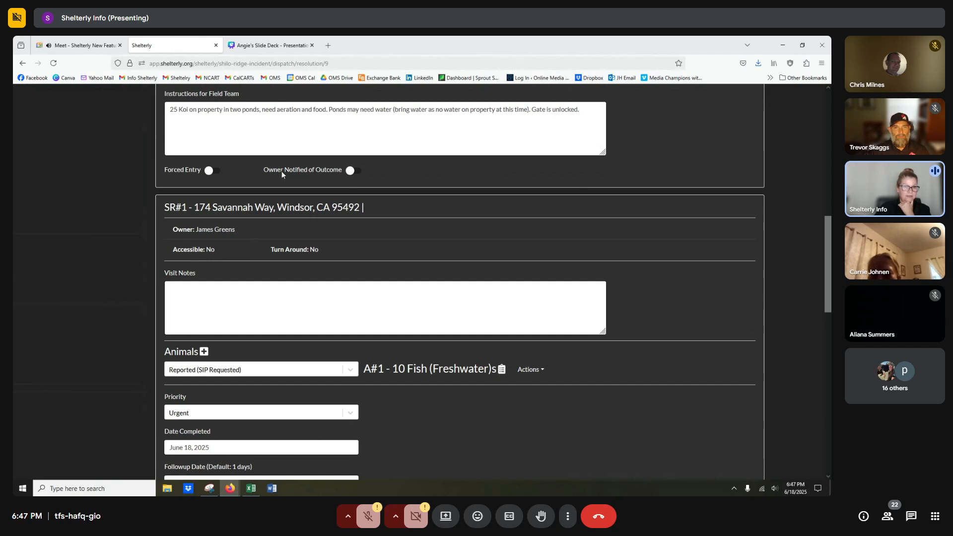
Turn on Owner Notified of Outcome for SR#8, checking the Meet and Canva tabs before returning.
left_click(356, 173)
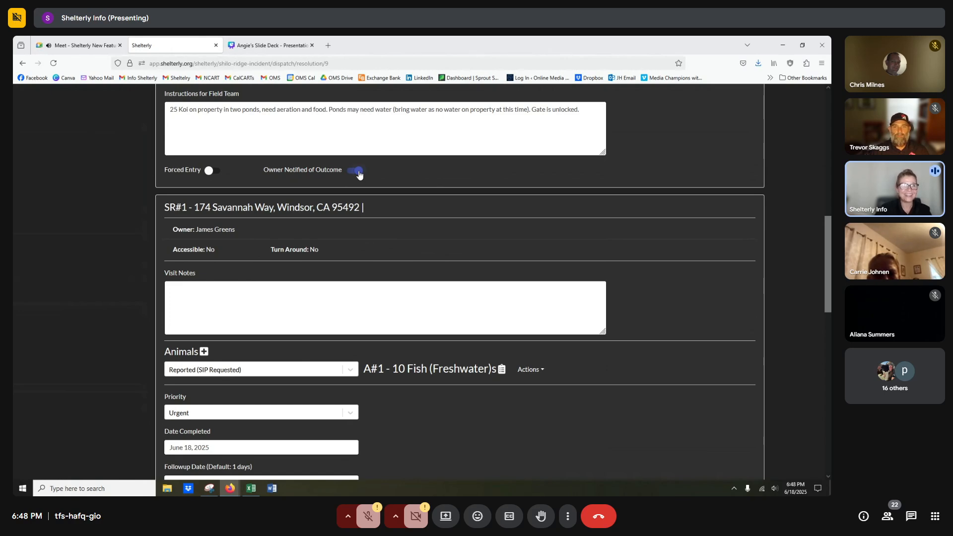
left_click(90, 49)
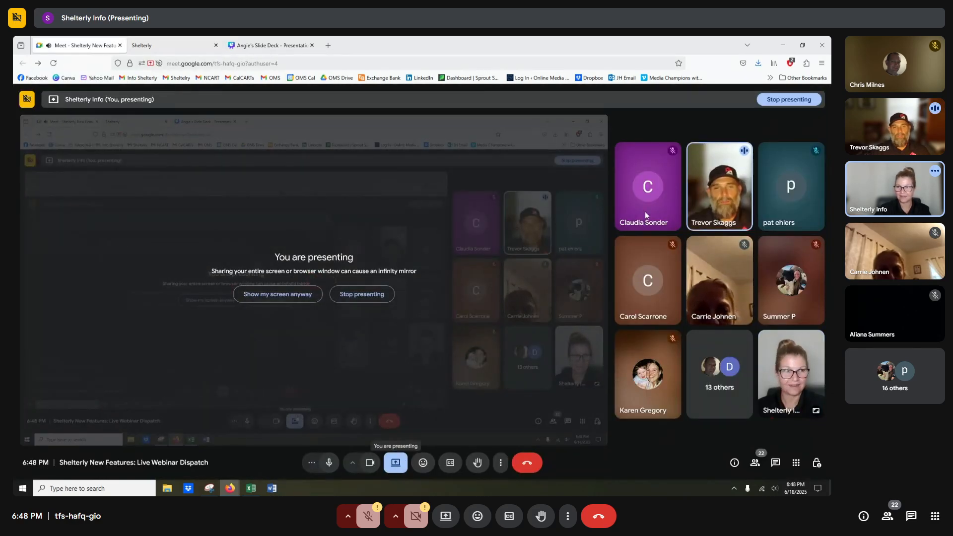
left_click(244, 45)
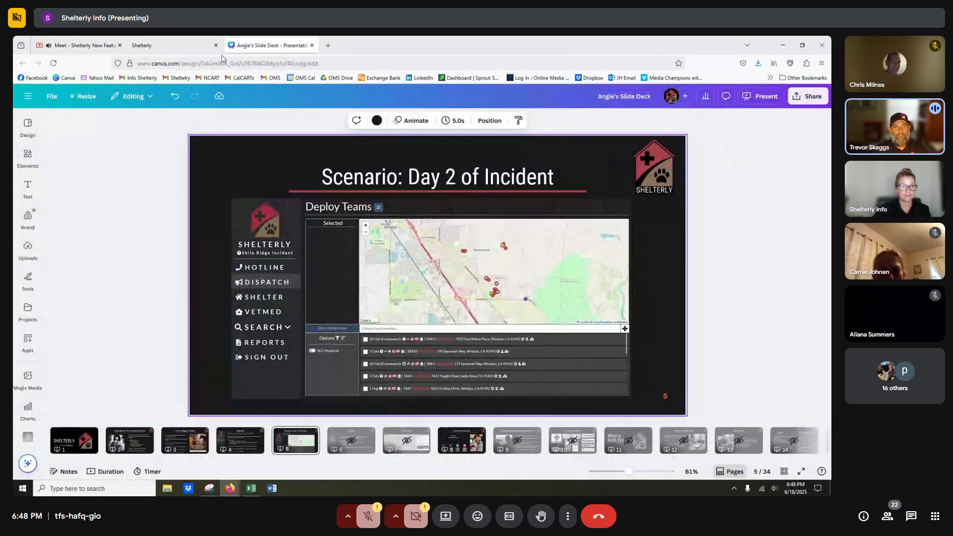
left_click(149, 45)
scroll(255, 213, "up", 3)
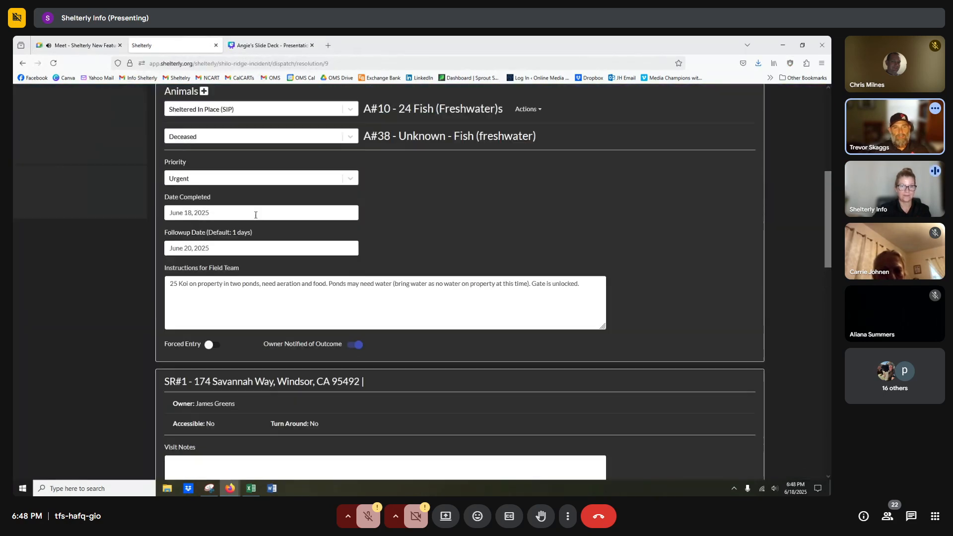
scroll(255, 213, "up", 5)
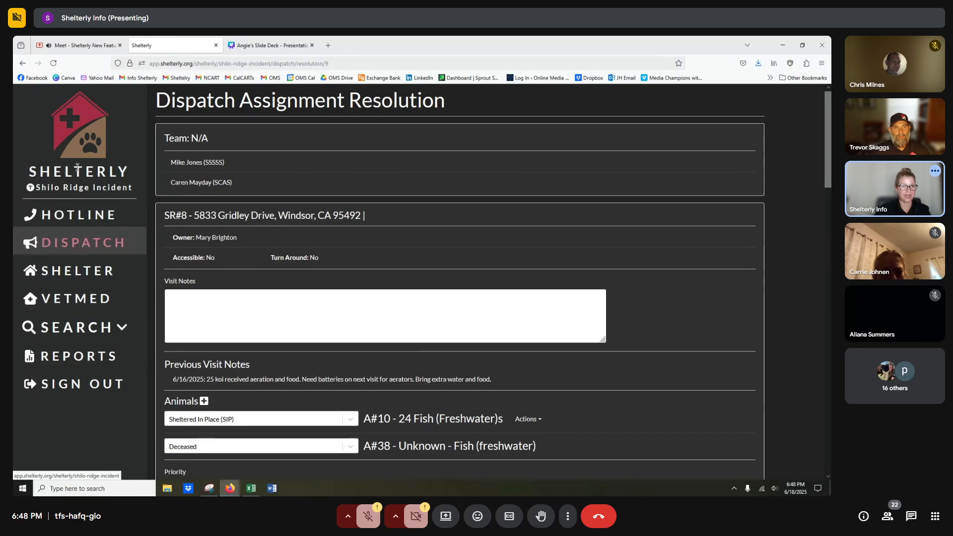
Open DA#9 from the Dispatch page and rename its team to 'Team Golf'.
left_click(91, 244)
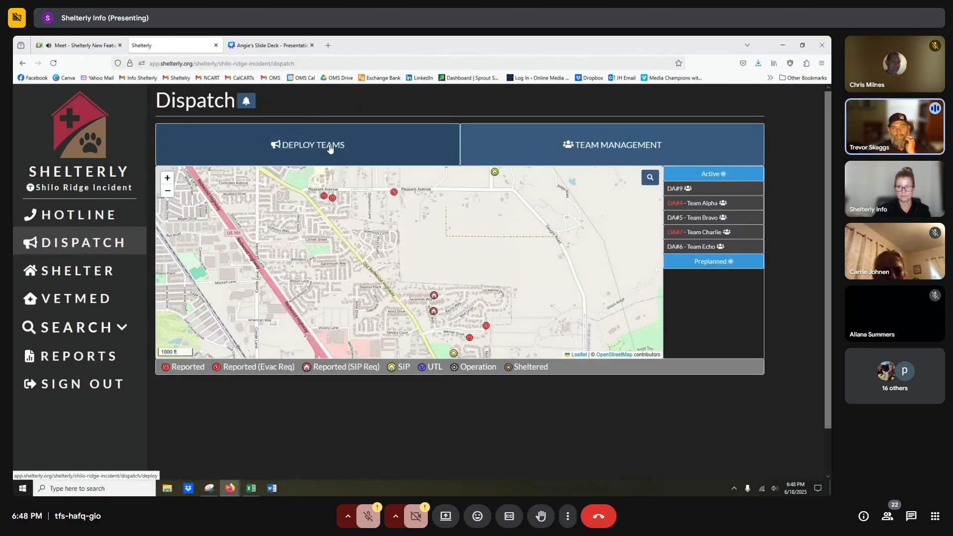
left_click(678, 189)
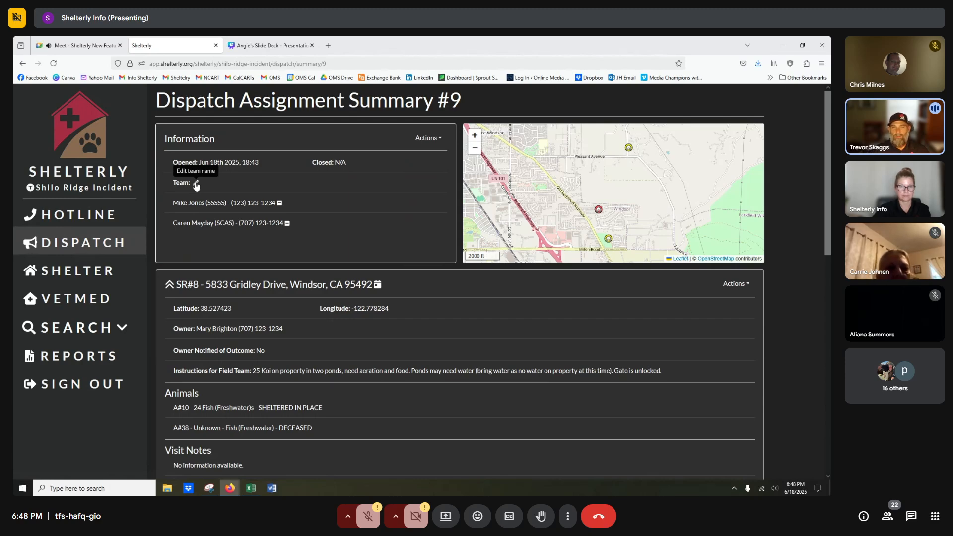
left_click(196, 184)
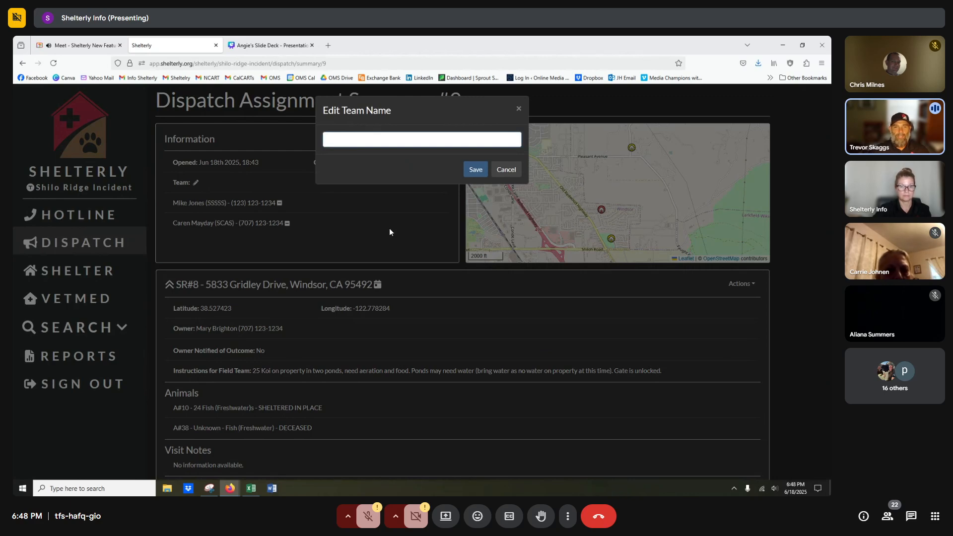
type("Tea")
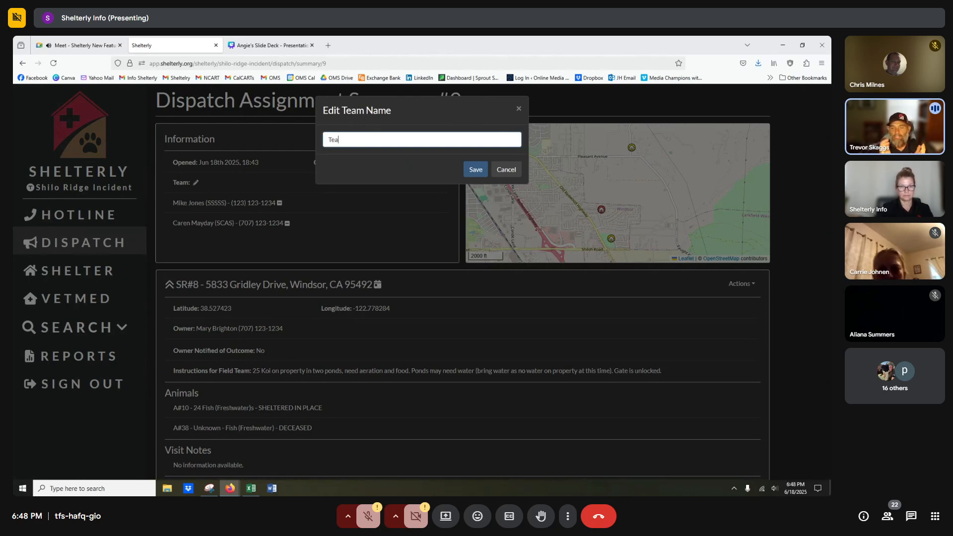
type("m Golf")
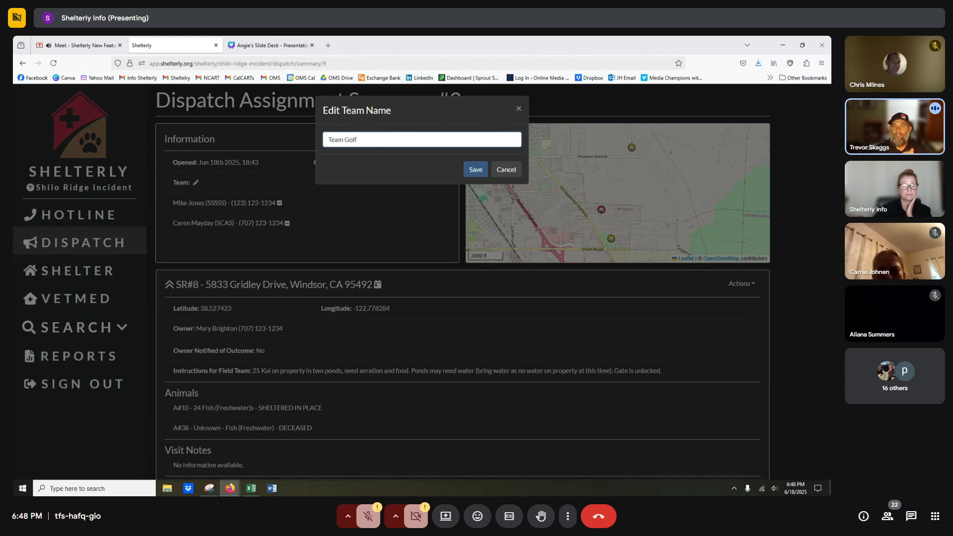
left_click(472, 172)
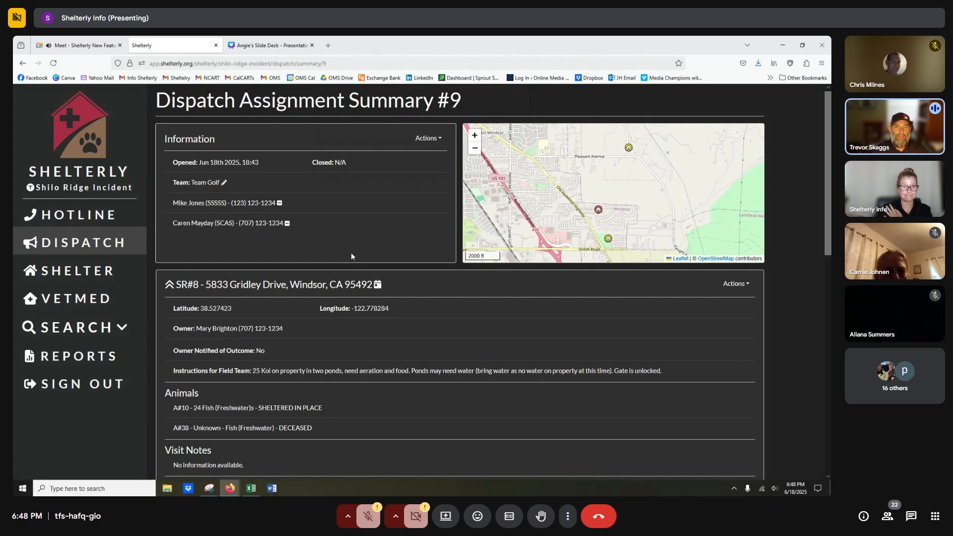
Search the member list for the new person's name, then clear the unmatched search.
left_click(421, 140)
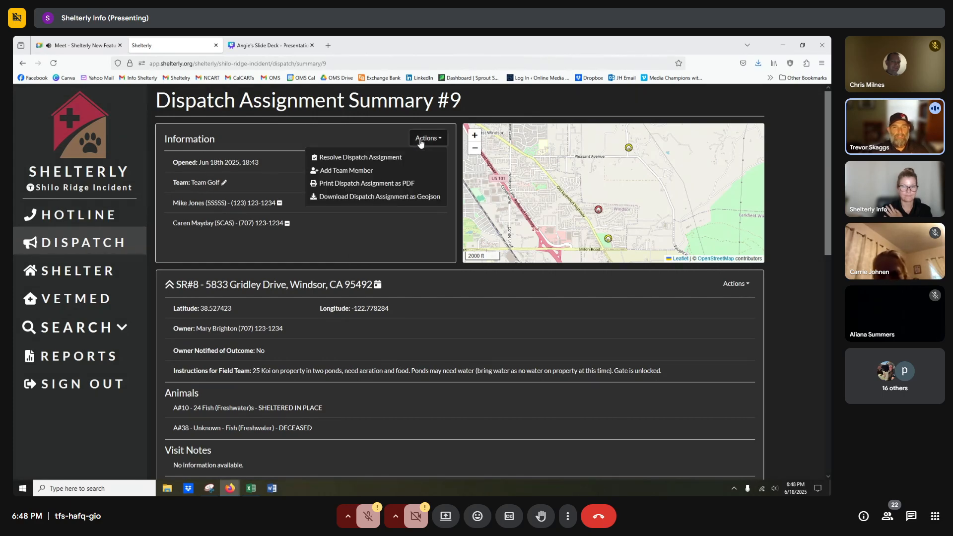
left_click(362, 172)
left_click(360, 153)
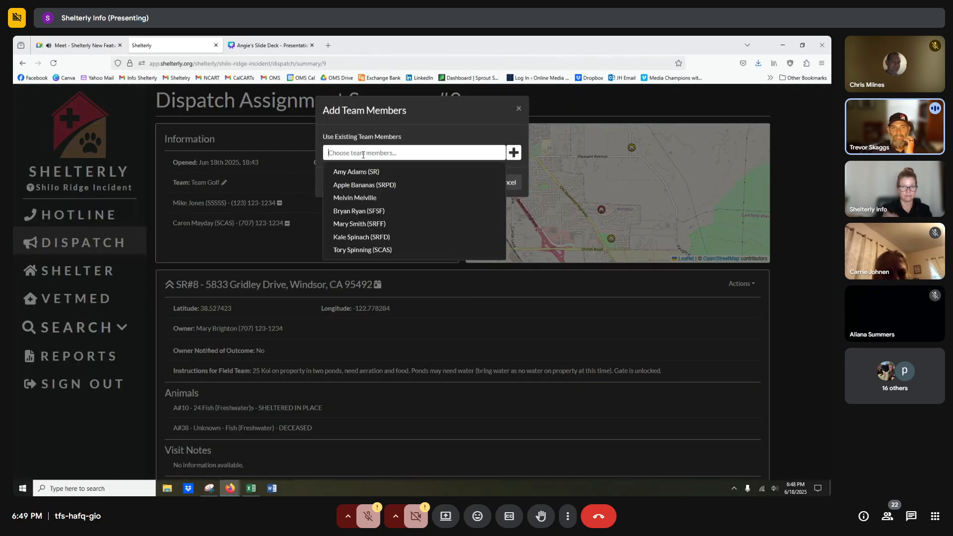
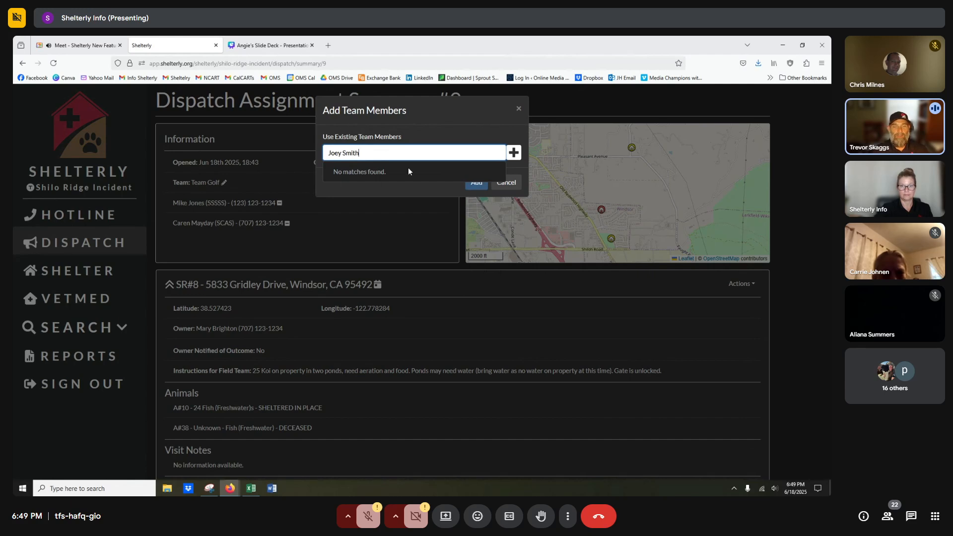
left_click_drag(407, 151, 290, 141)
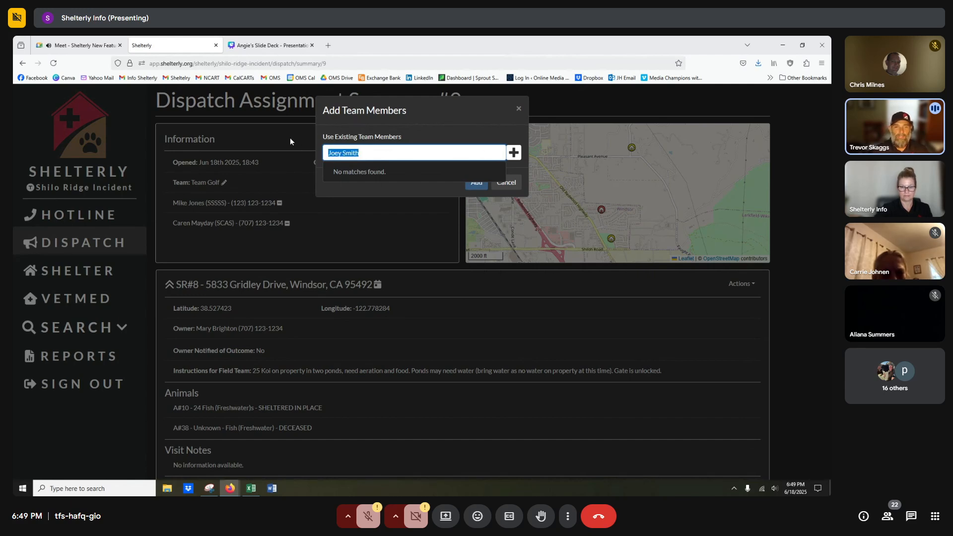
key("BackSpace")
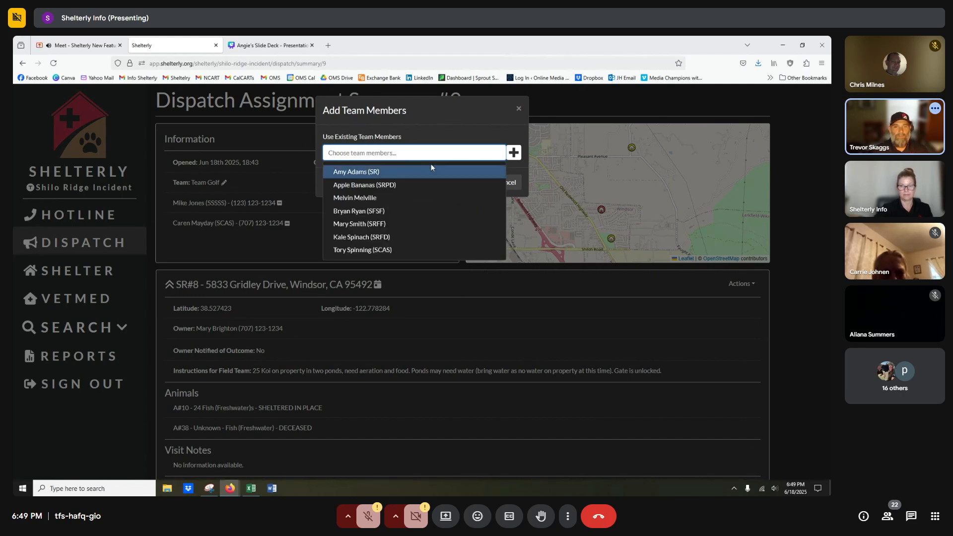
Create a new team member with first name, last name, phone and agency ID, and add them to Team Golf.
left_click(512, 155)
left_click(386, 160)
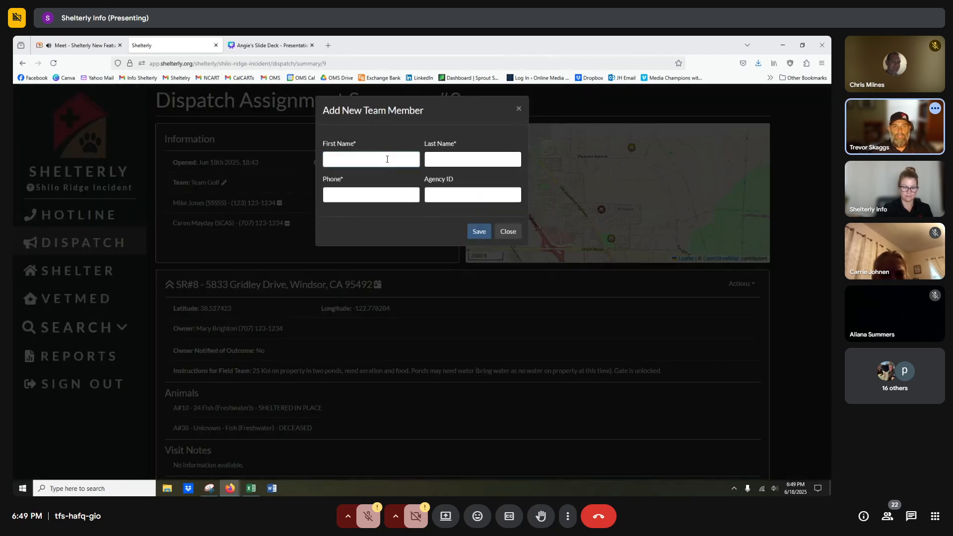
key("Tab")
key("Tab")
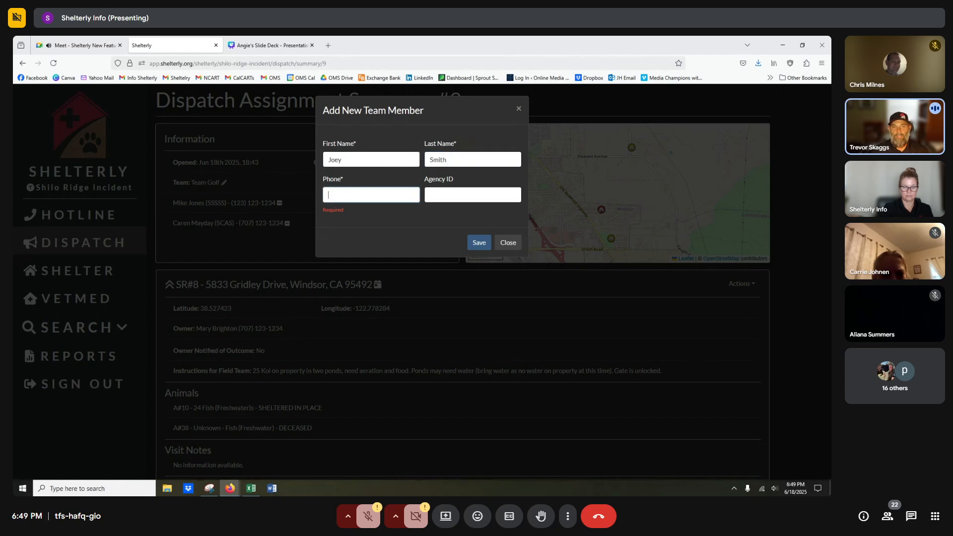
type("1231231234")
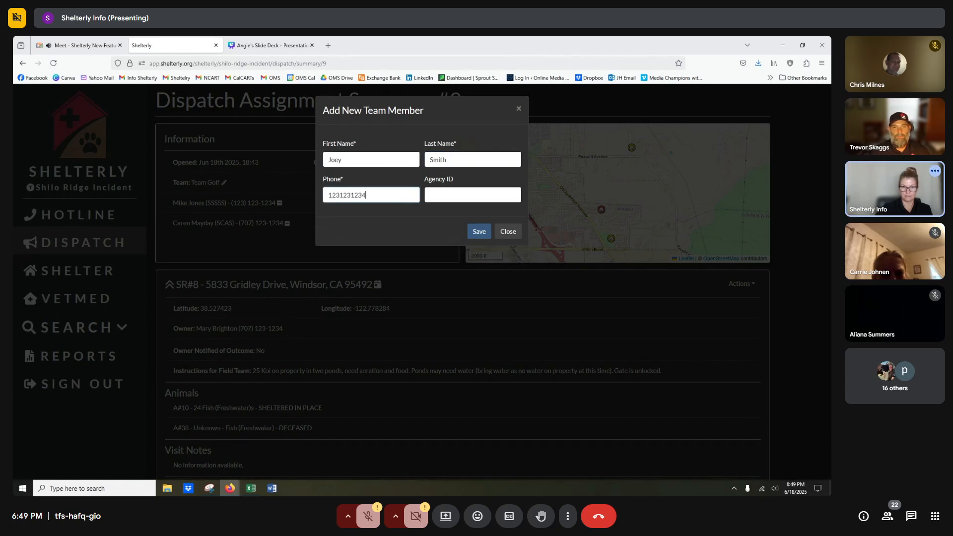
key("Tab")
type("sddfd")
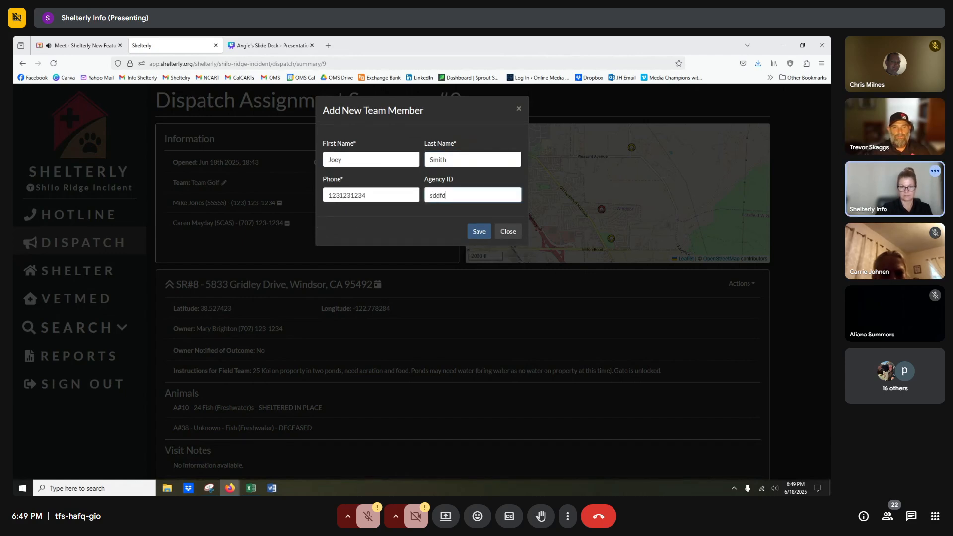
left_click(477, 231)
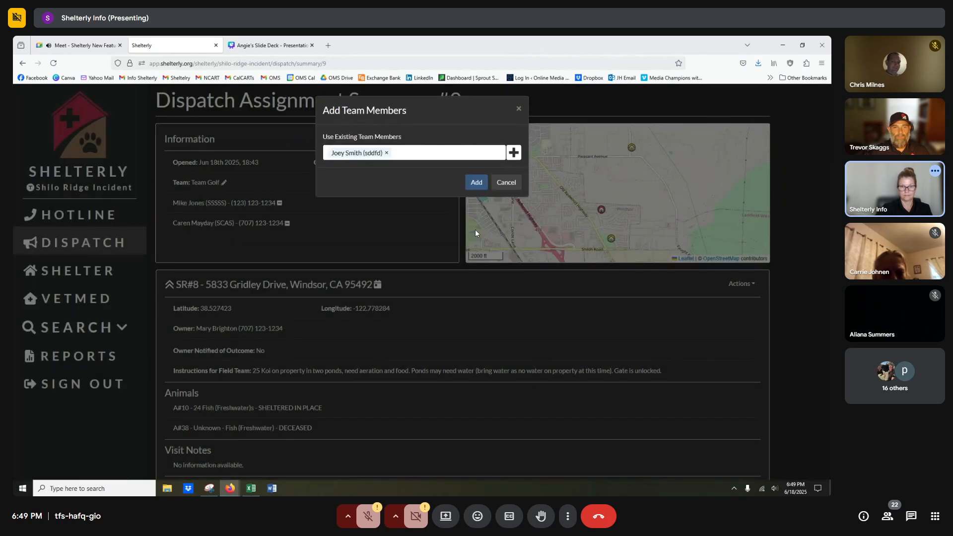
left_click(477, 182)
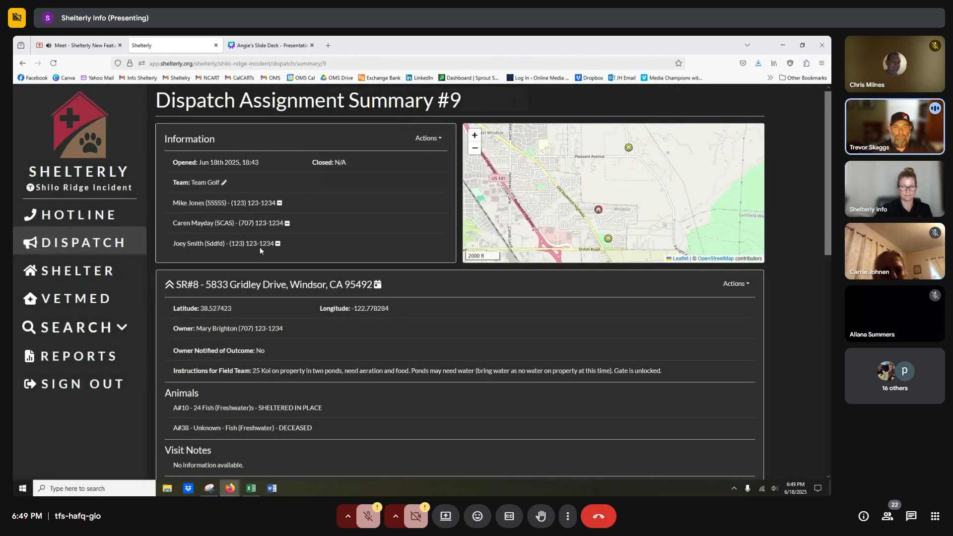
Remove the newly added member from Team Golf.
left_click(731, 284)
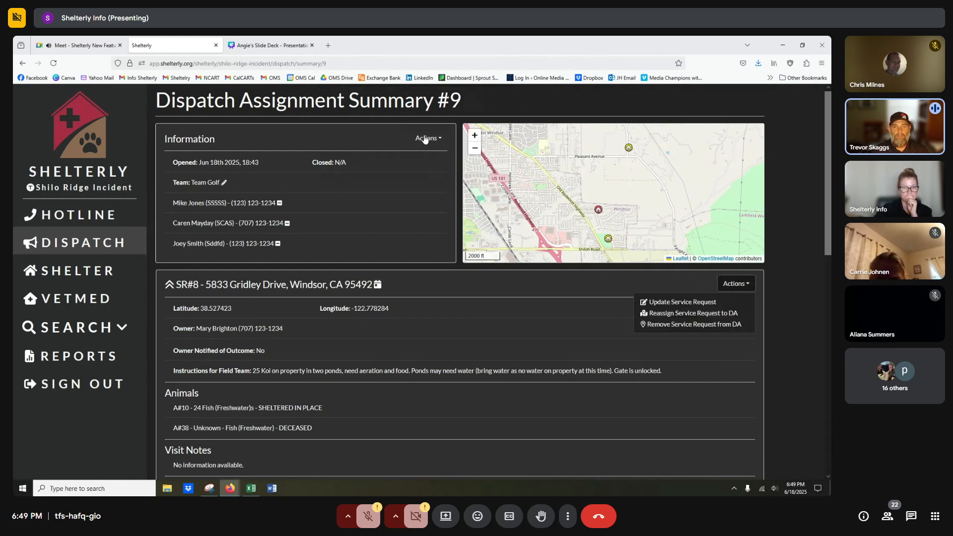
left_click(278, 244)
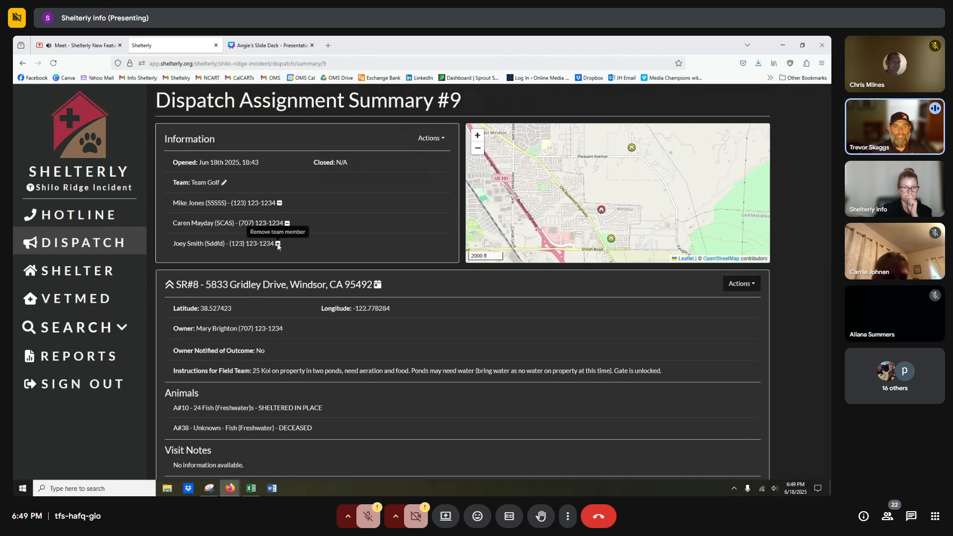
left_click(476, 179)
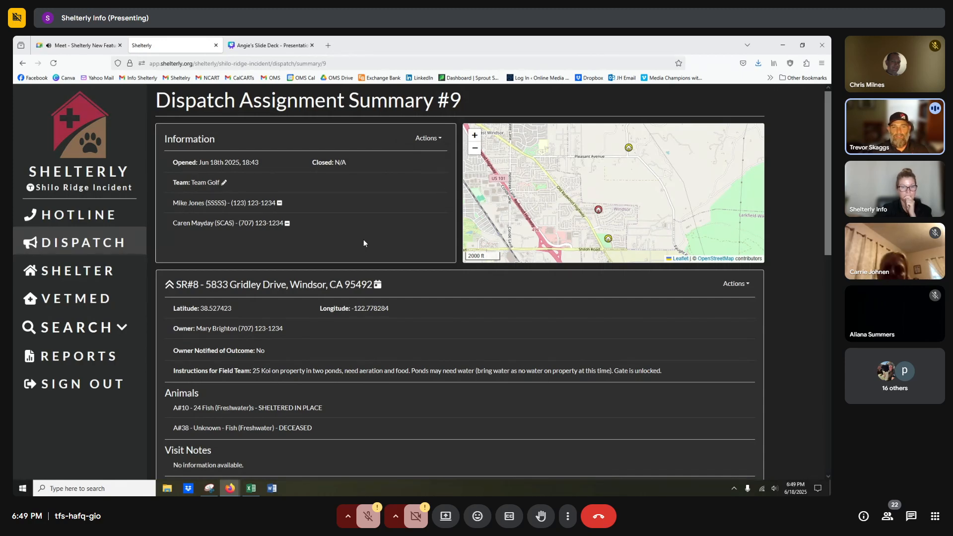
Open the Reassign Service Request to DA page for SR#8.
scroll(676, 343, "down", 1)
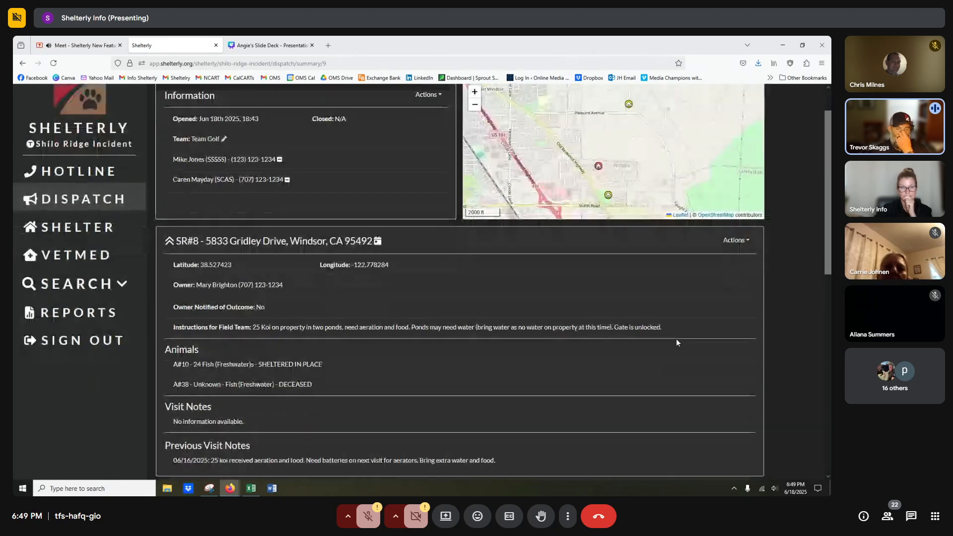
left_click(738, 242)
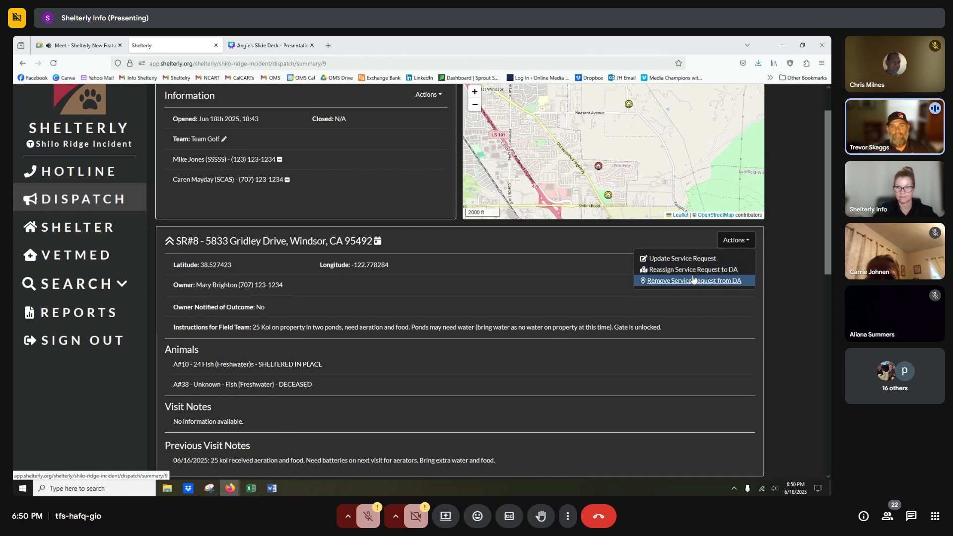
left_click(690, 271)
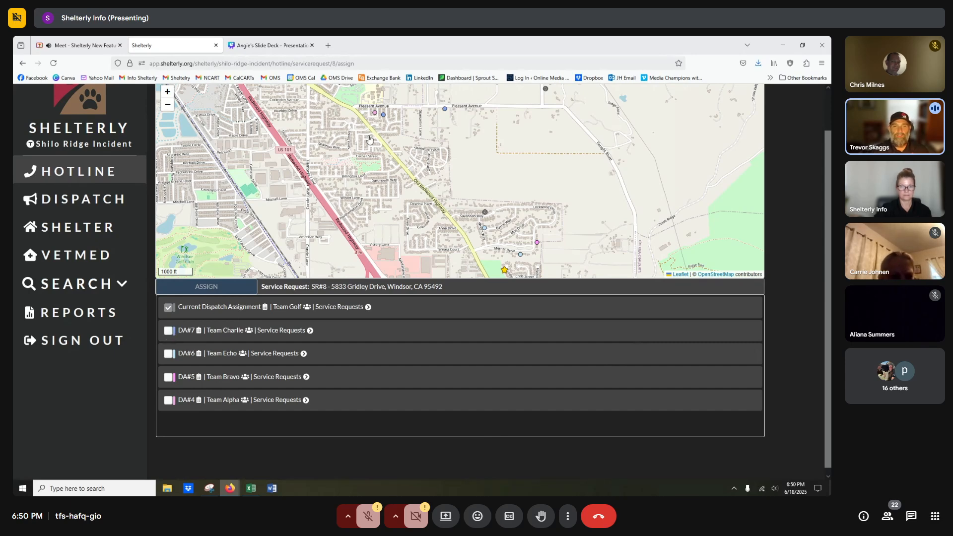
Toggle the DA#7, DA#6, DA#5 and DA#4 checkboxes while choosing SR#8's new assignment.
left_click(168, 332)
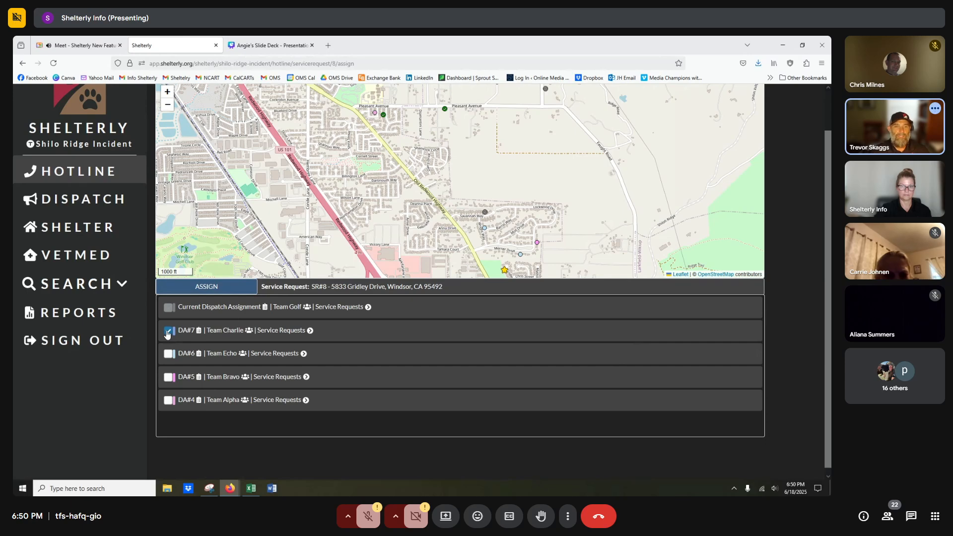
left_click(168, 331)
left_click(168, 331)
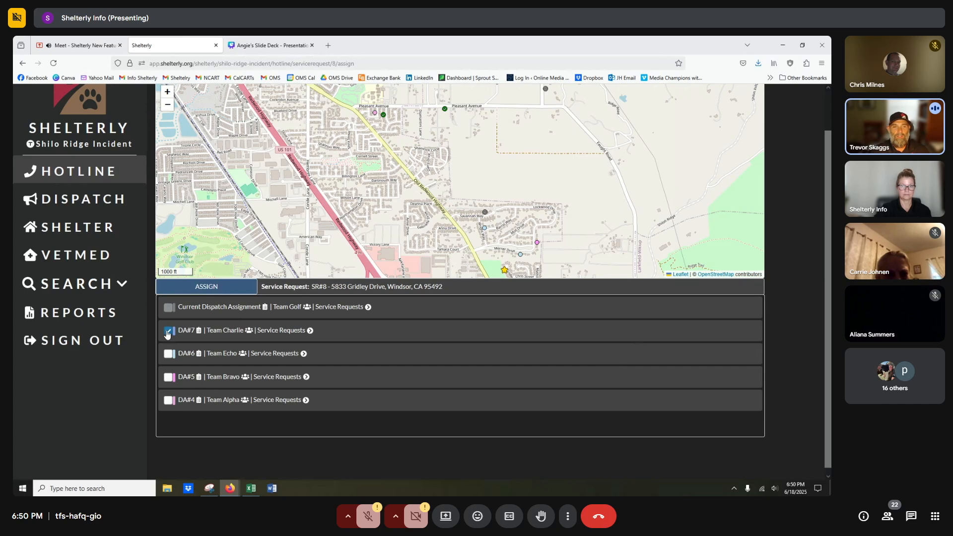
left_click(168, 331)
left_click(168, 353)
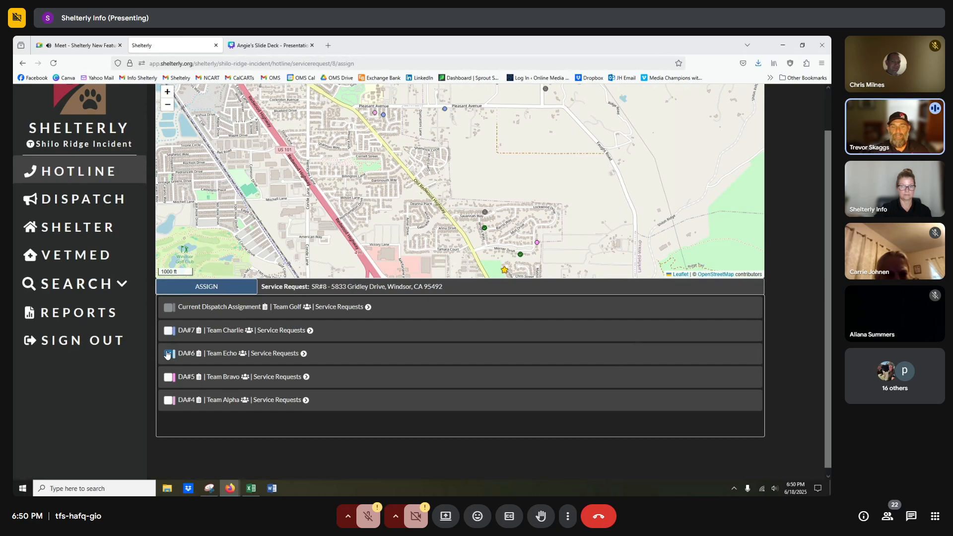
left_click(168, 353)
left_click(168, 354)
left_click(167, 354)
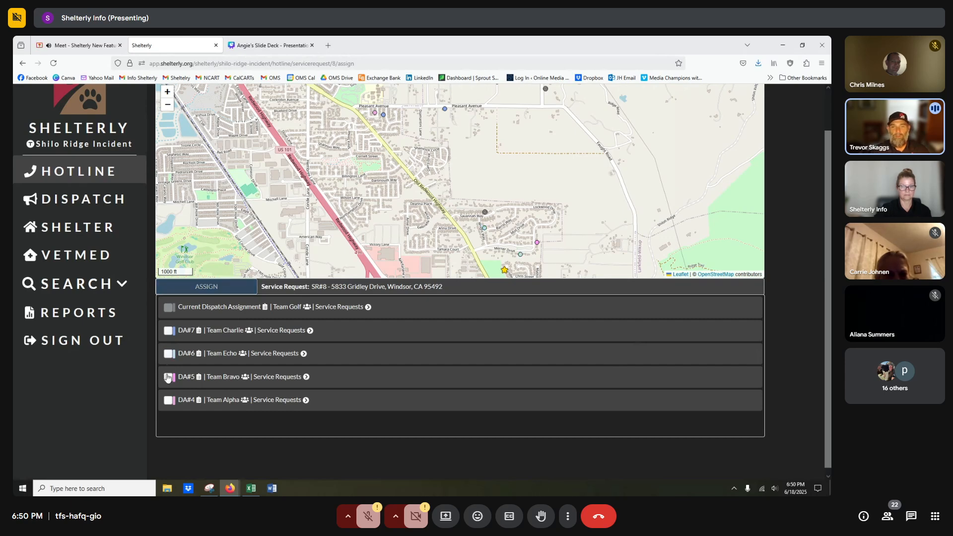
left_click(168, 378)
left_click(168, 379)
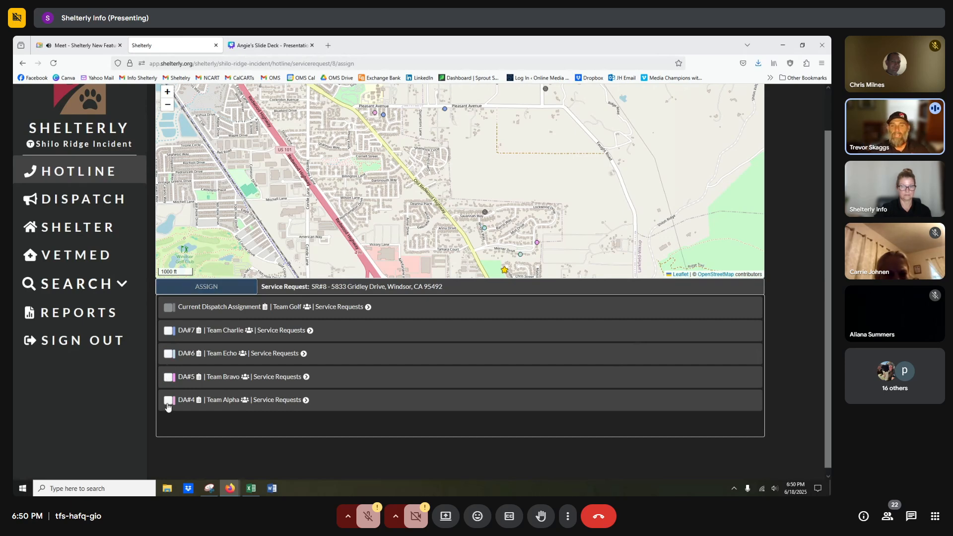
left_click(167, 403)
left_click(168, 404)
left_click(168, 379)
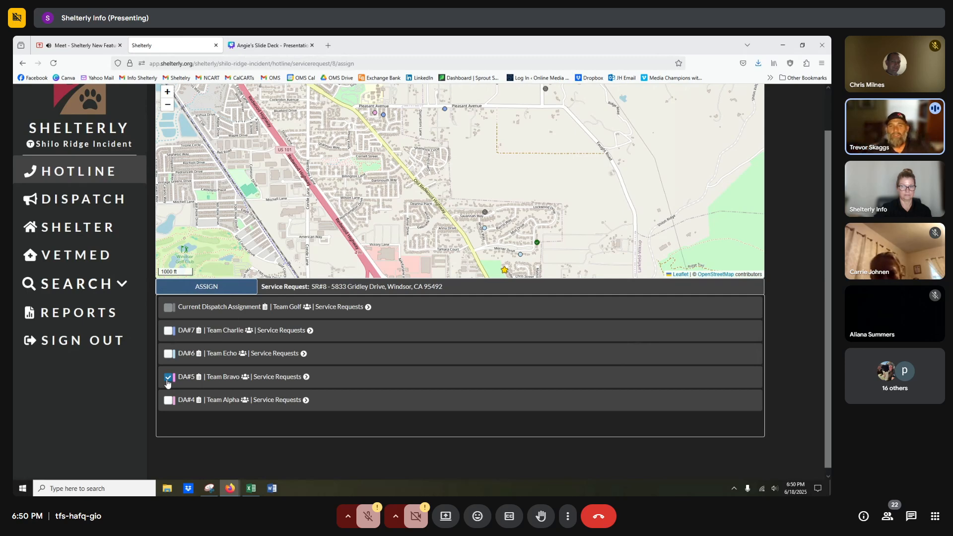
Settle on DA#6 Team Echo, then stop presenting the screen in Google Meet.
left_click(168, 355)
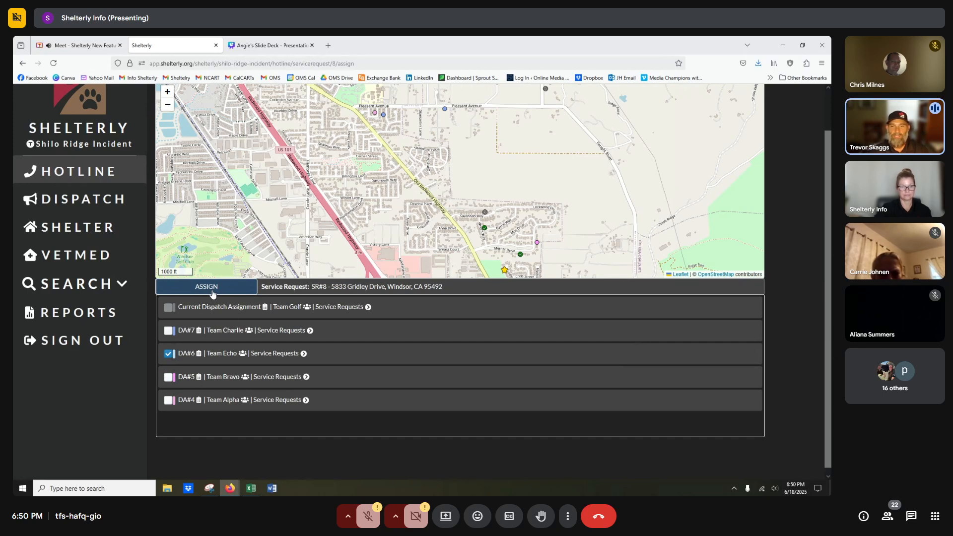
left_click(88, 46)
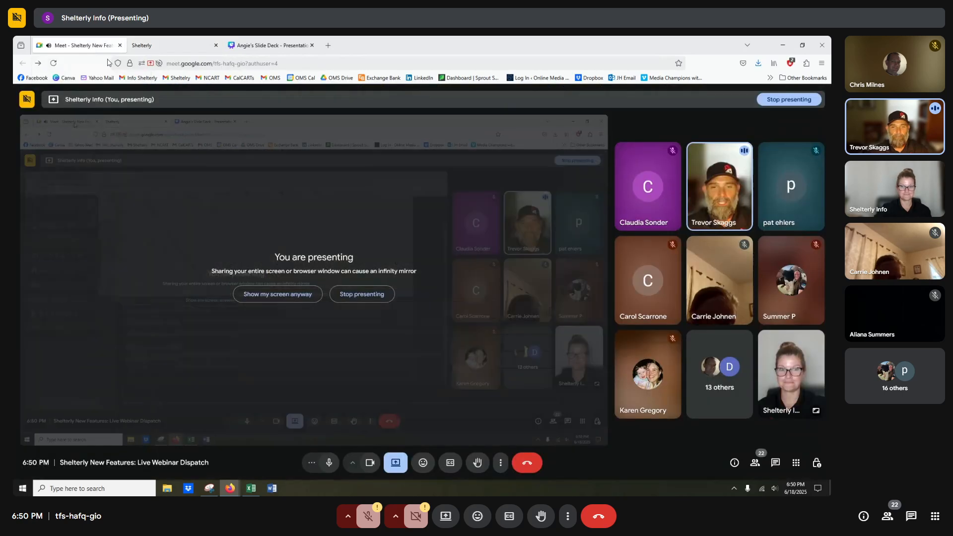
left_click(358, 294)
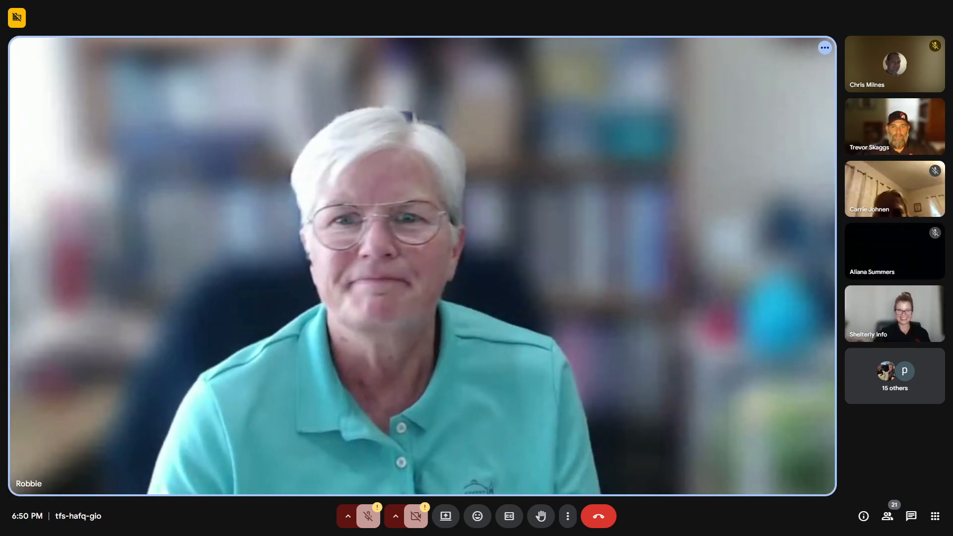
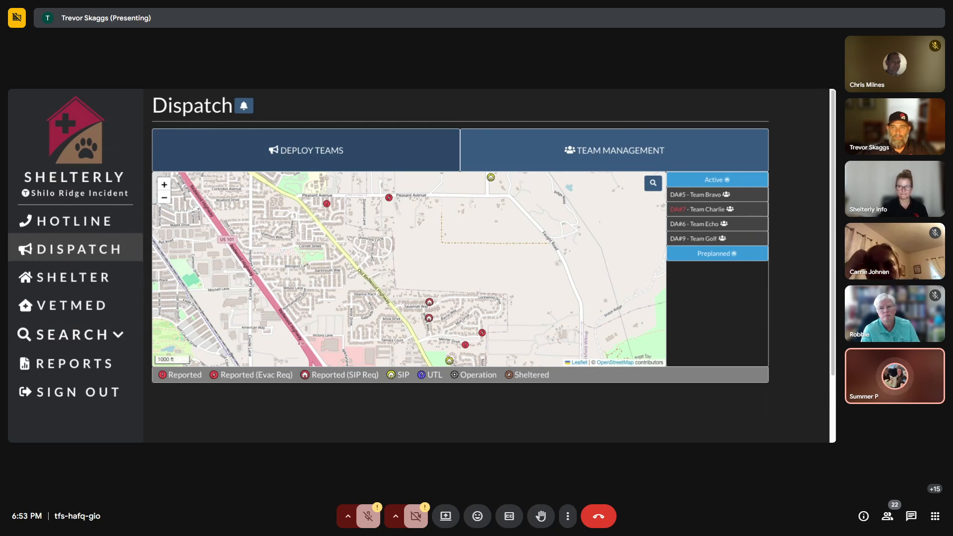
Go to the Deploy Teams page and look over its service request list.
left_click(306, 150)
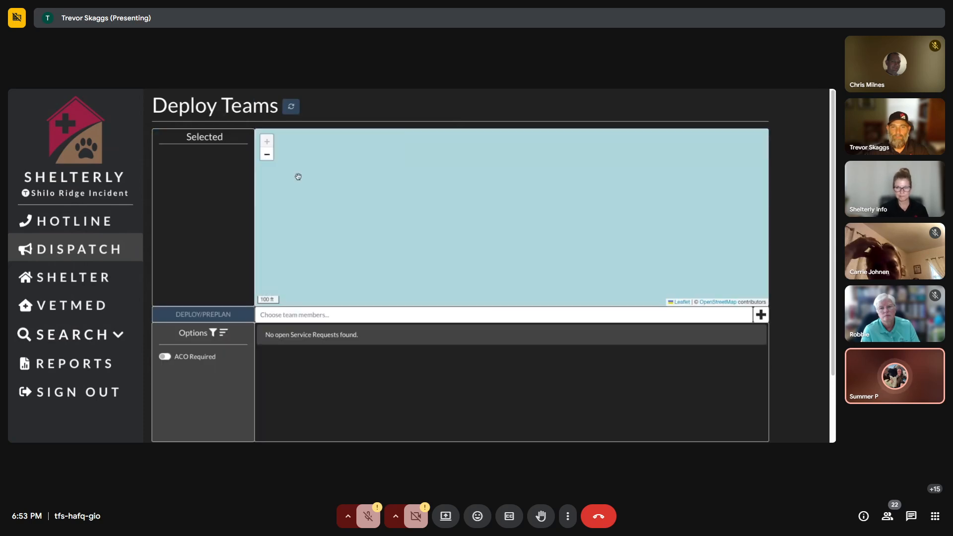
scroll(492, 380, "down", 10)
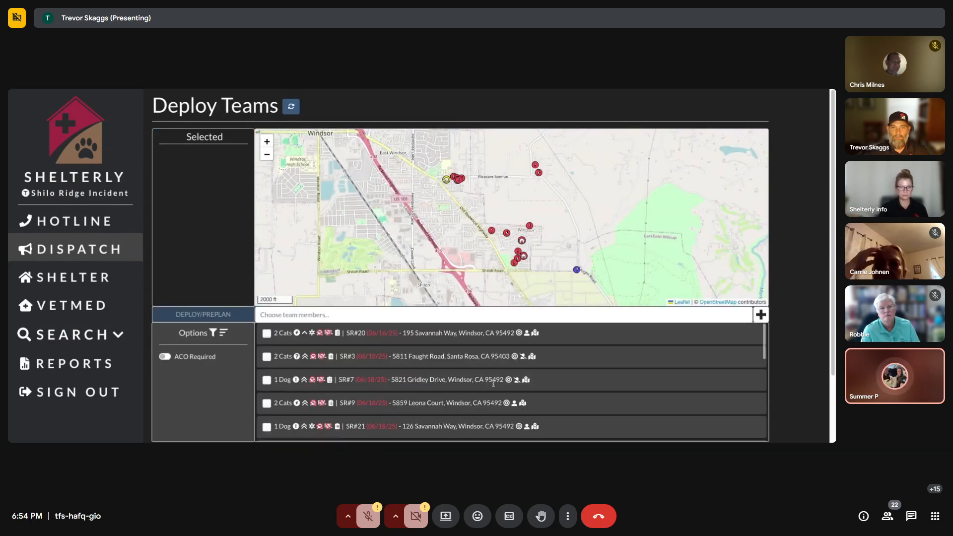
scroll(477, 367, "up", 2)
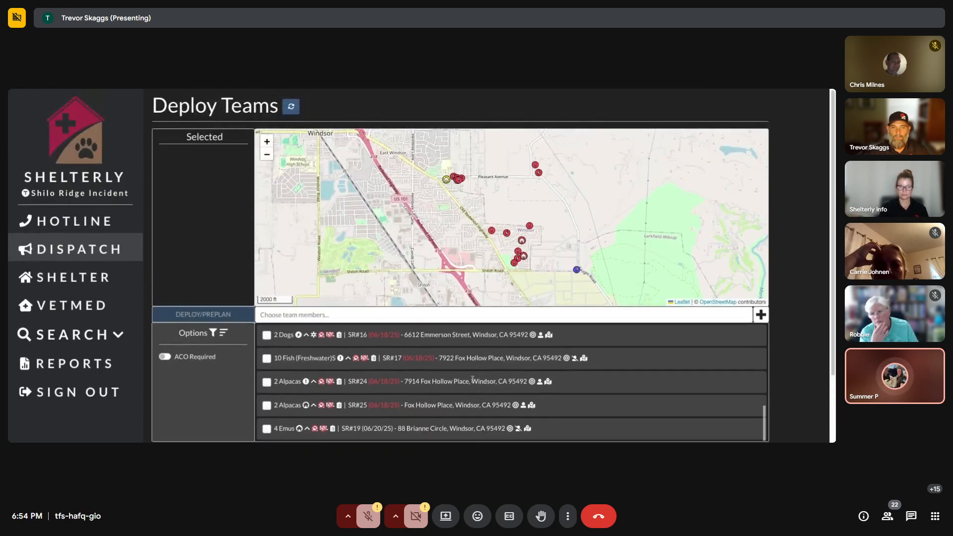
scroll(461, 357, "up", 8)
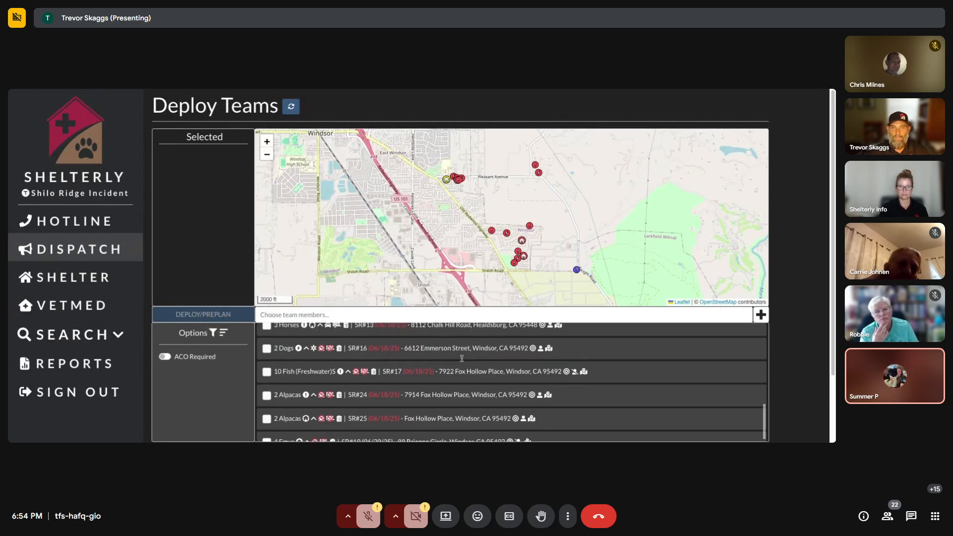
Filter the service requests to follow-ups ending Jun 18, 2025.
left_click(212, 332)
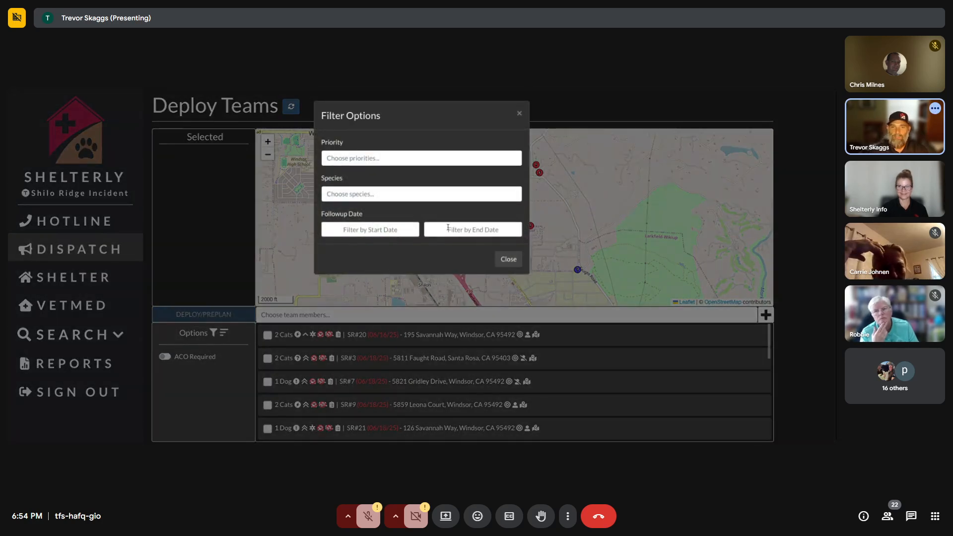
left_click(449, 228)
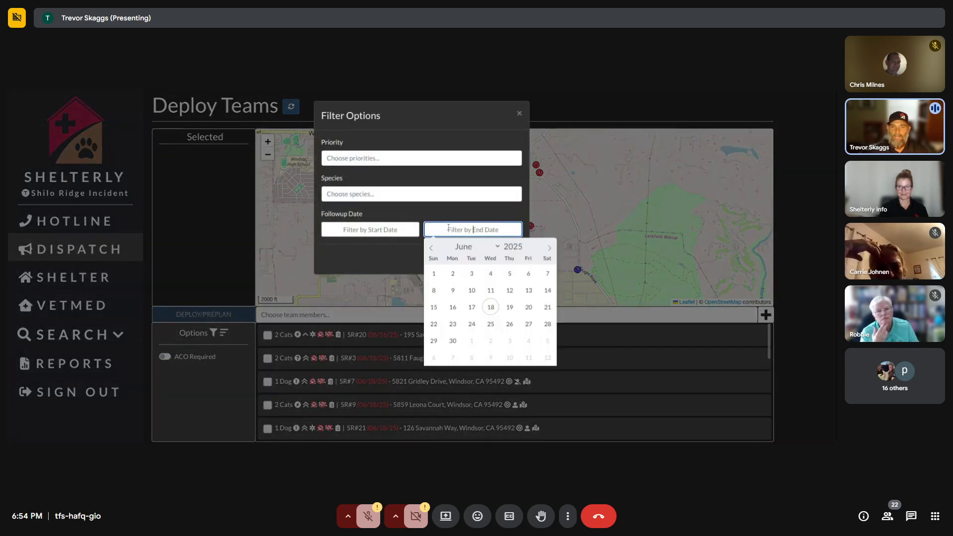
left_click(490, 307)
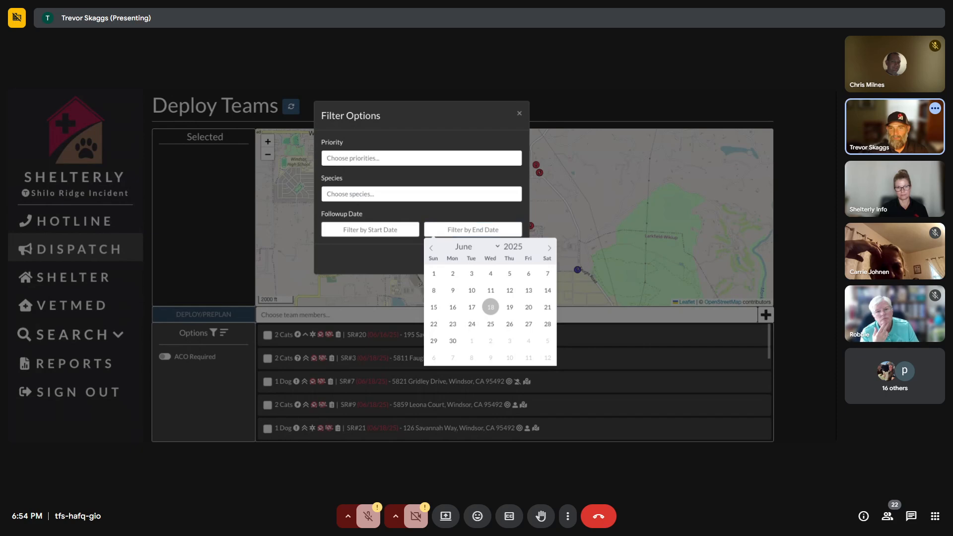
left_click(501, 261)
scroll(419, 375, "down", 5)
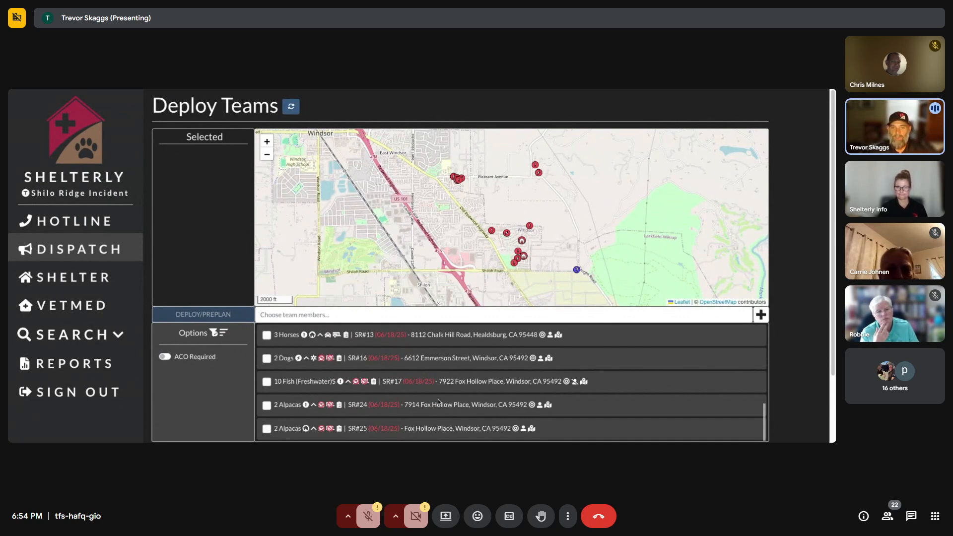
scroll(439, 401, "up", 10)
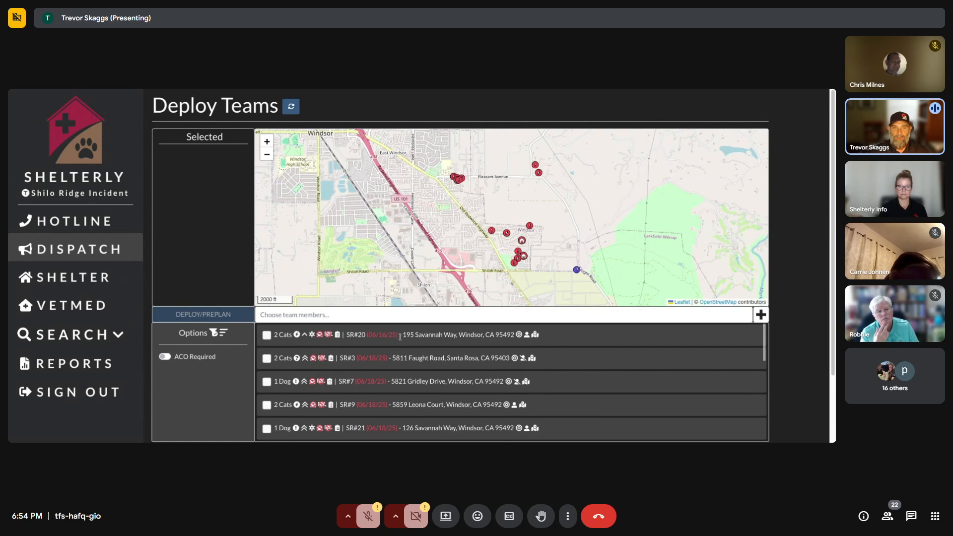
Highlight SR#20's follow-up date, then bring Filter Options back up to change the end date.
left_click_drag(401, 336, 374, 338)
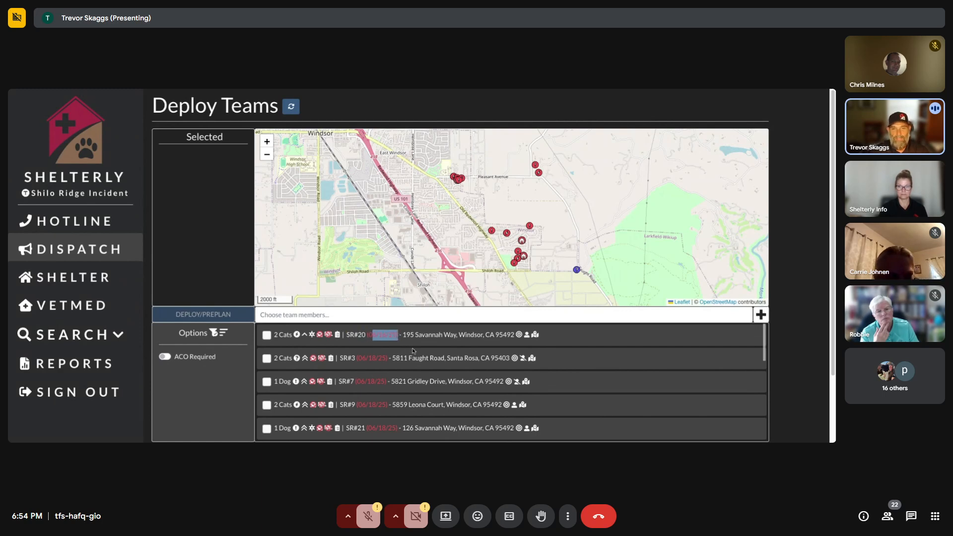
scroll(386, 363, "down", 5)
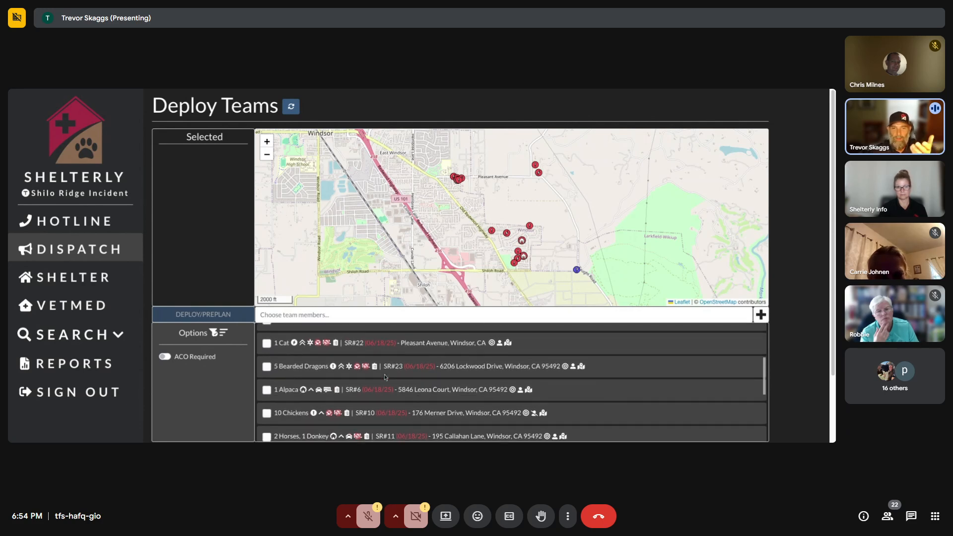
scroll(386, 377, "down", 2)
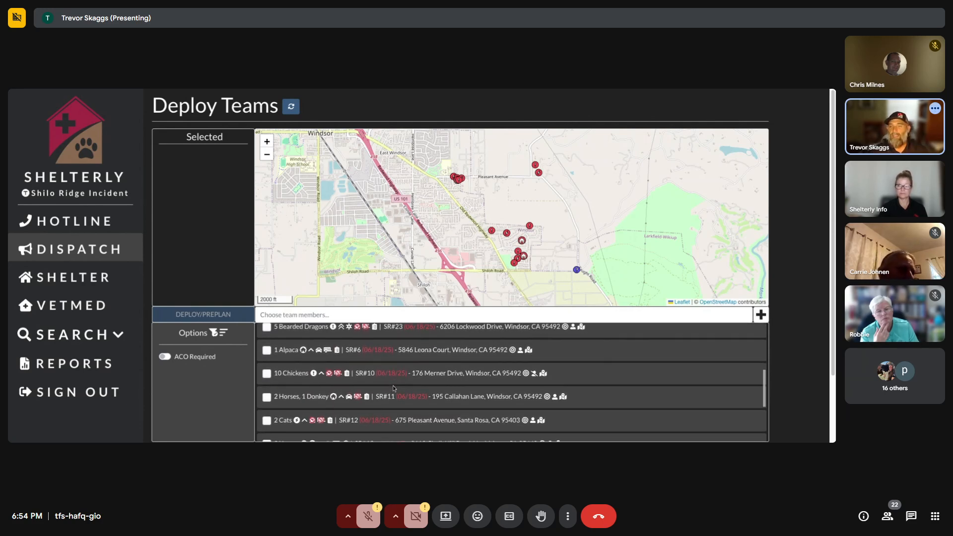
left_click(214, 333)
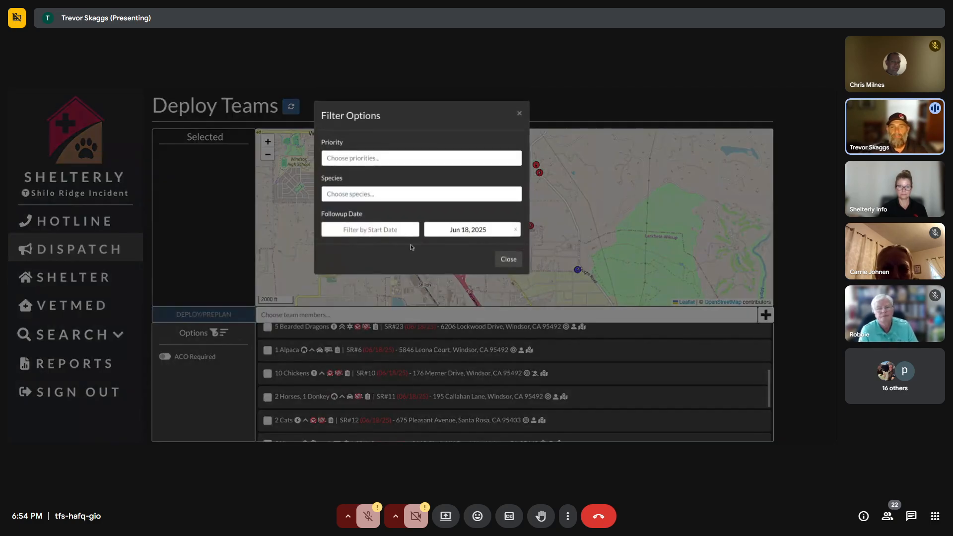
left_click(512, 261)
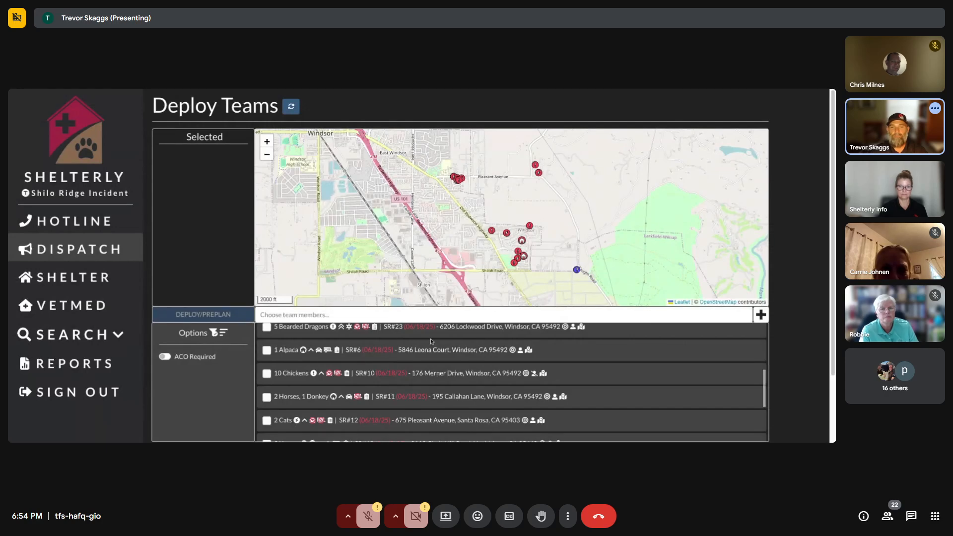
left_click(213, 334)
left_click(515, 231)
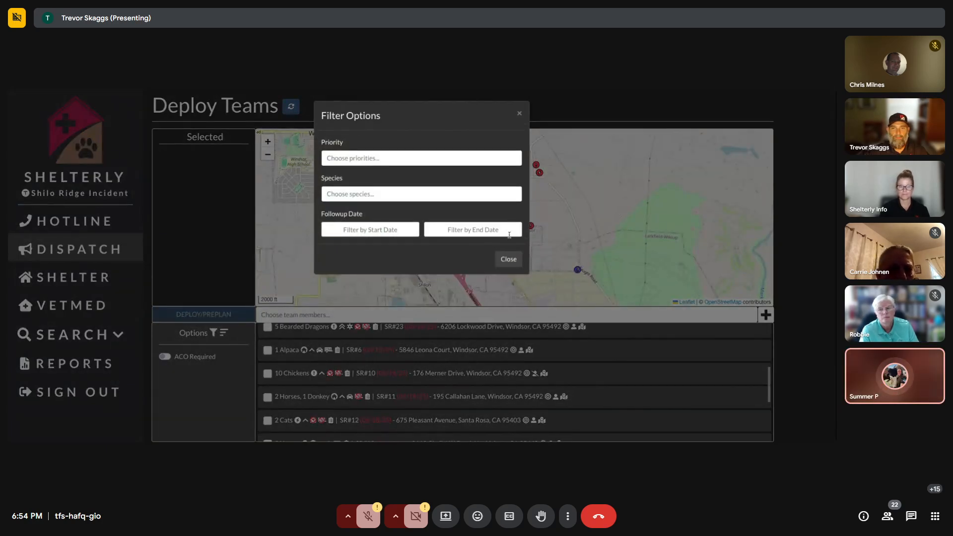
left_click(509, 260)
scroll(315, 370, "up", 3)
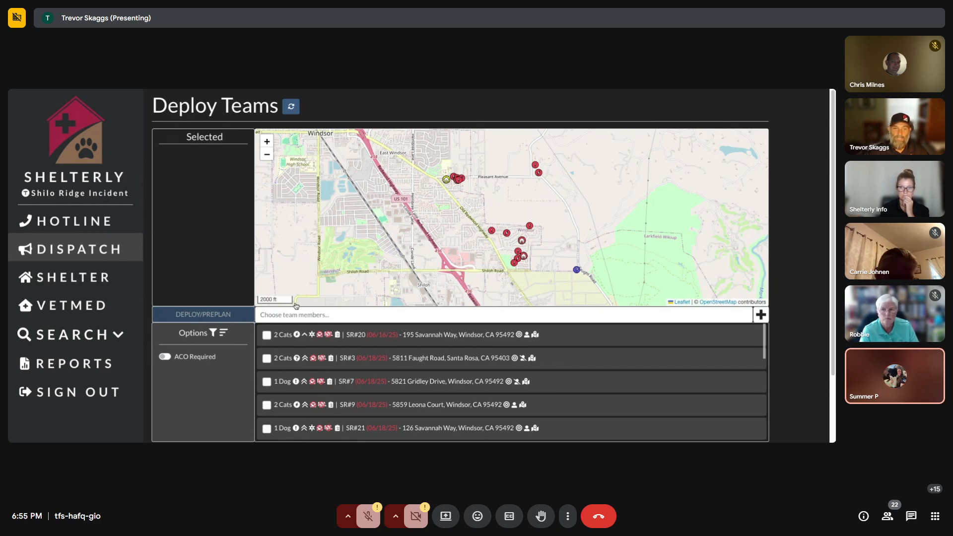
left_click(213, 333)
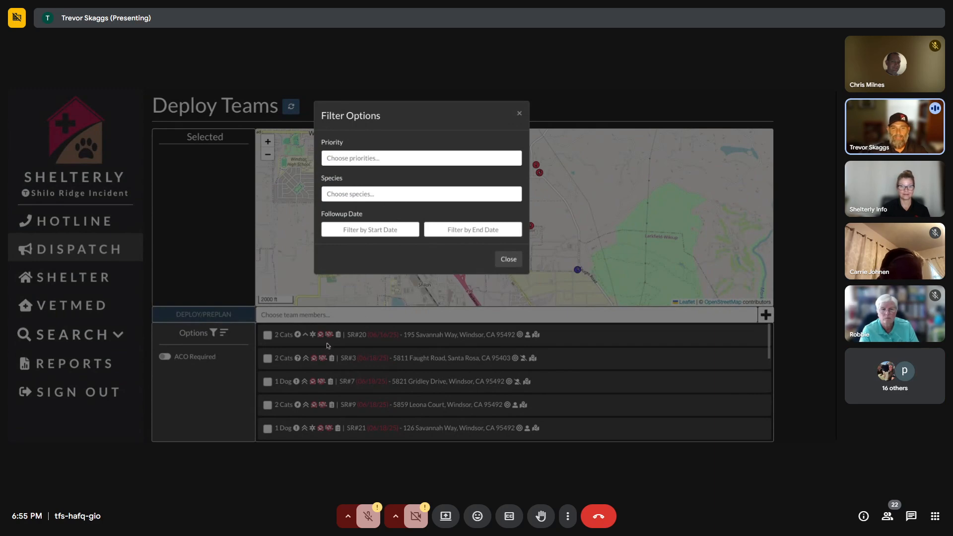
Filter the service requests to species Horse.
left_click(509, 259)
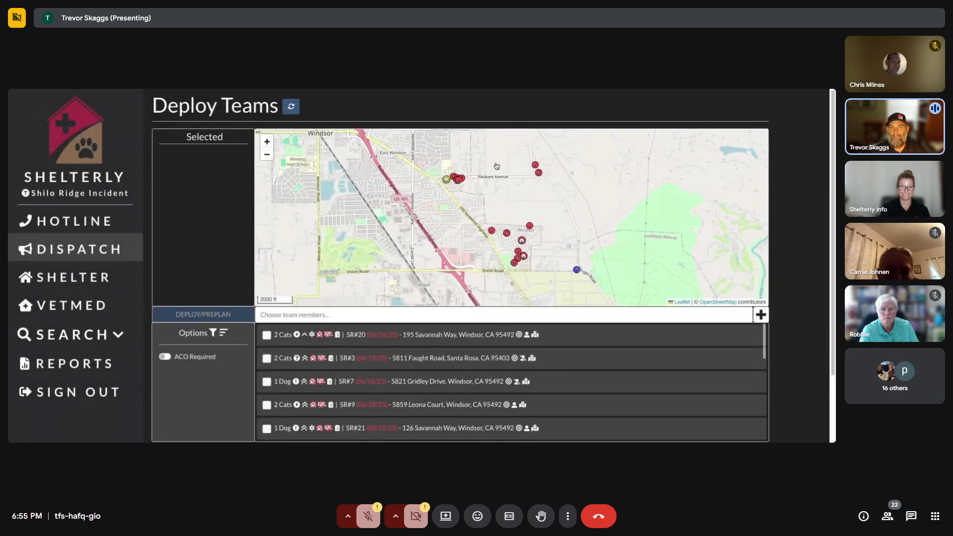
left_click(213, 333)
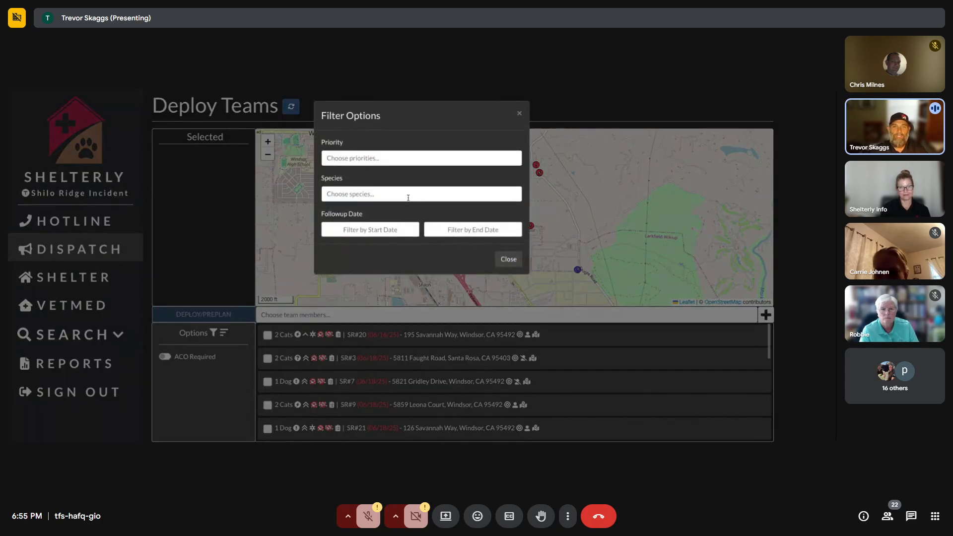
left_click(409, 194)
type("hors")
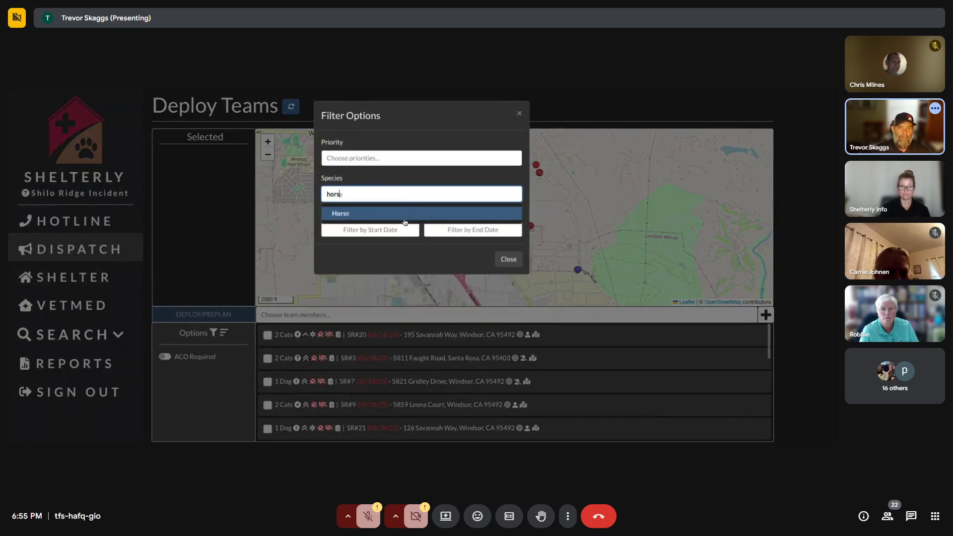
left_click(404, 216)
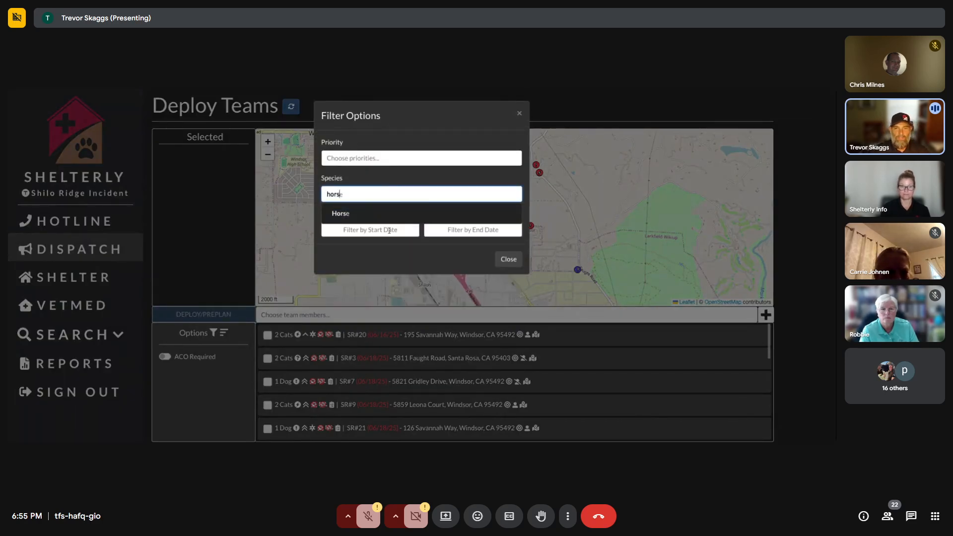
Add Dog to the species filter, then remove Horse and close Filter Options.
left_click(409, 195)
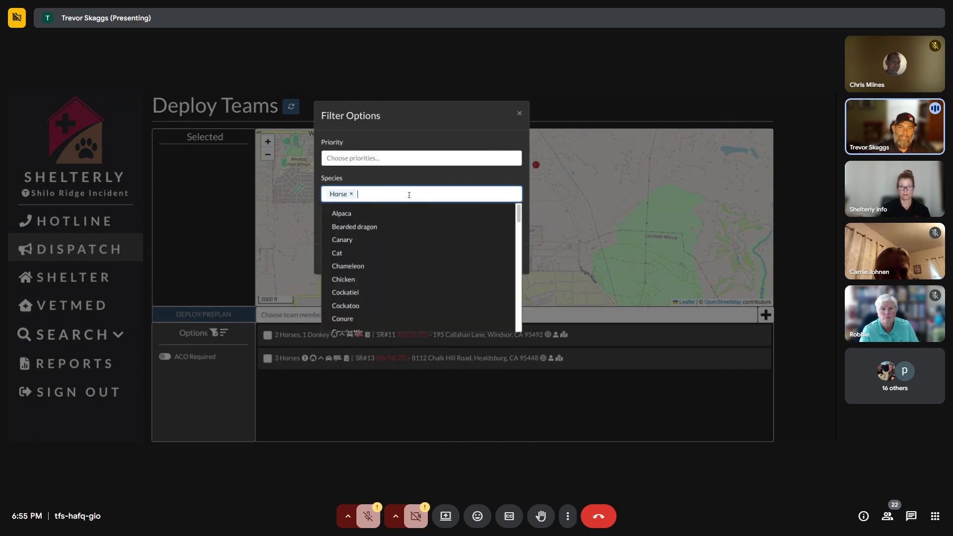
type("dog")
left_click(348, 213)
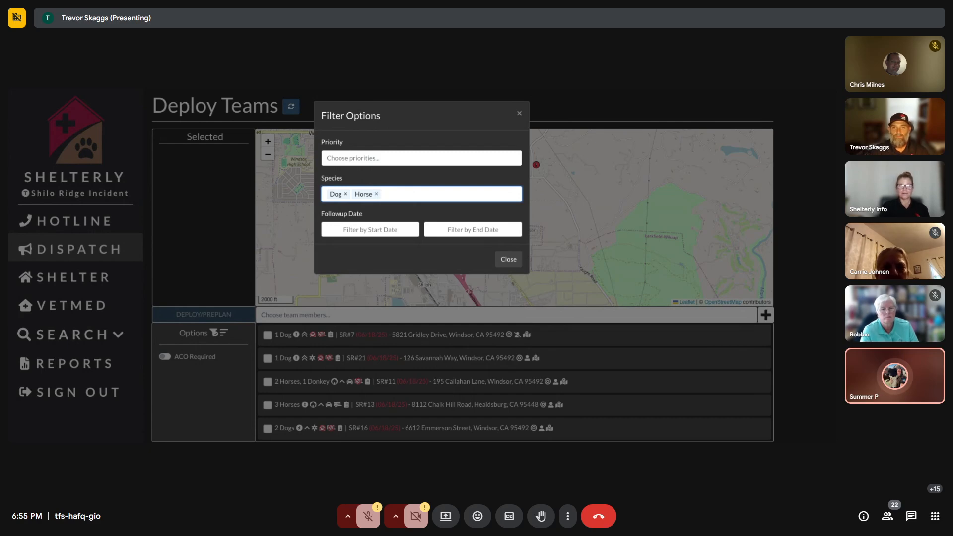
left_click(376, 195)
left_click(517, 262)
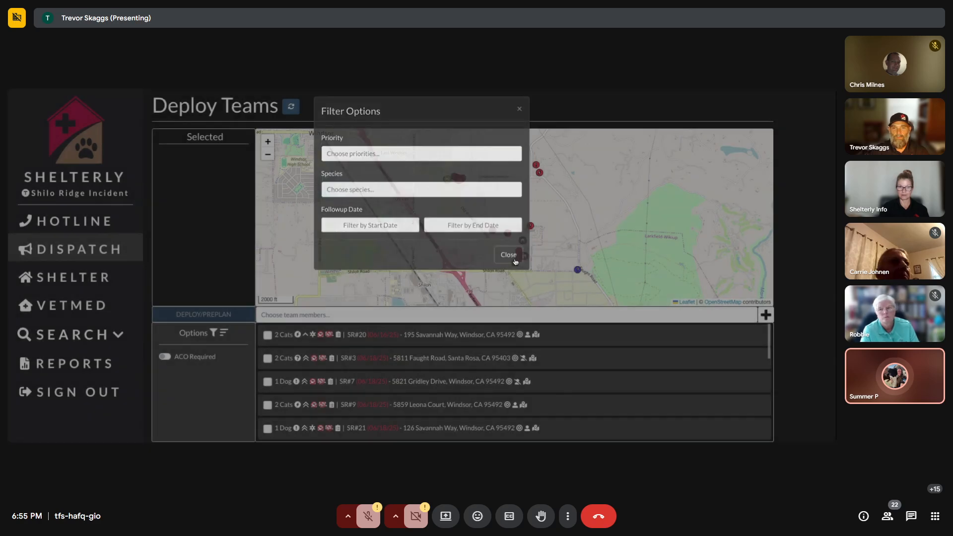
scroll(536, 246, "up", 1)
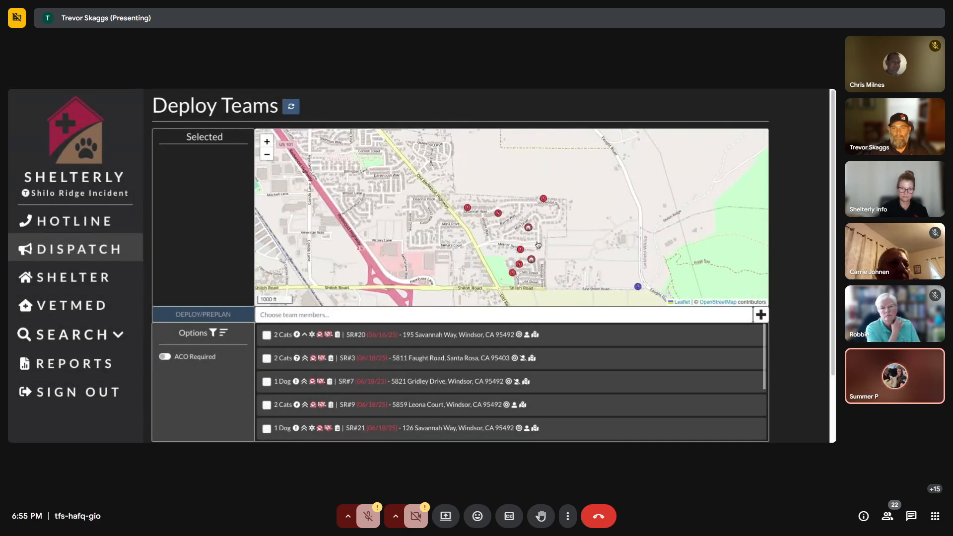
Zoom the map out to about a 1 mi scale covering Windsor, its countryside and Guerneville.
scroll(537, 246, "down", 1)
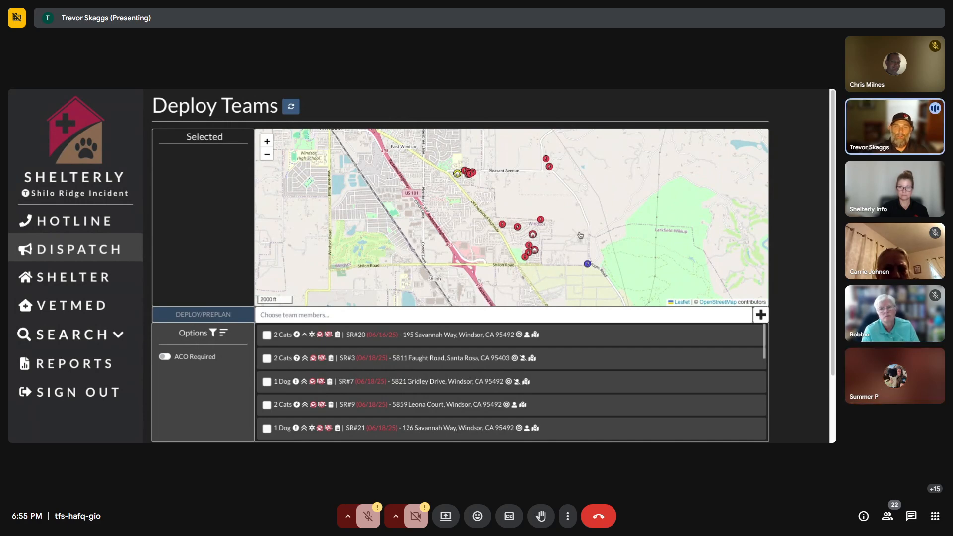
mouse_move(462, 179)
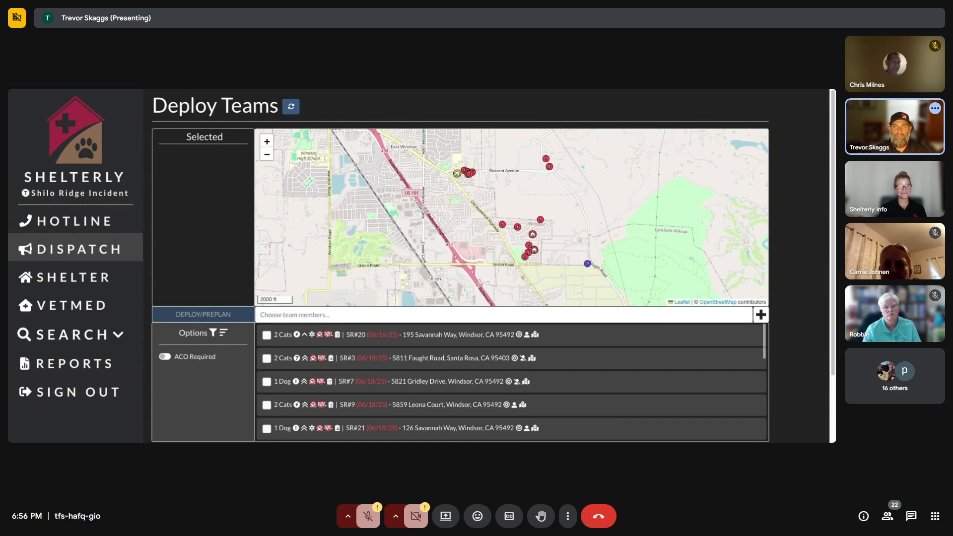
scroll(591, 221, "down", 2)
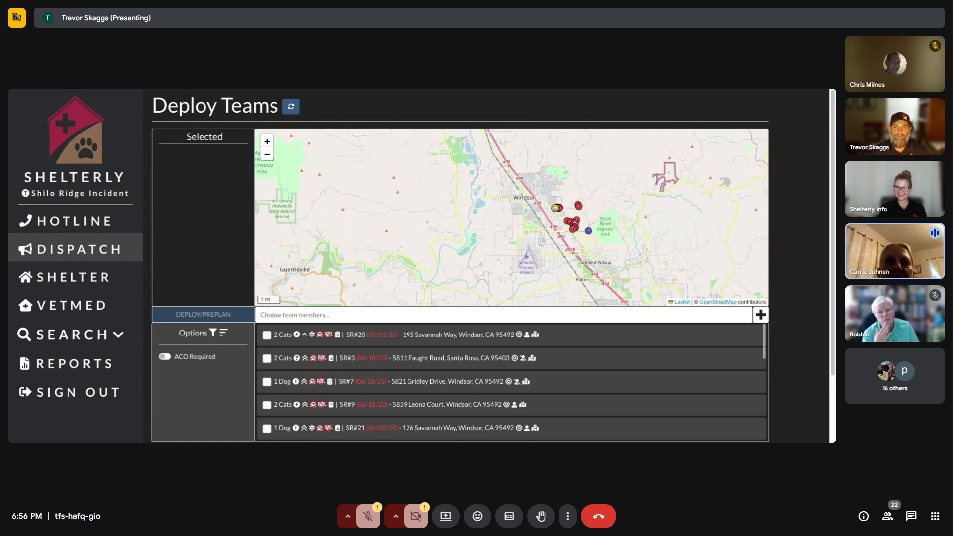
Pan the map east and zoom out from the Santa Rosa service requests.
scroll(596, 206, "up", 1)
left_click_drag(591, 230, 551, 227)
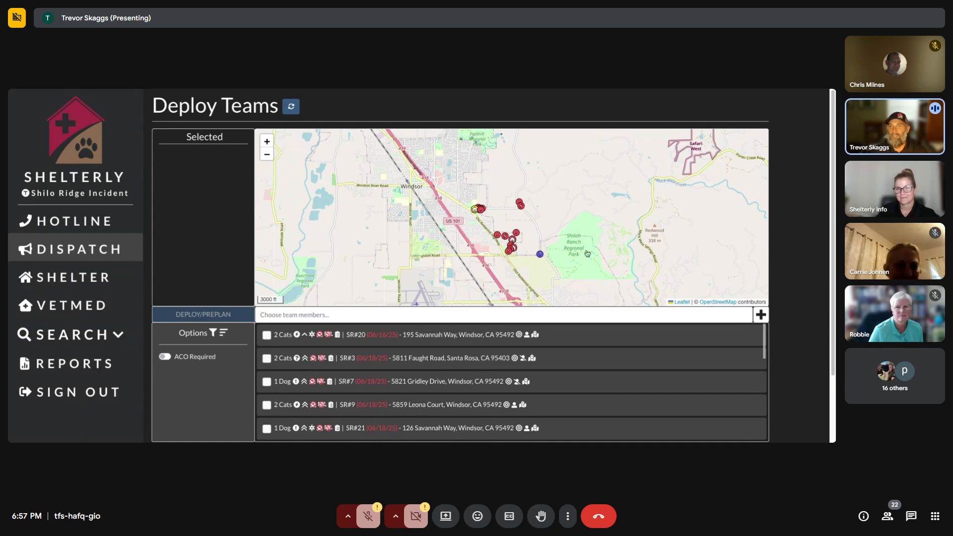
scroll(587, 253, "down", 1)
scroll(599, 254, "down", 2)
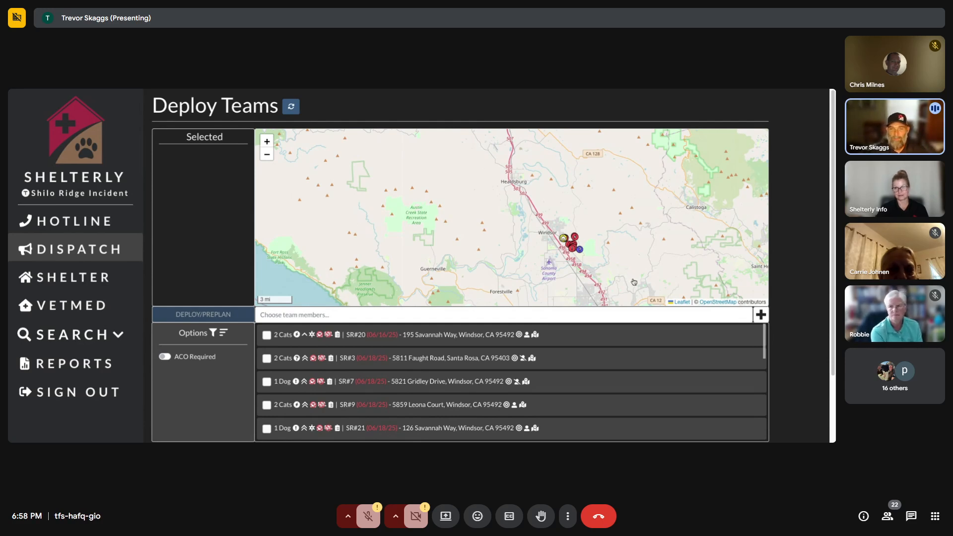
scroll(635, 282, "down", 2)
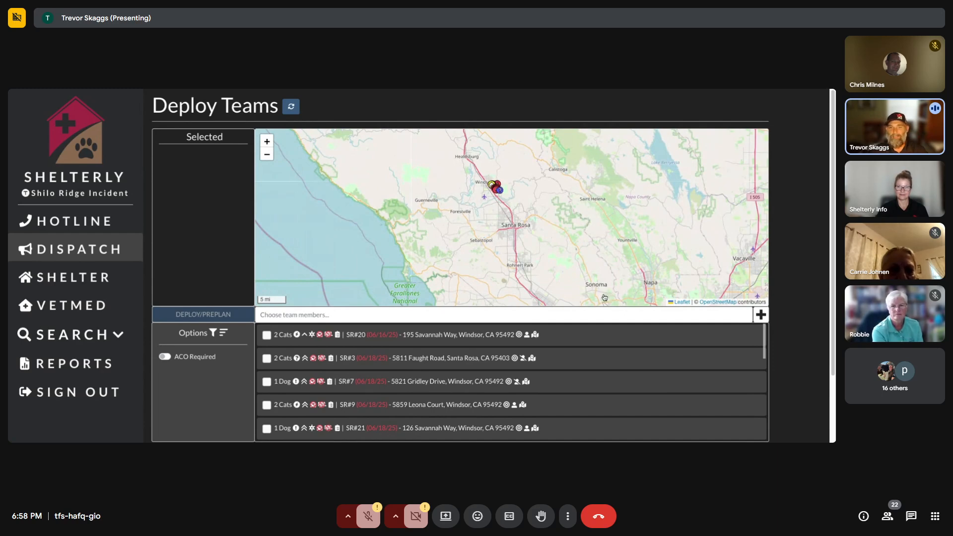
Pan the map south past Napa, the Bay Area and Sacramento toward Bakersfield and Barstow.
left_click_drag(607, 297, 474, 211)
scroll(474, 211, "down", 2)
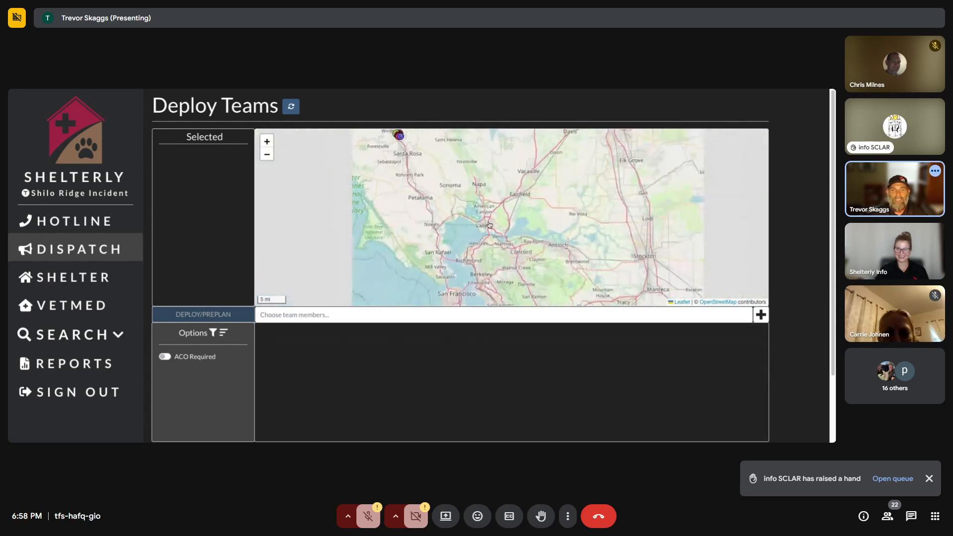
left_click_drag(556, 267, 514, 173)
left_click_drag(603, 277, 428, 182)
scroll(515, 279, "down", 2)
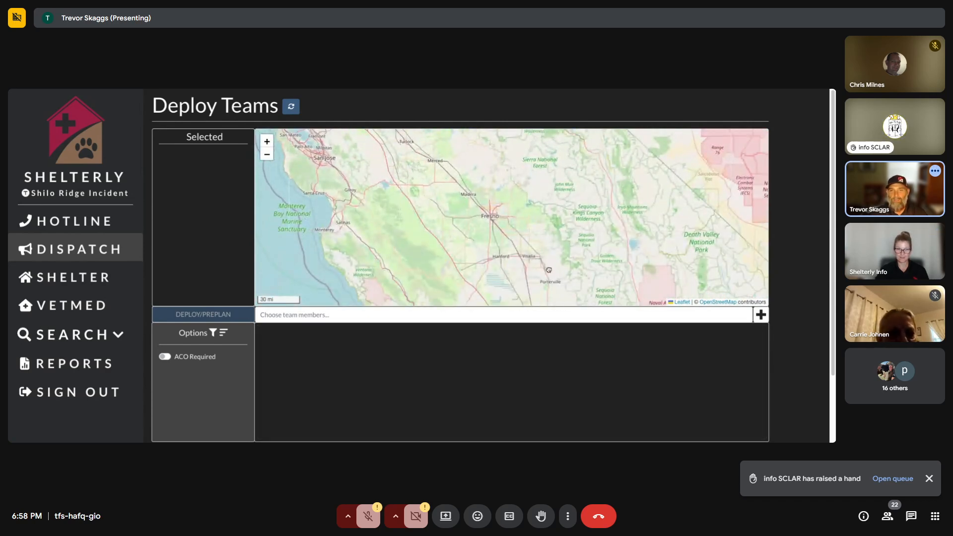
left_click_drag(517, 276, 412, 160)
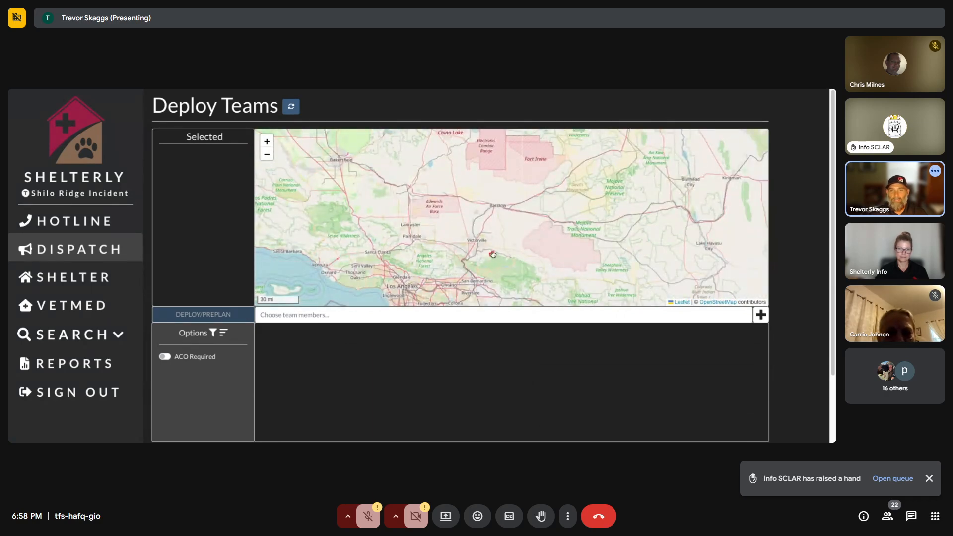
Look around Albuquerque and southern Utah, then pan back west to California at the 100 mi scale.
scroll(493, 258, "up", 3)
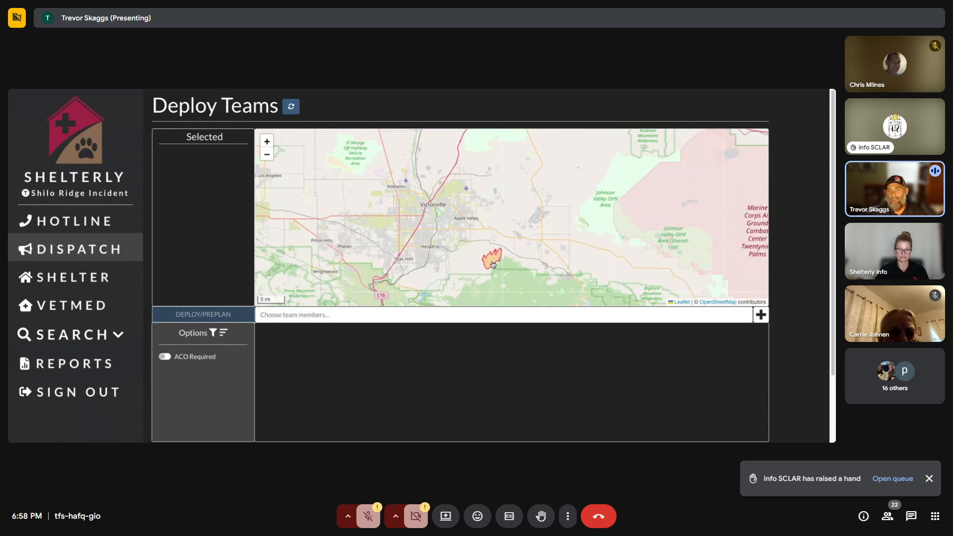
scroll(493, 263, "up", 1)
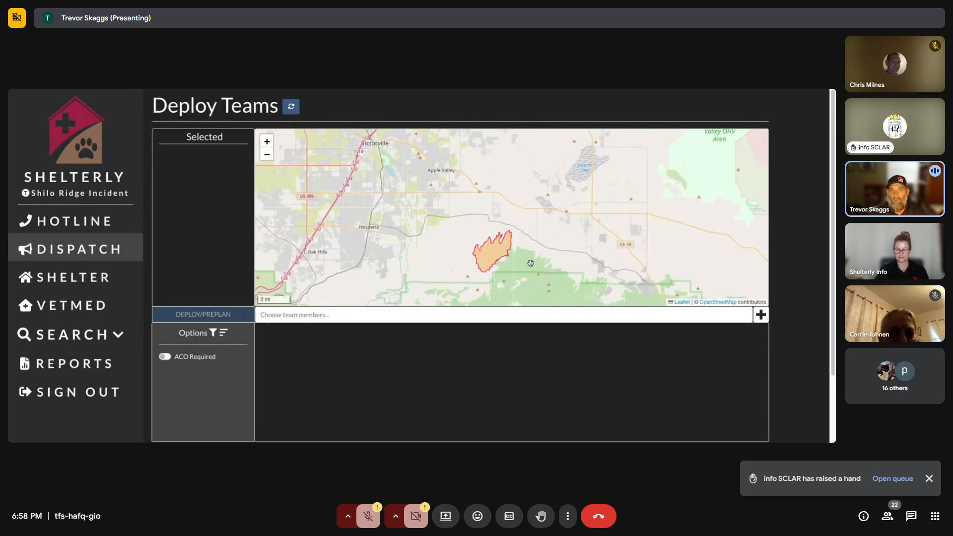
scroll(496, 234, "up", 1)
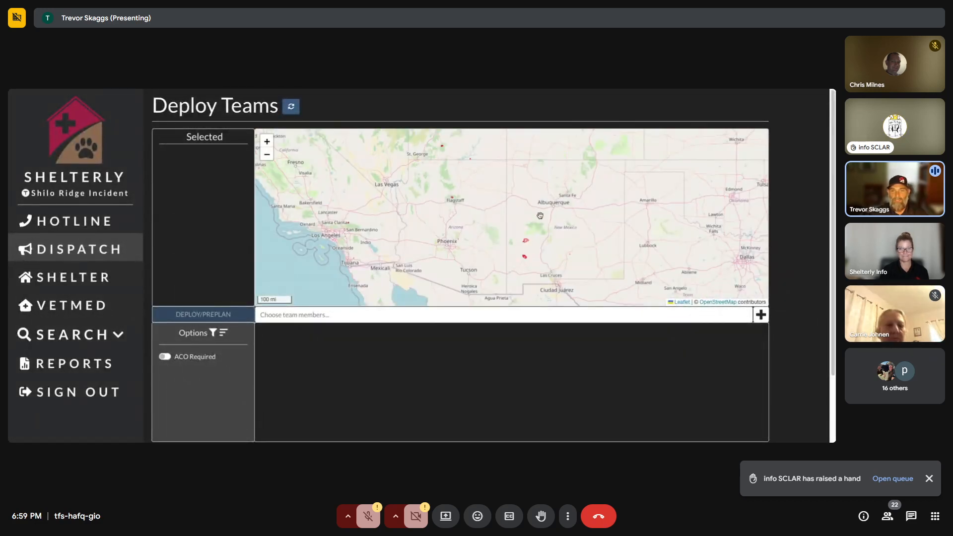
left_click_drag(542, 204, 499, 249)
left_click_drag(460, 173, 530, 232)
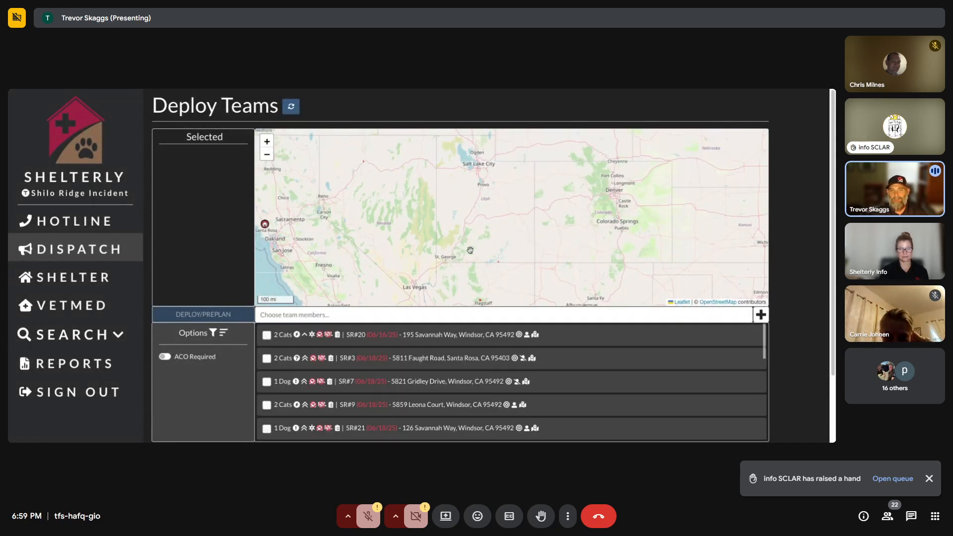
scroll(471, 251, "up", 2)
scroll(471, 252, "down", 3)
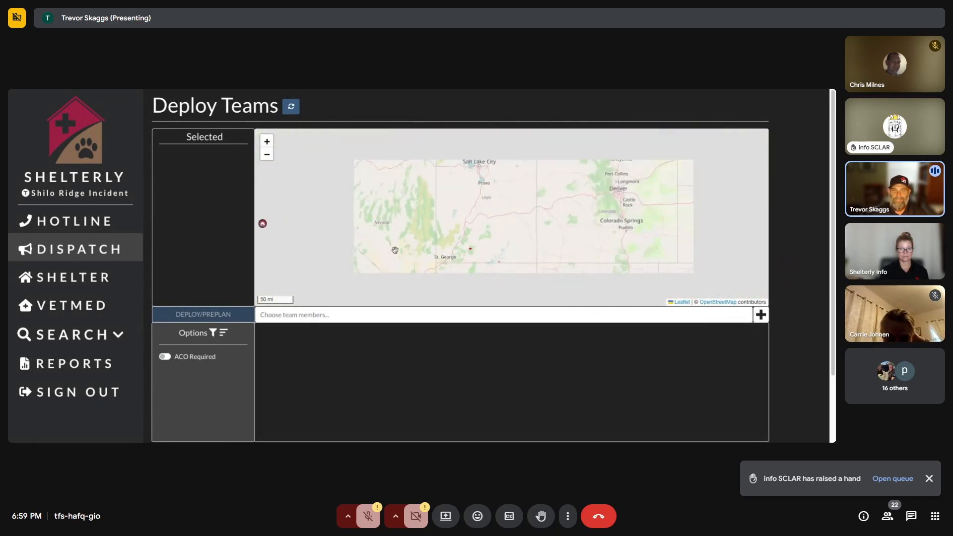
left_click_drag(367, 250, 528, 233)
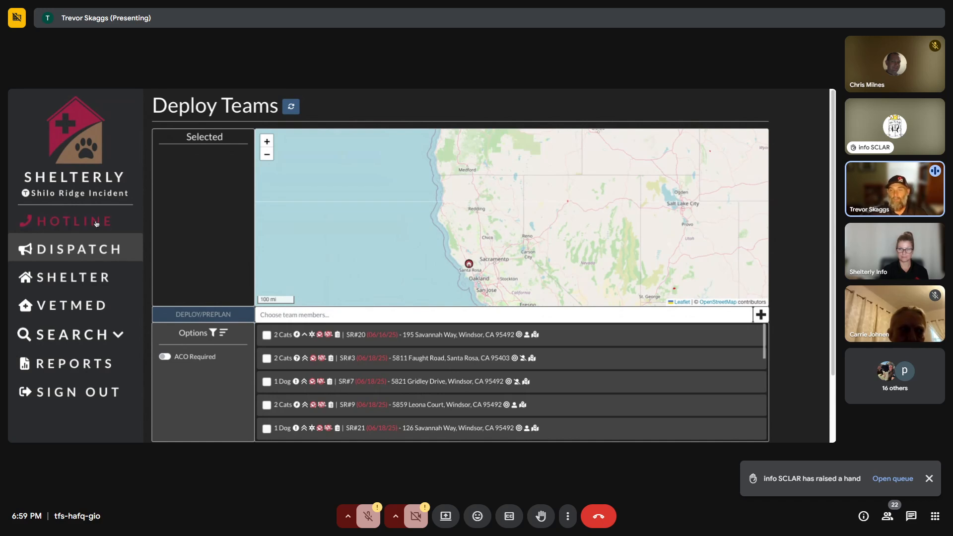
Start an owner-calling request and look up 'el monte rd sandie', taking the first El Monte Rd suggestion.
left_click(74, 221)
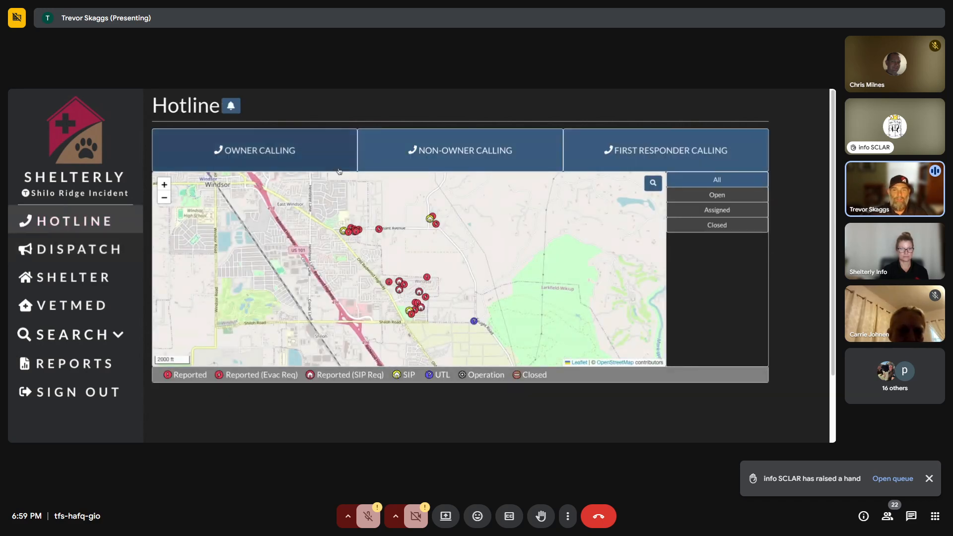
left_click(282, 151)
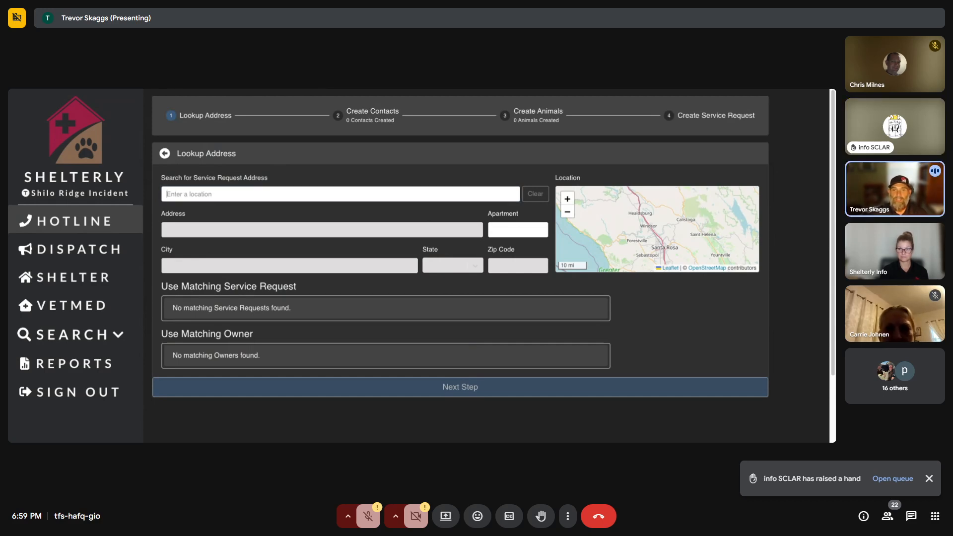
left_click(285, 191)
type("el monte rd sand")
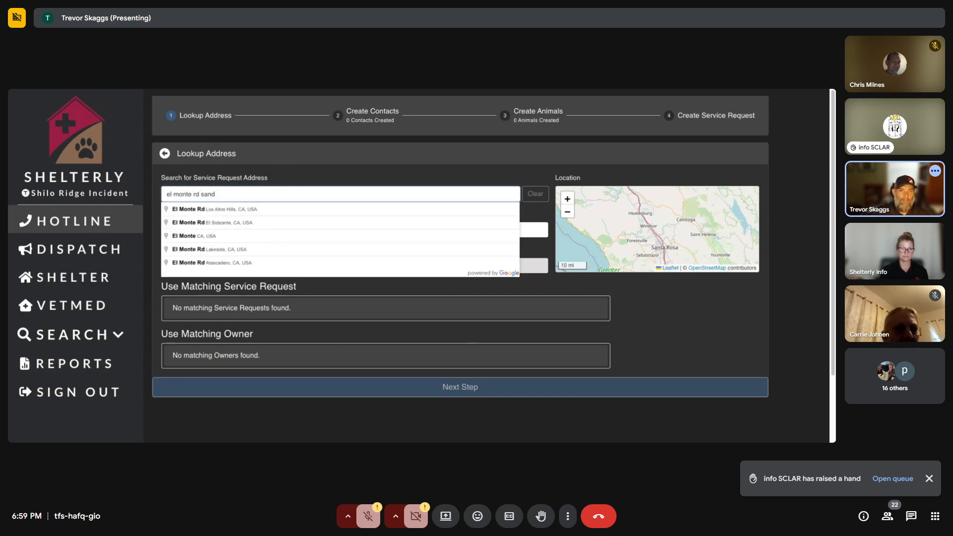
key("BackSpace")
type("die")
key("Down")
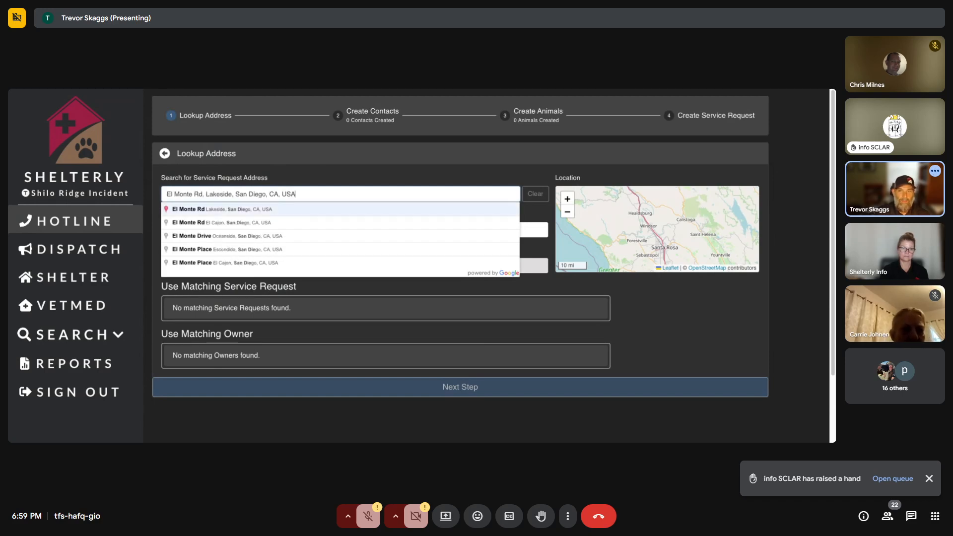
key("Return")
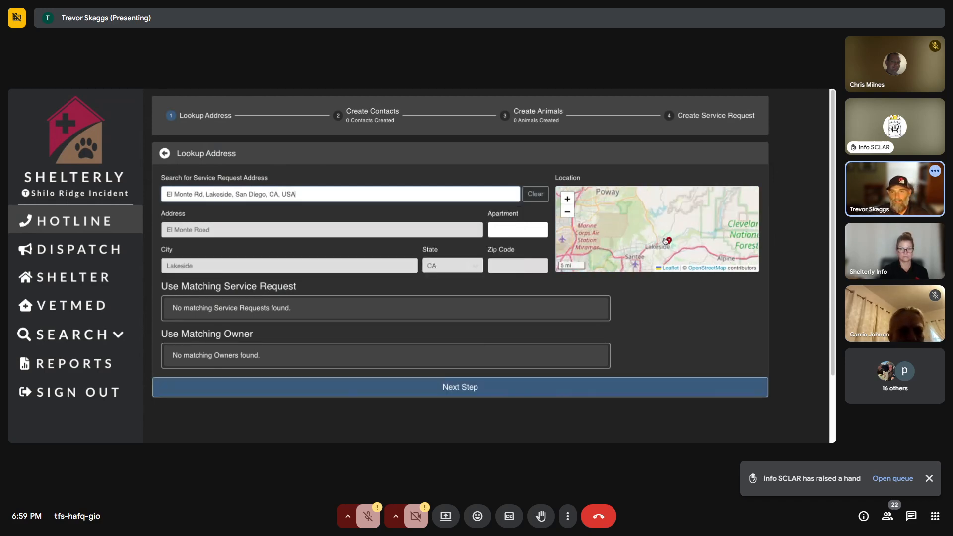
Pan the location map north from Lakeside past Bakersfield and Fresno to Northern California.
scroll(678, 244, "down", 3)
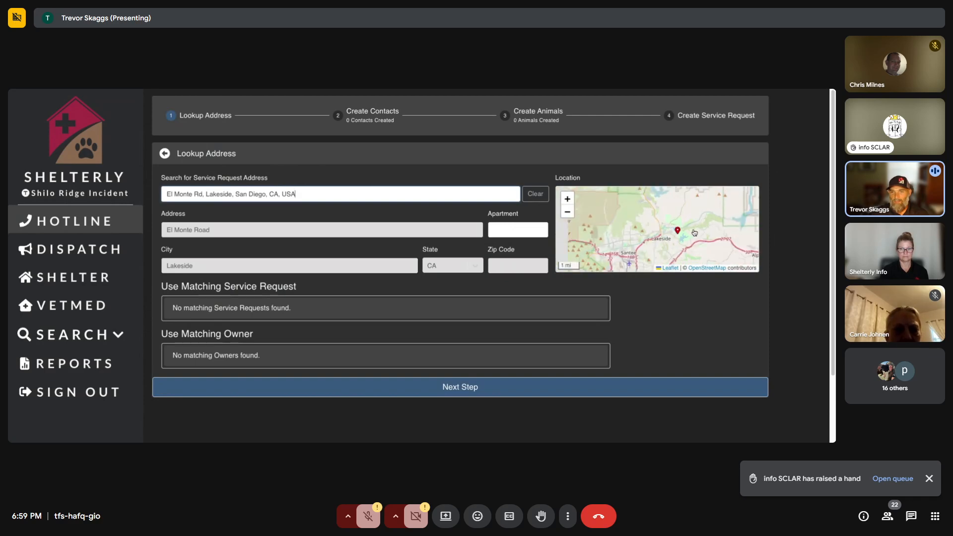
mouse_move(638, 215)
left_mouse_down()
mouse_move(670, 199)
mouse_move(709, 236)
left_mouse_up()
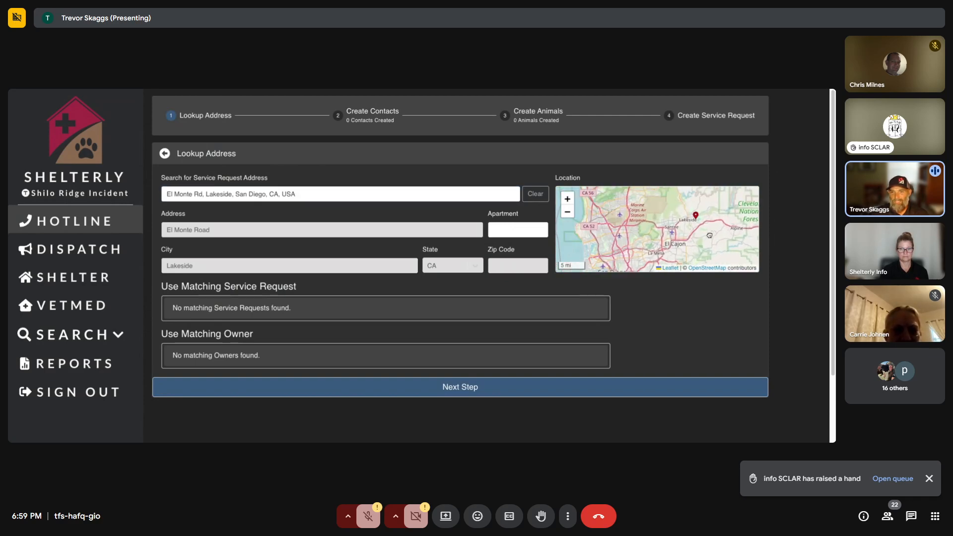
scroll(707, 234, "down", 1)
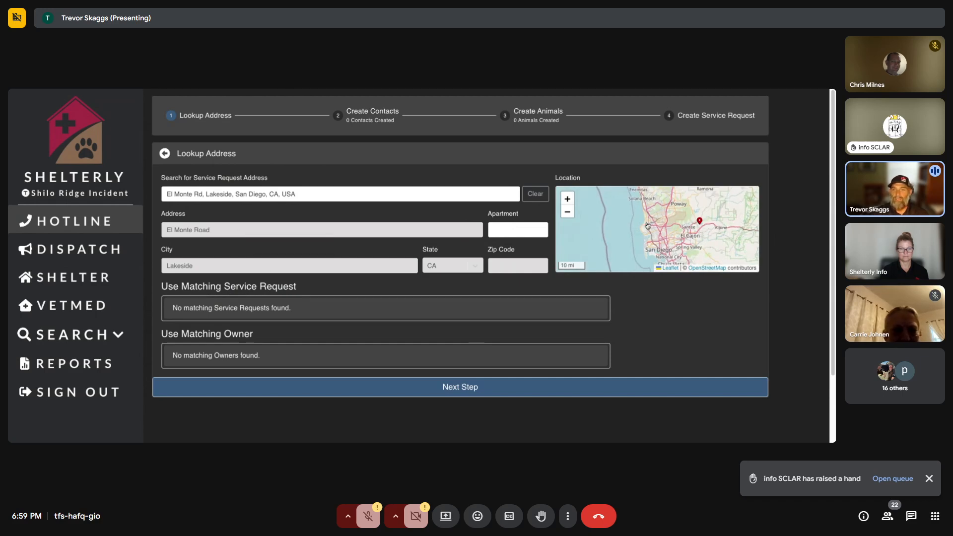
scroll(648, 227, "down", 2)
left_click_drag(716, 228, 664, 267)
left_click_drag(636, 196, 666, 231)
scroll(666, 231, "down", 3)
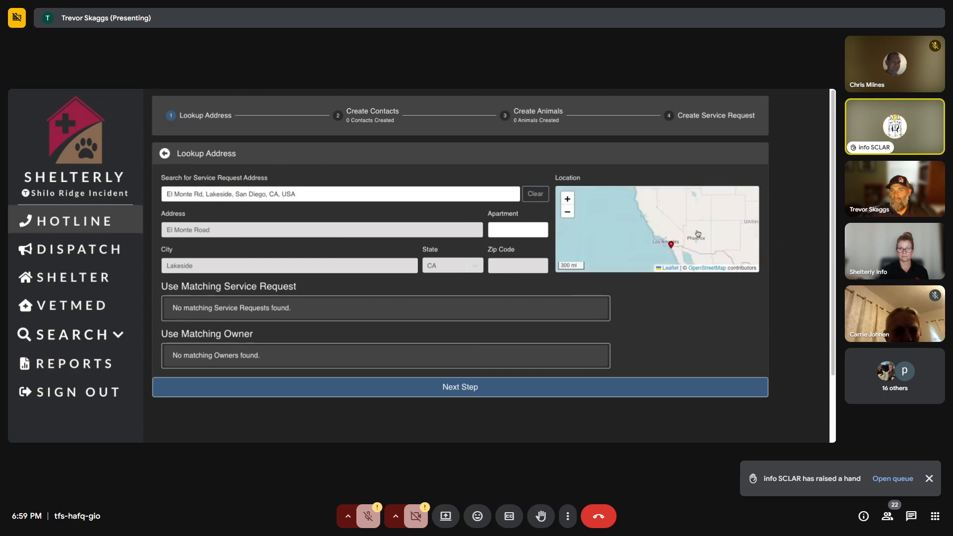
left_click_drag(673, 204, 669, 237)
scroll(668, 235, "up", 1)
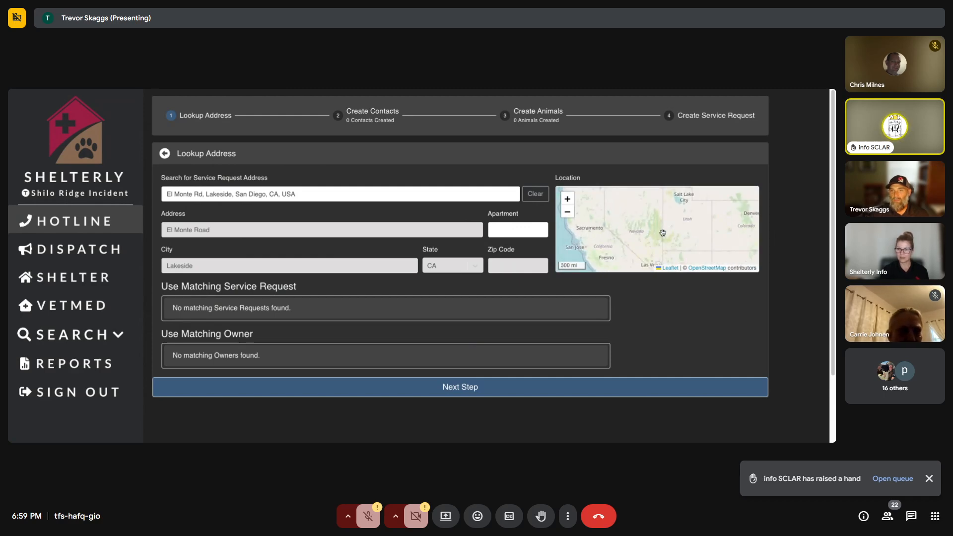
Return to the Hotline page and pan its map toward Southern California.
left_click(164, 154)
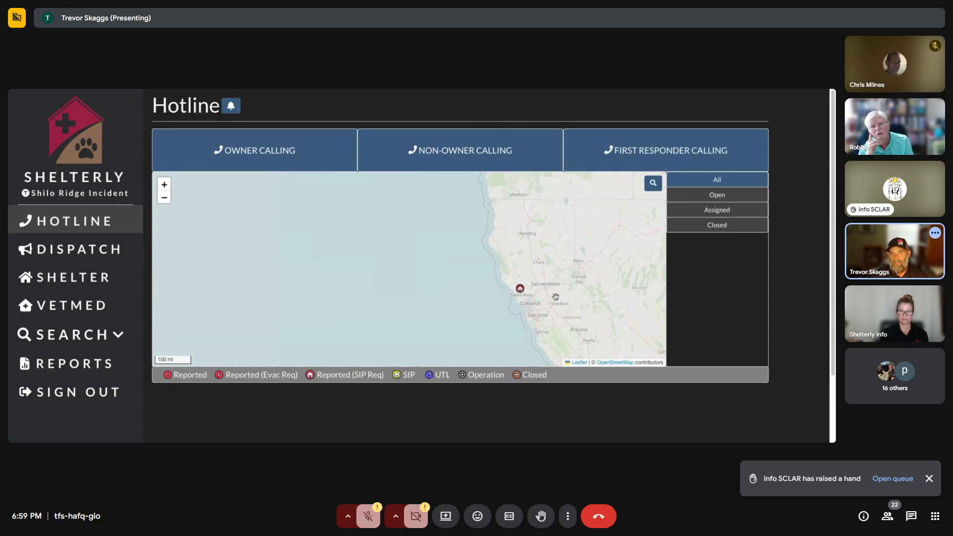
left_click_drag(451, 235, 430, 234)
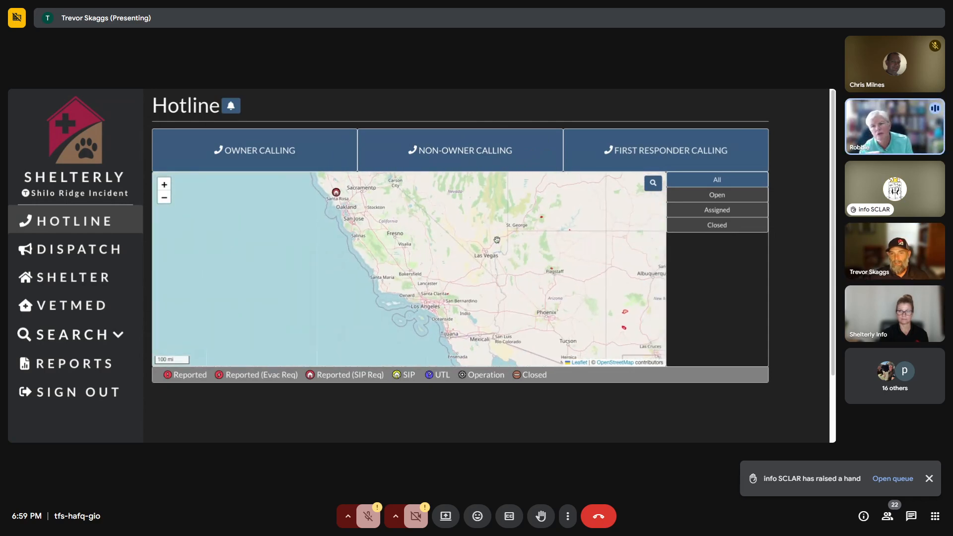
left_click_drag(497, 240, 456, 259)
scroll(406, 321, "up", 1)
scroll(406, 320, "up", 4)
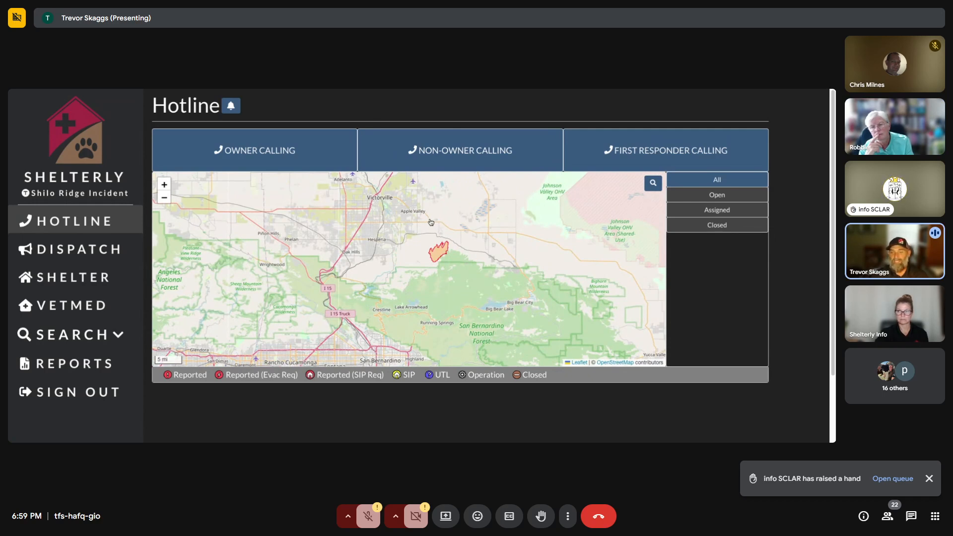
Zoom the map to the 3 mi scale on the wildfire perimeter near Hesperia.
scroll(417, 246, "up", 1)
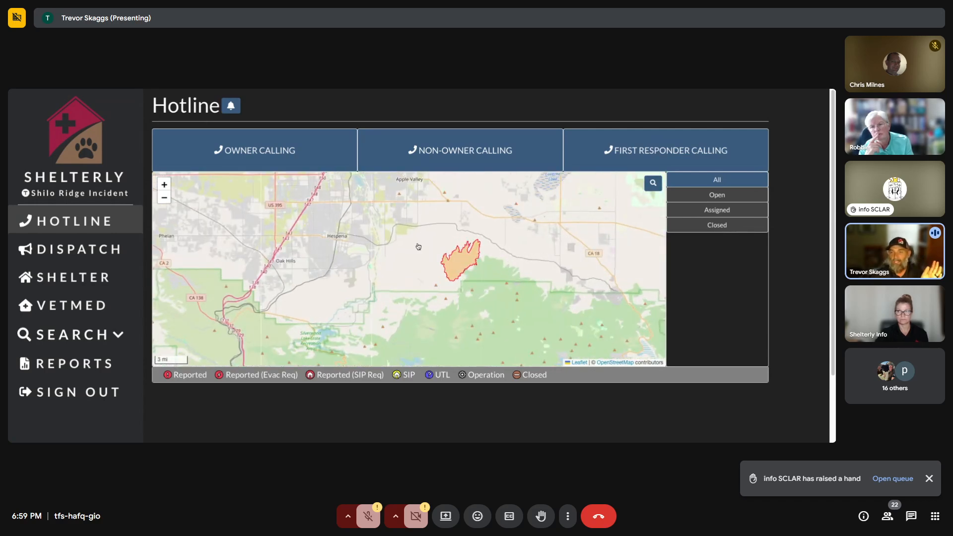
scroll(419, 247, "down", 1)
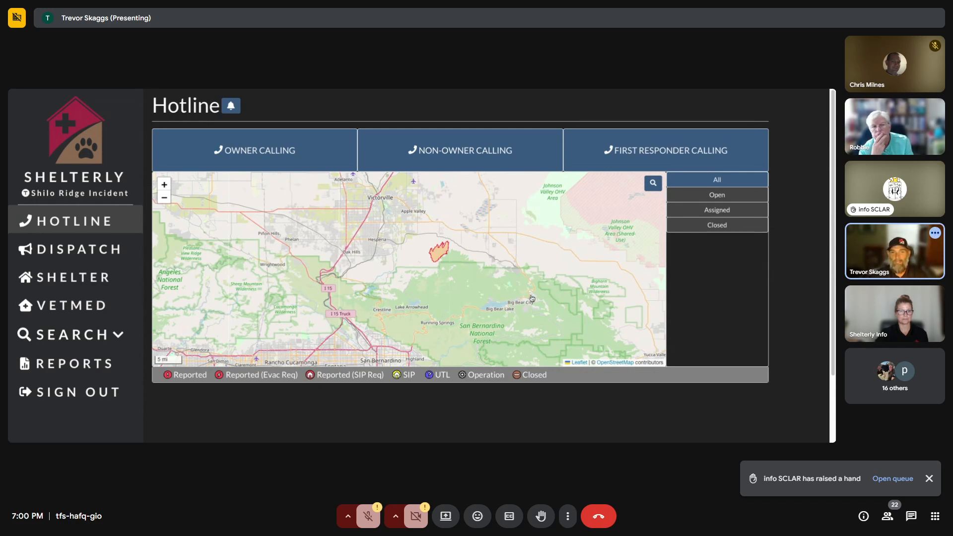
scroll(382, 267, "down", 3)
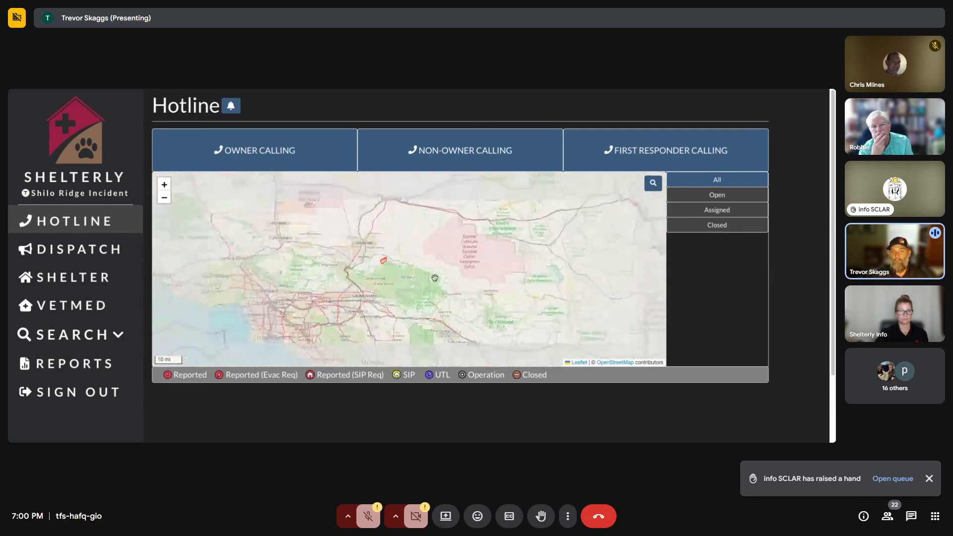
scroll(402, 252, "up", 3)
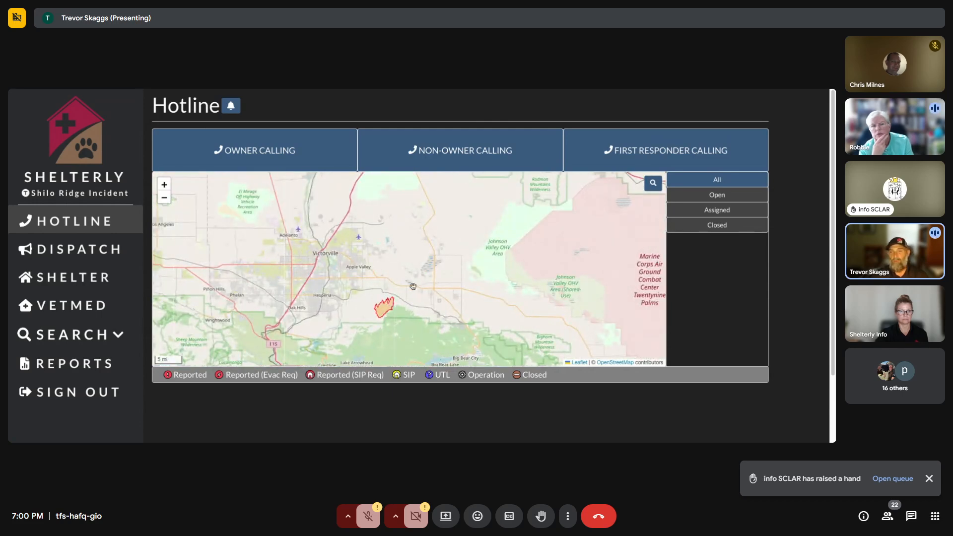
scroll(410, 284, "down", 3)
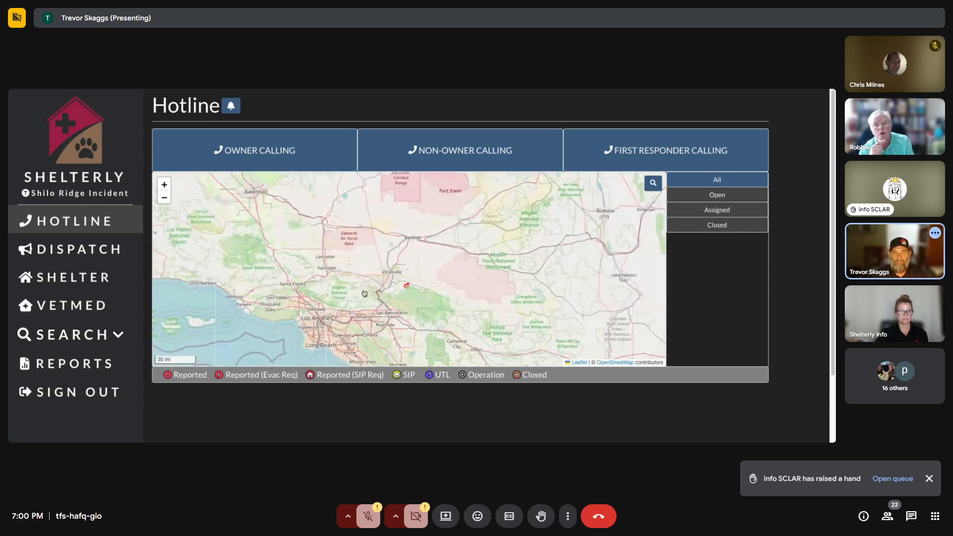
scroll(428, 273, "up", 4)
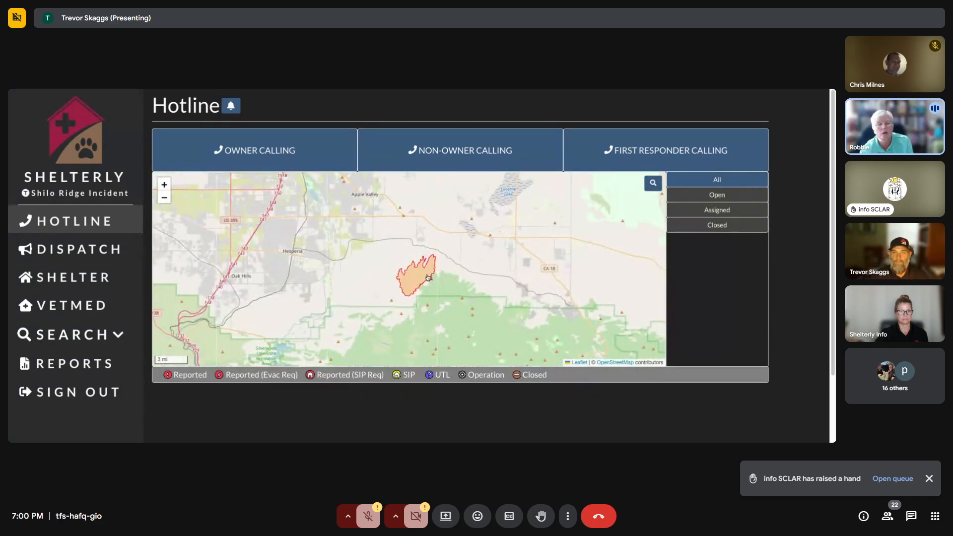